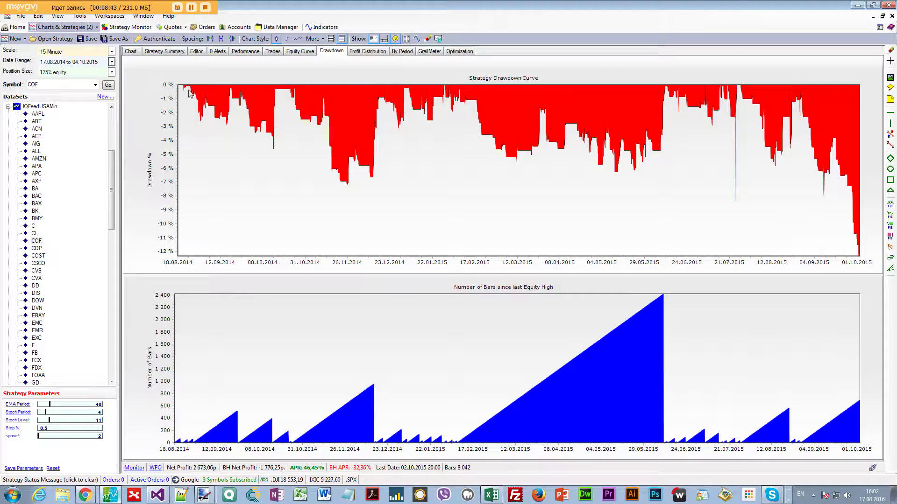
Step: Set the end date of the backtest data range to 01.10.2015
click(111, 61)
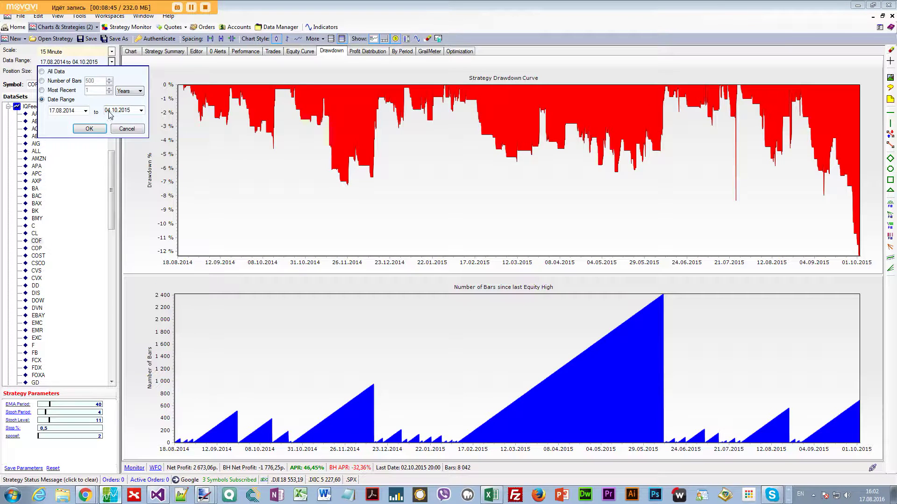
click(107, 112)
text(01)
click(99, 130)
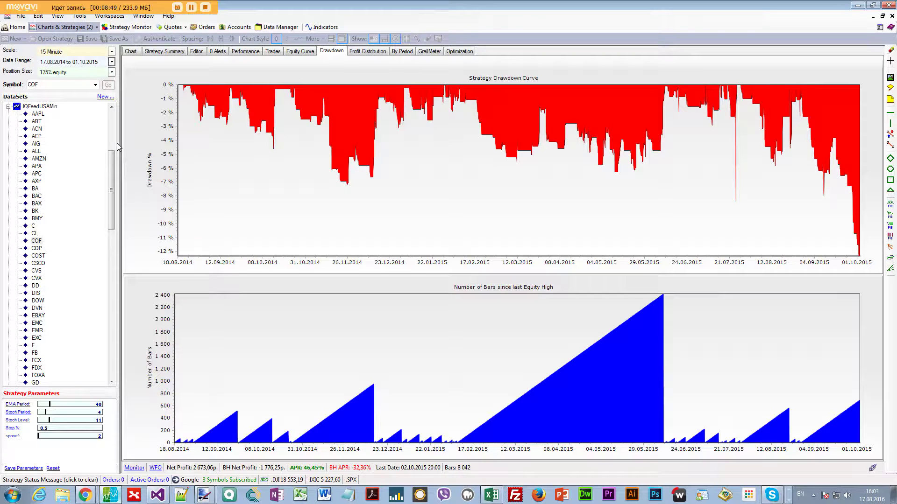
Step: Shorten the backtest data range to end on 25.09.2015
click(111, 62)
click(108, 111)
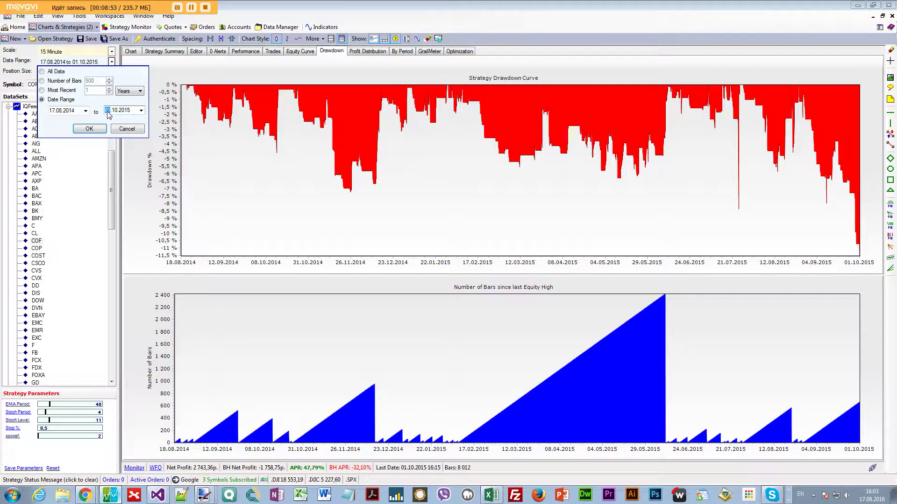
text(25.09)
click(90, 129)
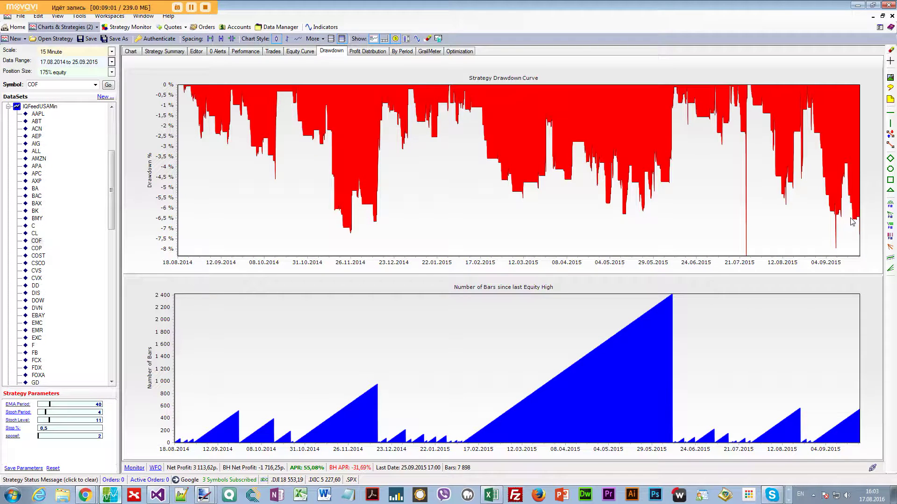
Step: Extend the backtest data range so that it ends on 01.10.2015
click(112, 62)
click(109, 111)
text(01.10.2015)
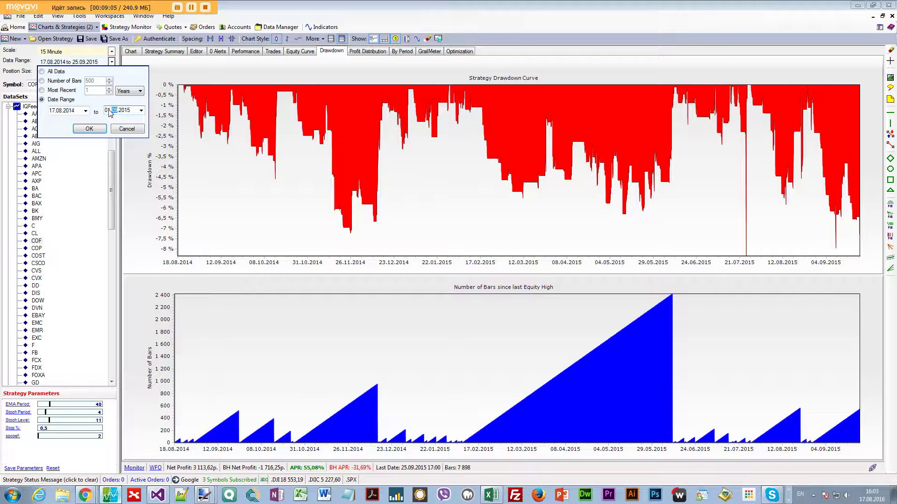
click(92, 129)
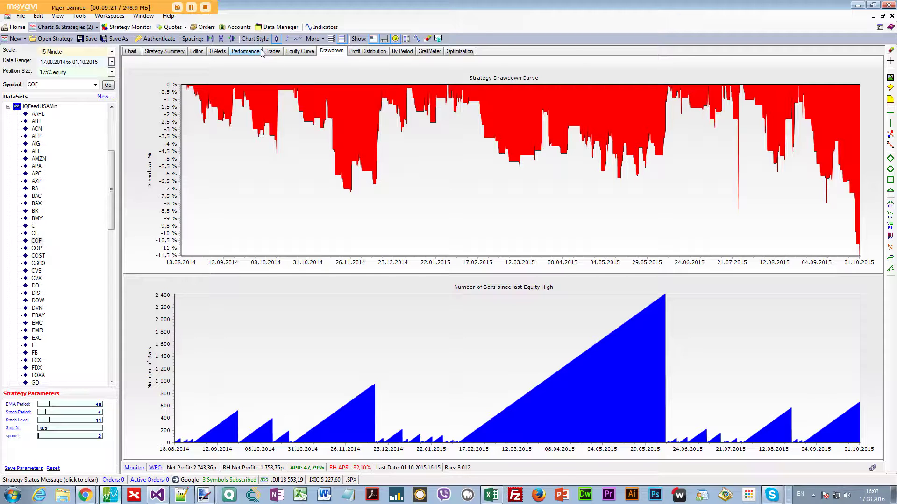
Step: Set the start date of the backtest data range to 17.08.2015
click(112, 61)
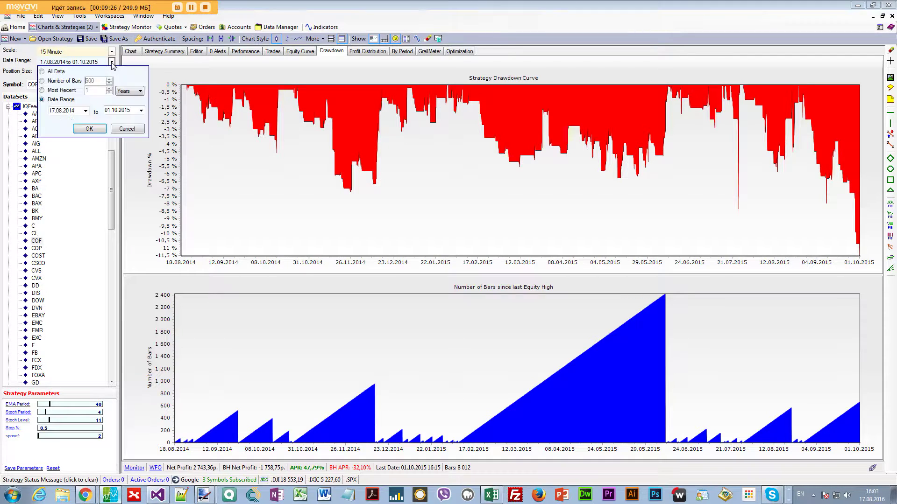
click(68, 111)
text(2015)
click(89, 129)
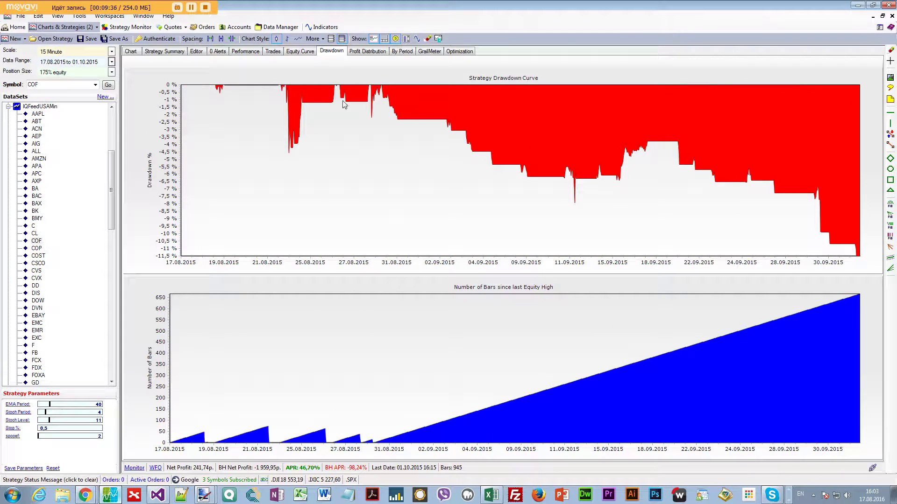
Step: Display the backtest performance report and examine the net profit and net profit percentage
click(260, 52)
click(220, 102)
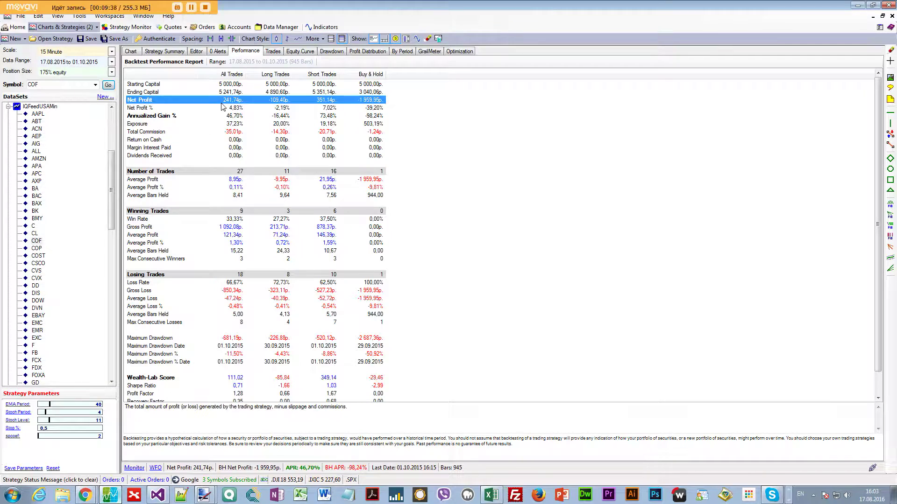
click(217, 124)
click(231, 109)
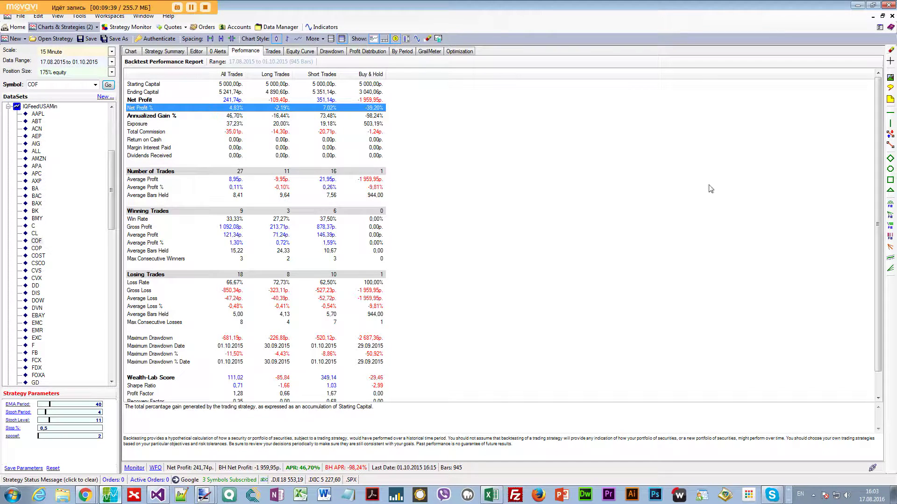
Step: Switch to the uspivot workbook in Excel and enter the test date 01/10/2015 in cell E2
drag(896, 51, 250, 40)
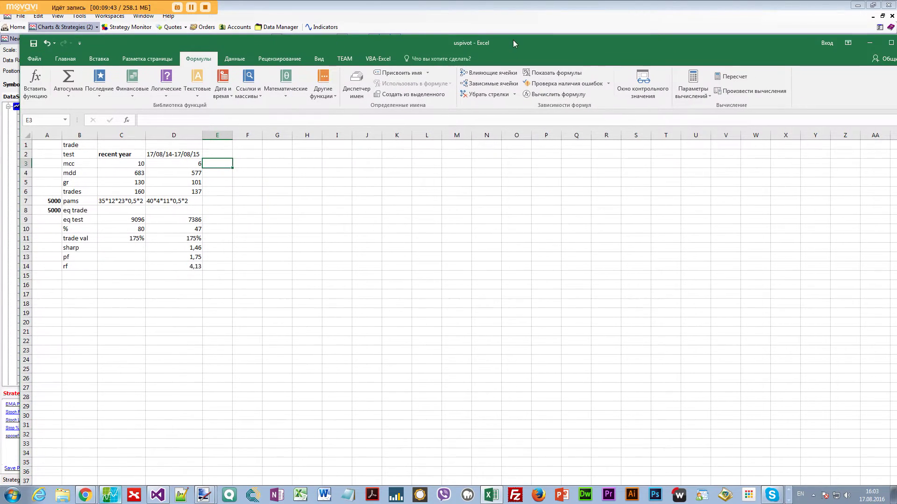
click(277, 247)
click(70, 211)
click(169, 157)
key(Right)
drag(197, 43, 376, 39)
click(396, 216)
click(396, 151)
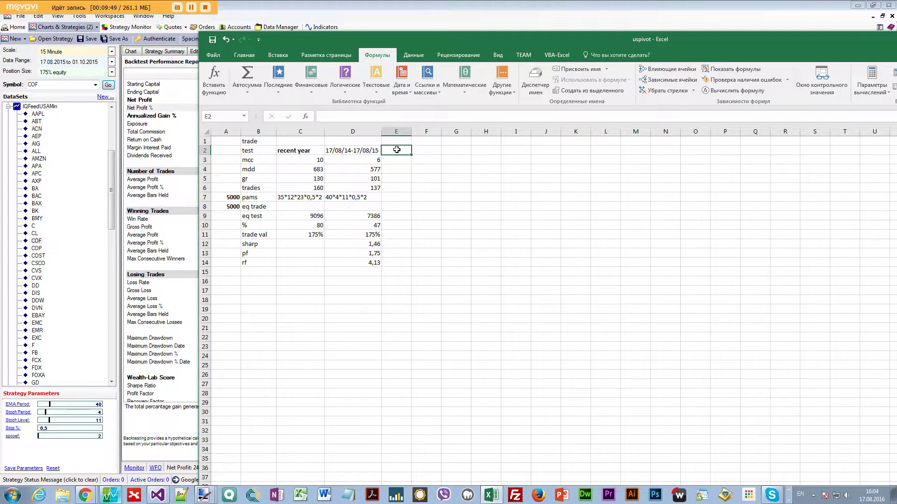
text(01/10/)
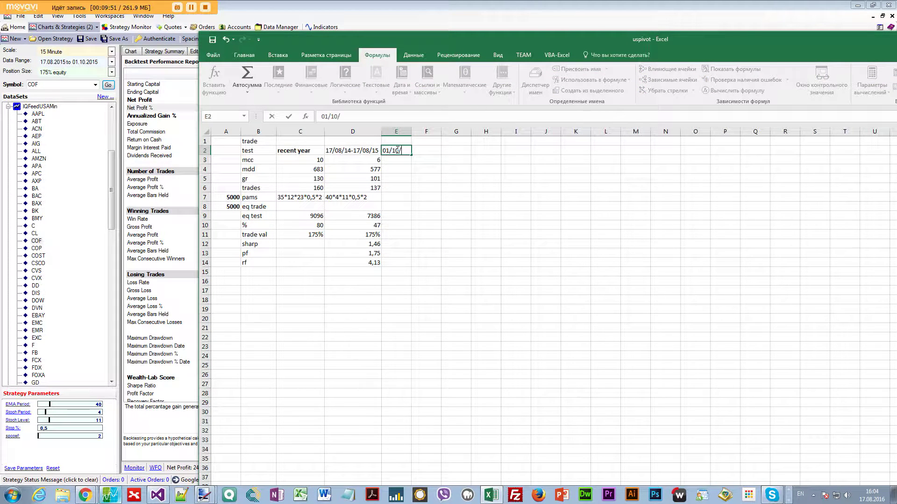
text(2015)
key(Return)
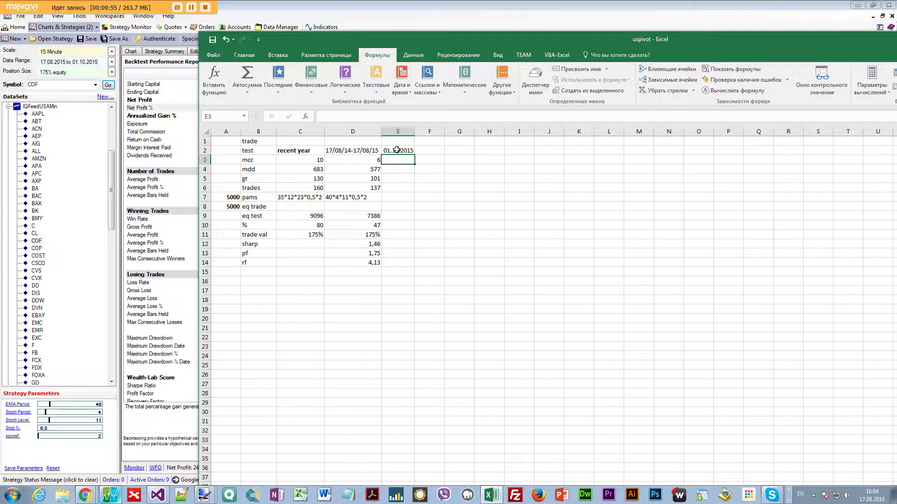
Step: Record the net profit 241 in the eq trade row of the 01.10.2015 column, cell E8
click(396, 150)
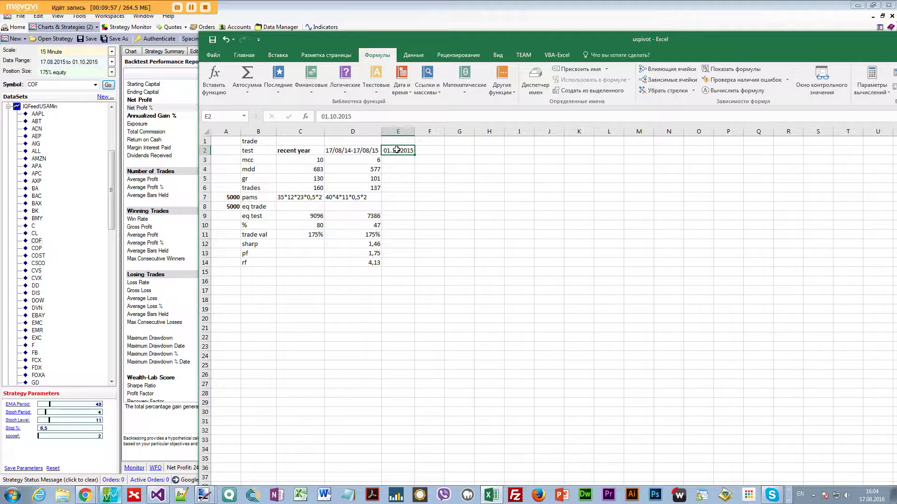
click(397, 162)
click(248, 207)
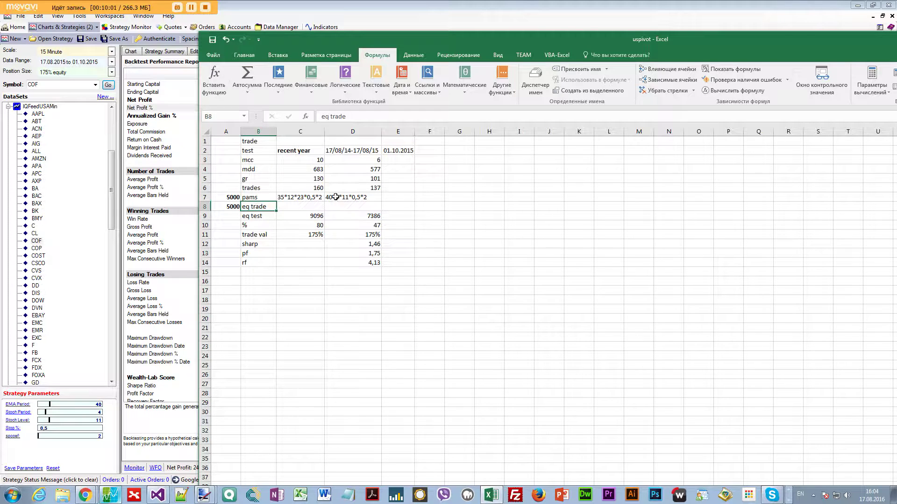
click(403, 205)
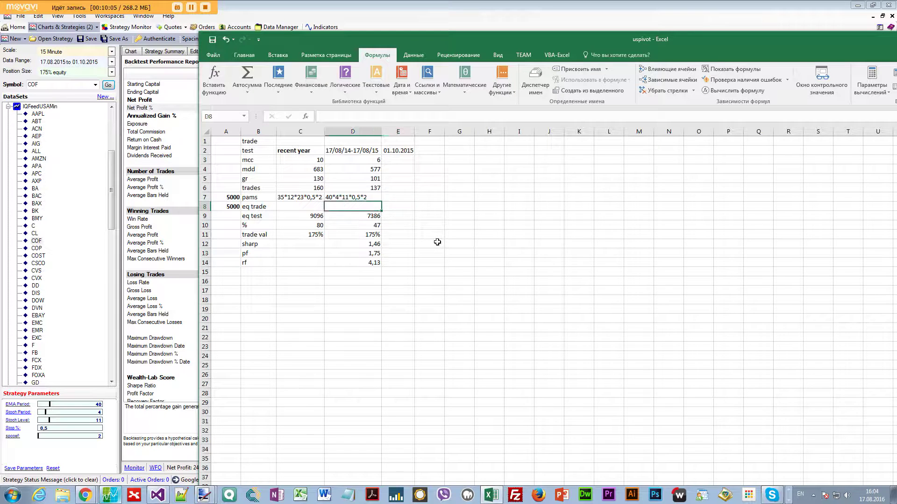
drag(514, 40, 557, 52)
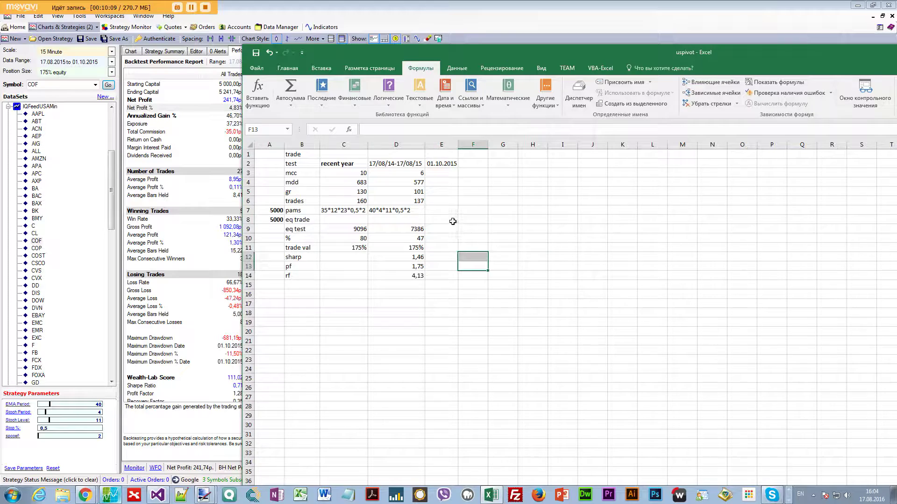
text(241)
key(Return)
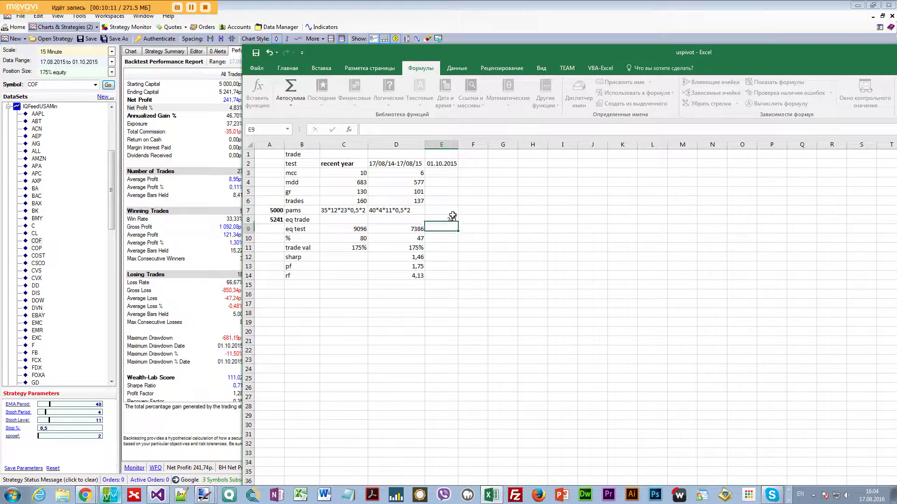
Step: Switch back to Wealth-Lab and inspect individual COF trades from late August and September 2015 in the trade list
key(alt+Tab)
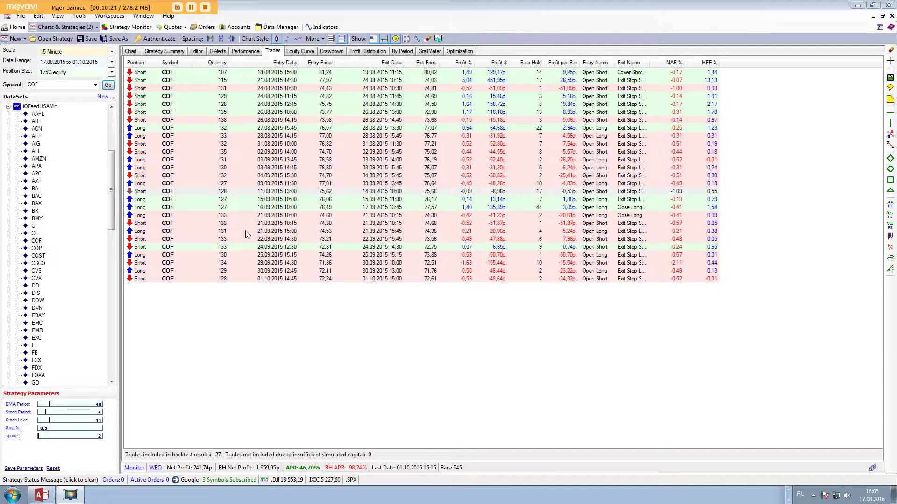
click(258, 223)
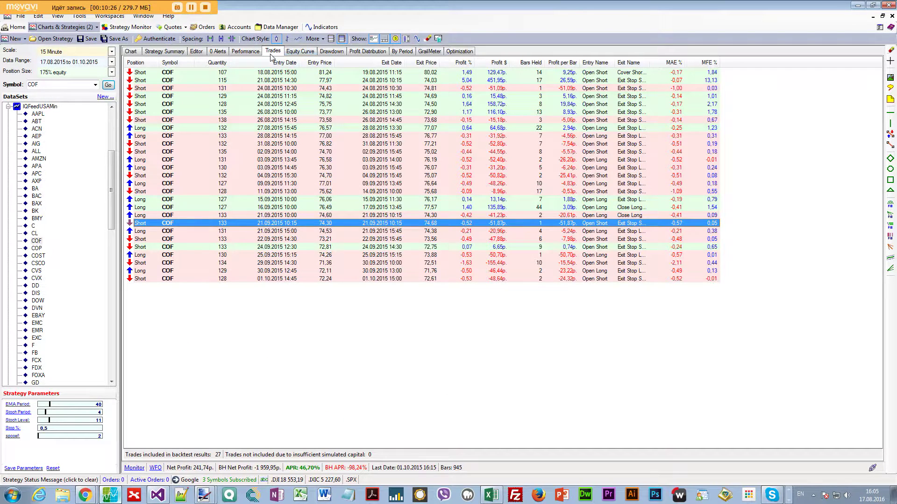
click(290, 192)
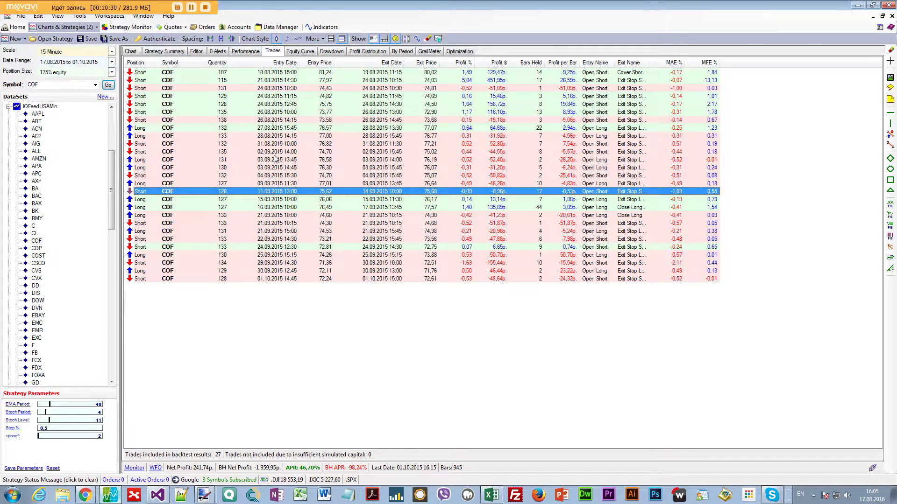
click(266, 137)
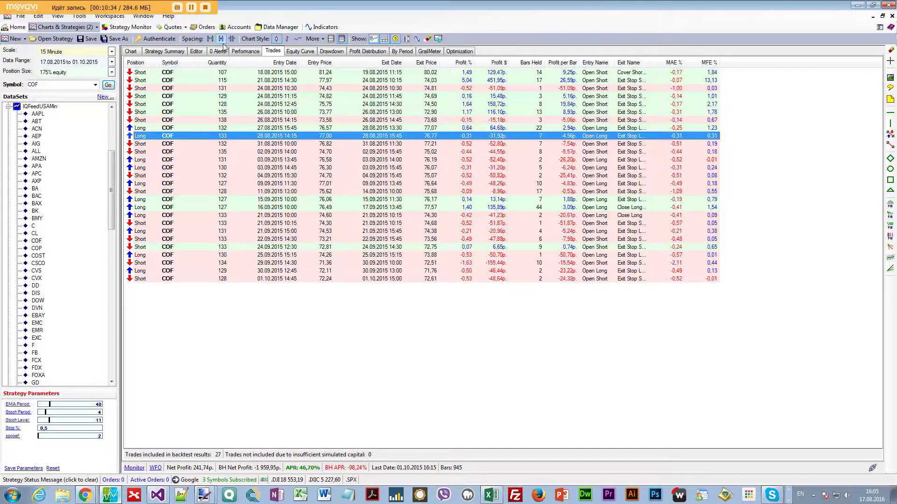
Step: Switch to the uspivot workbook and compare the mcc row across the test columns
drag(896, 46, 428, 46)
click(264, 157)
click(174, 166)
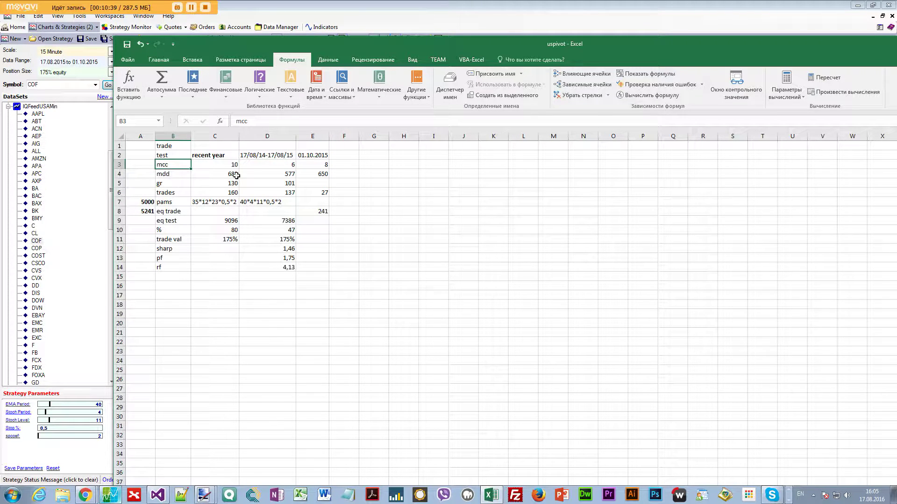
click(288, 167)
Step: Return to Wealth-Lab and examine the run of consecutive losing COF trades between 28.08.2015 and 11.09.2015
key(alt+Tab)
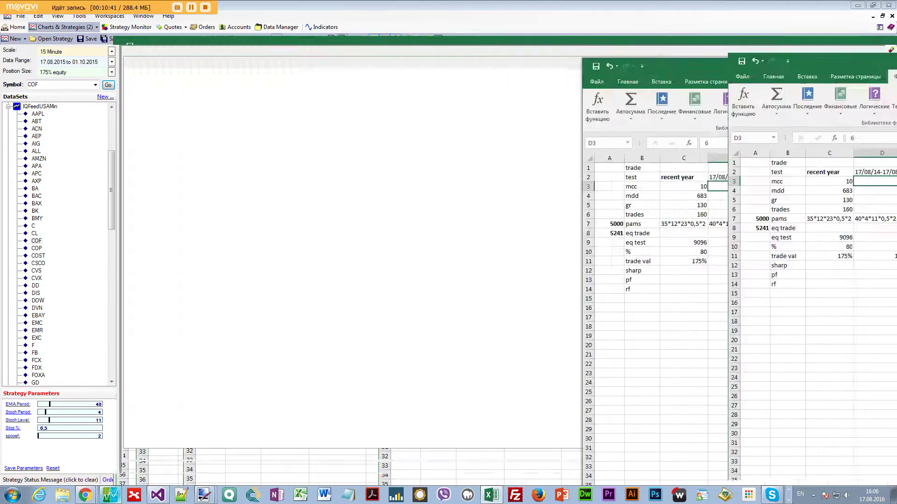
click(310, 193)
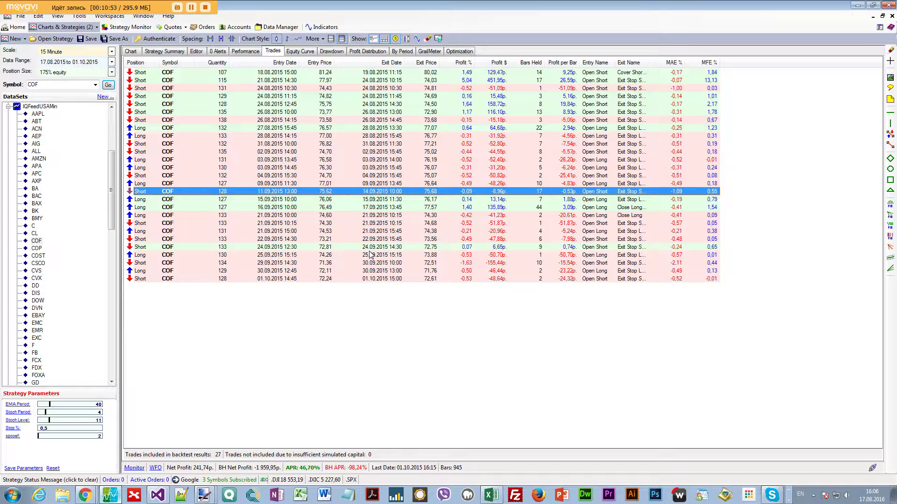
key(Up)
key(Up)
key(Up)
key(Up)
key(Up)
key(Up)
key(Up)
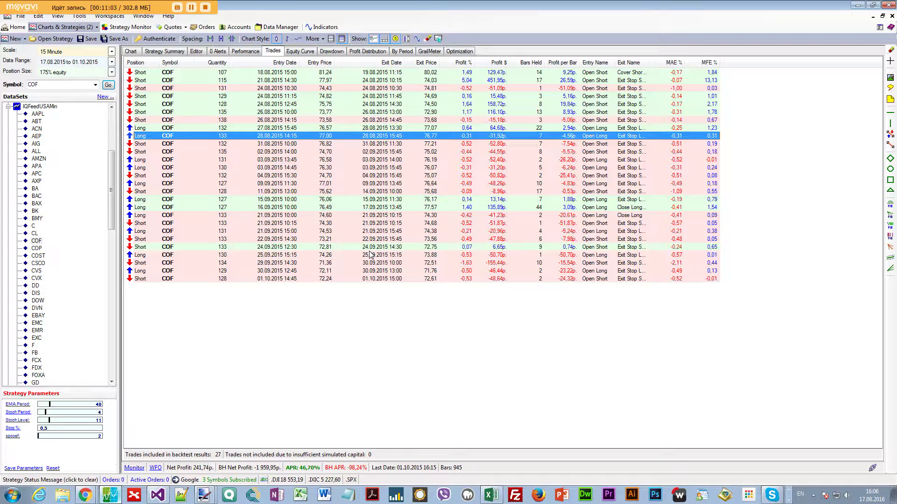
key(Down)
key(Down)
key(Down)
key(Down)
key(Down)
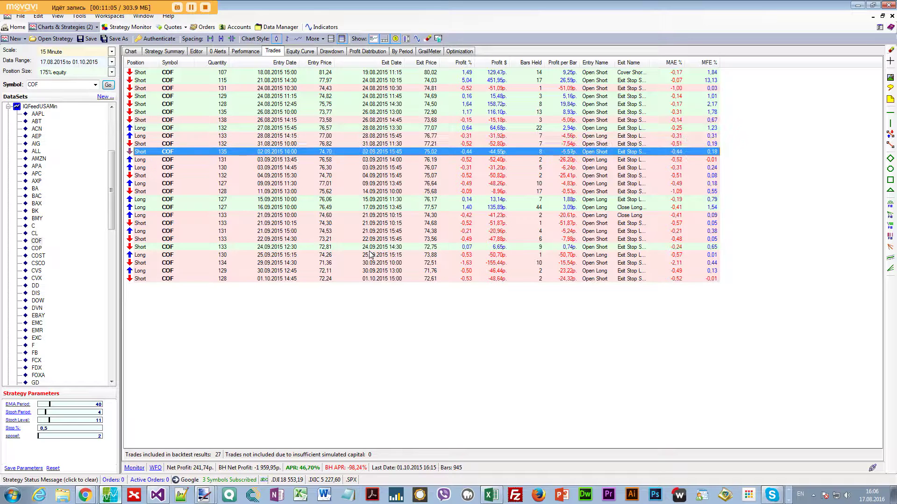
key(Down)
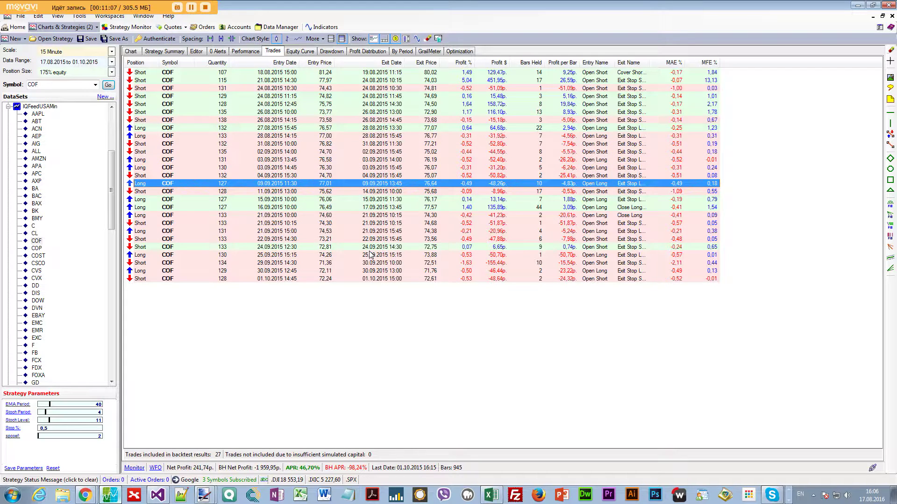
key(Down)
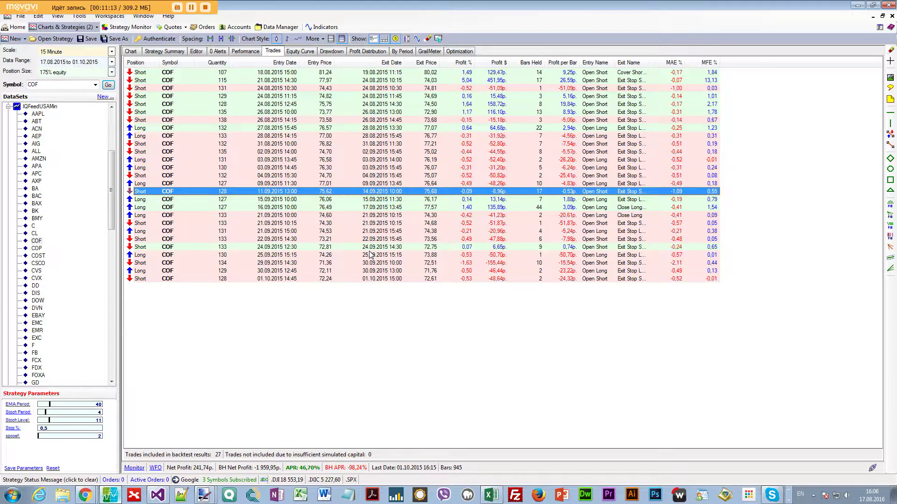
key(Up)
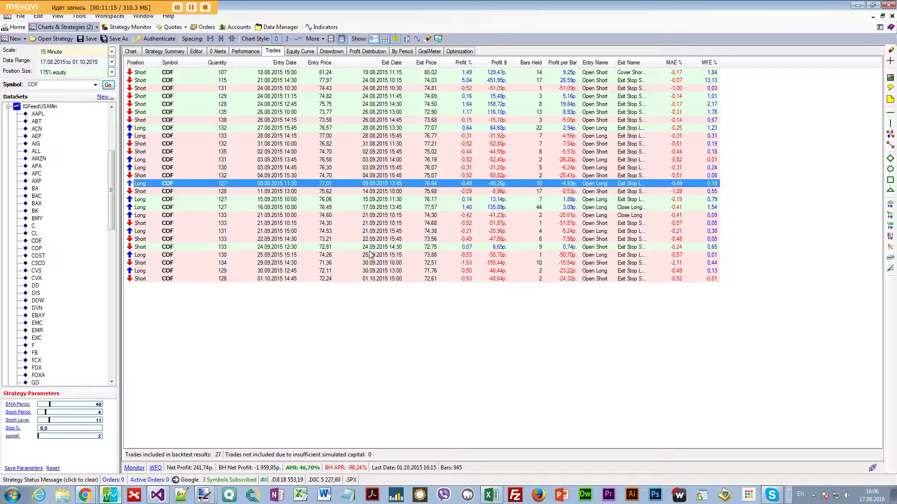
key(Down)
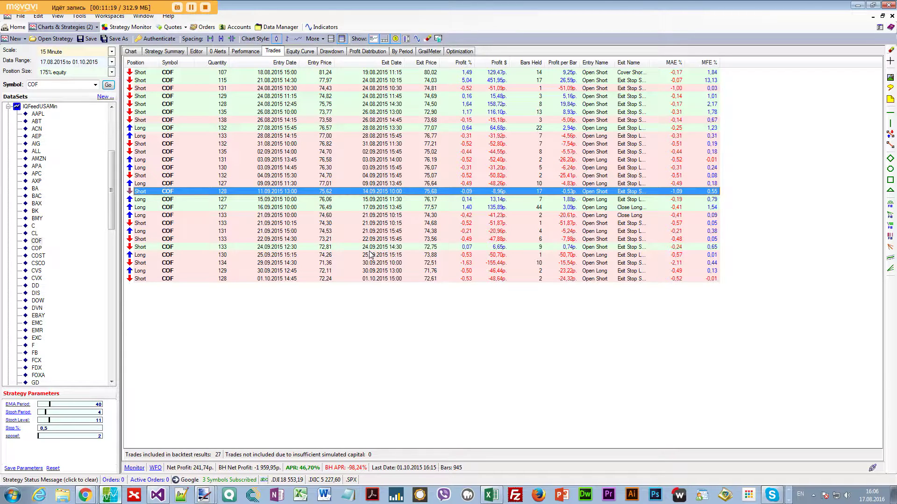
key(Up)
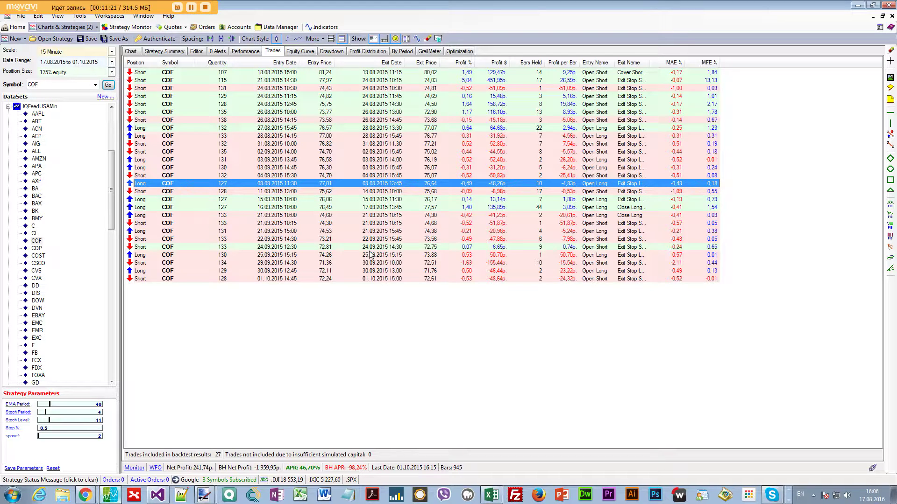
key(Down)
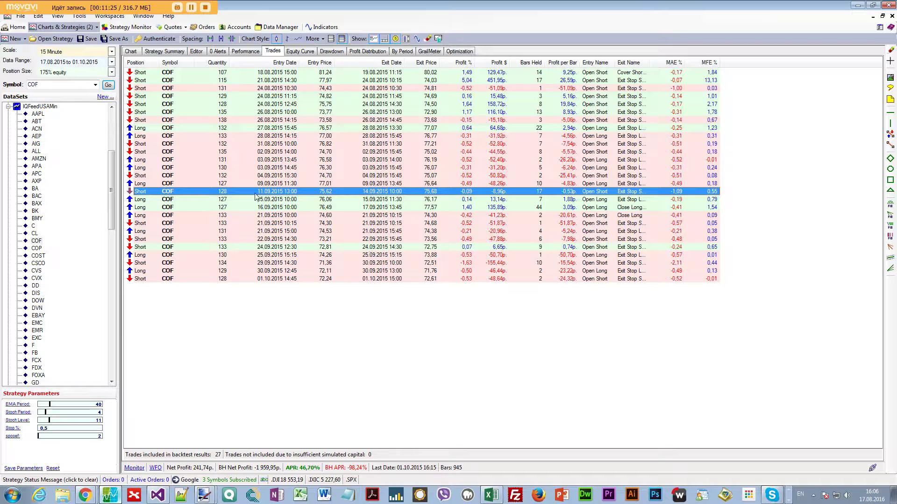
Step: Check the drawdown curve of the COF backtest and return to its trade list
click(112, 63)
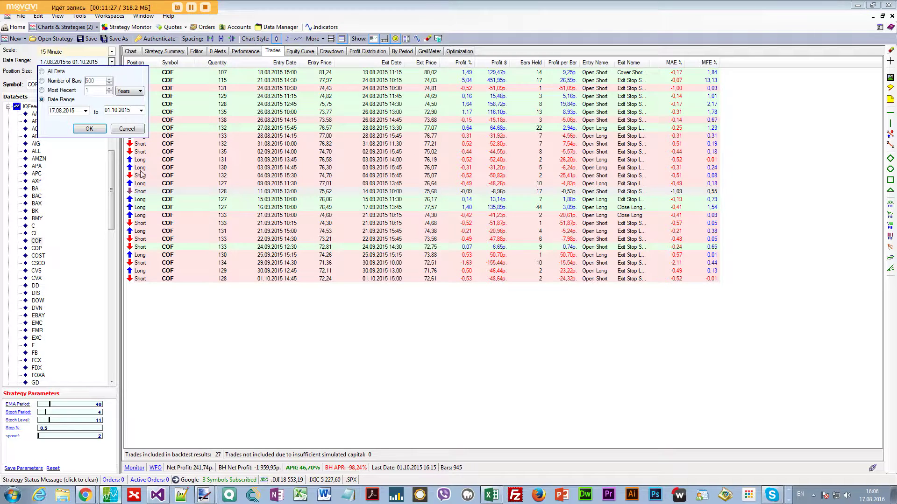
click(116, 130)
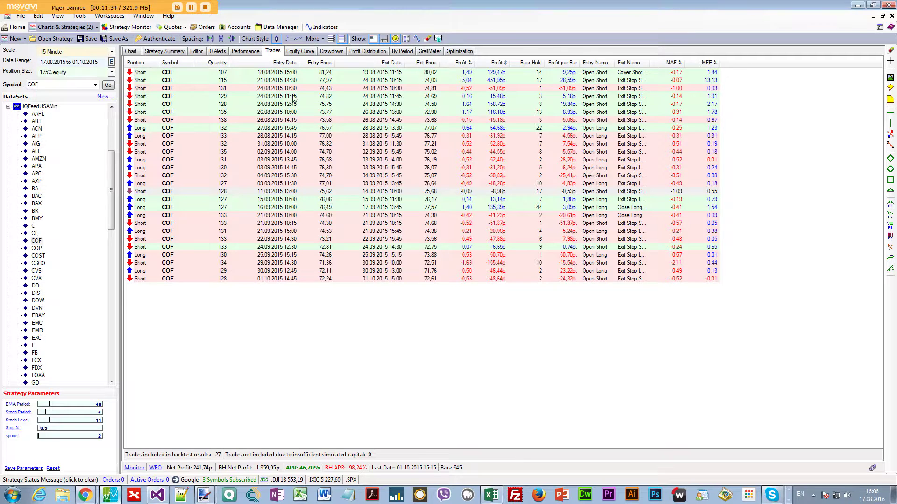
click(332, 53)
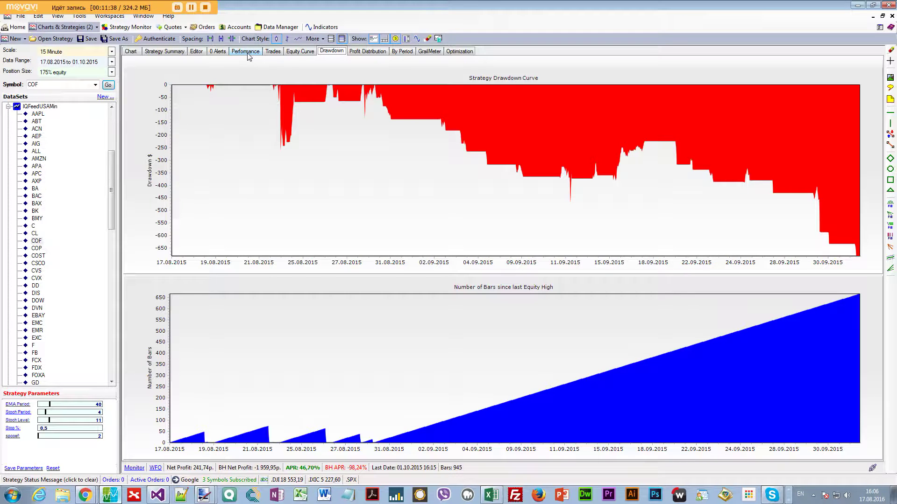
click(280, 53)
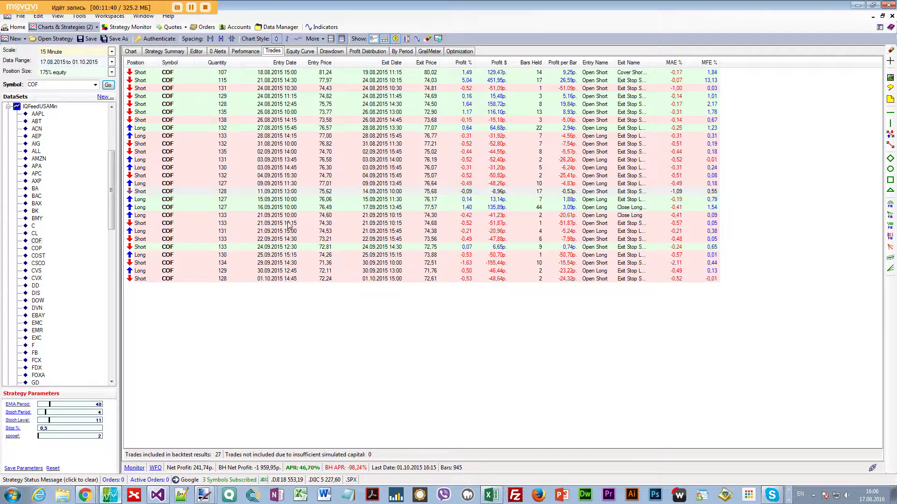
Step: Step through the consecutive losing COF trades from the 28.08.2015 long entry to the 11.09.2015 short entry
click(283, 136)
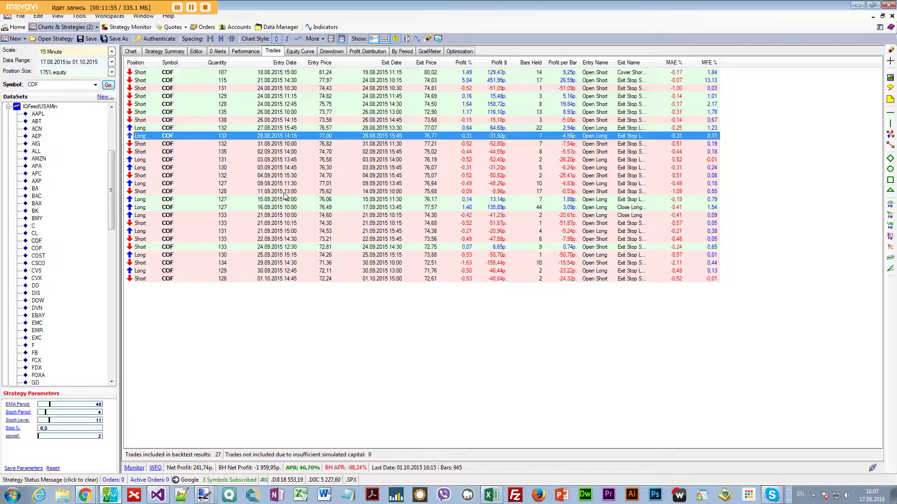
key(Down)
key(Down)
key(Down)
key(Down)
key(Down)
key(Down)
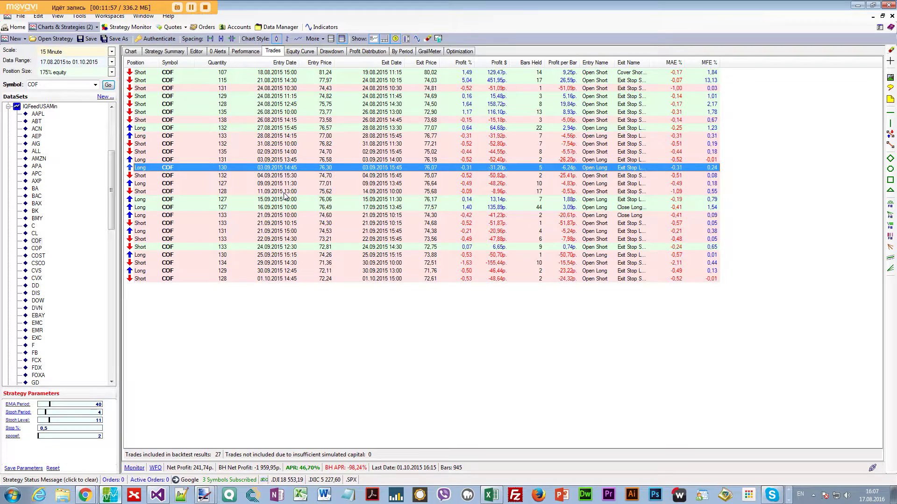
key(Down)
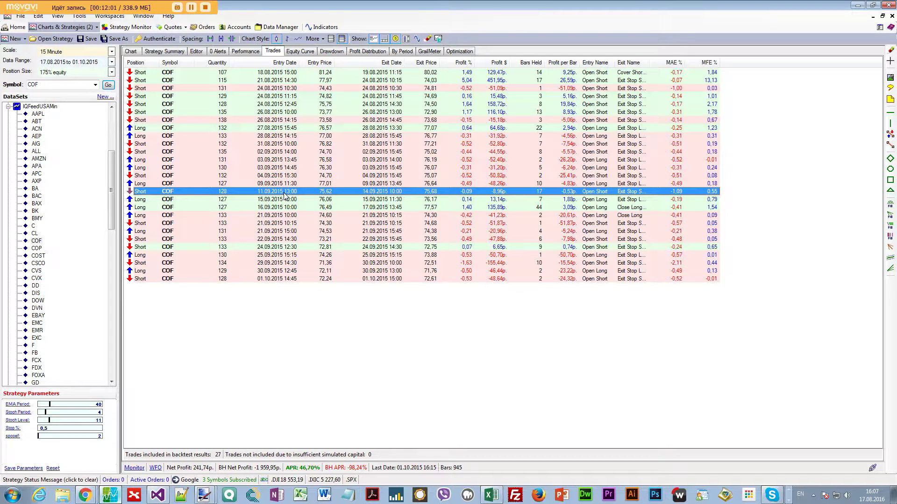
Step: Set the end of the backtest date range to 12.09.2015
click(111, 62)
click(109, 111)
text(12.10.2015)
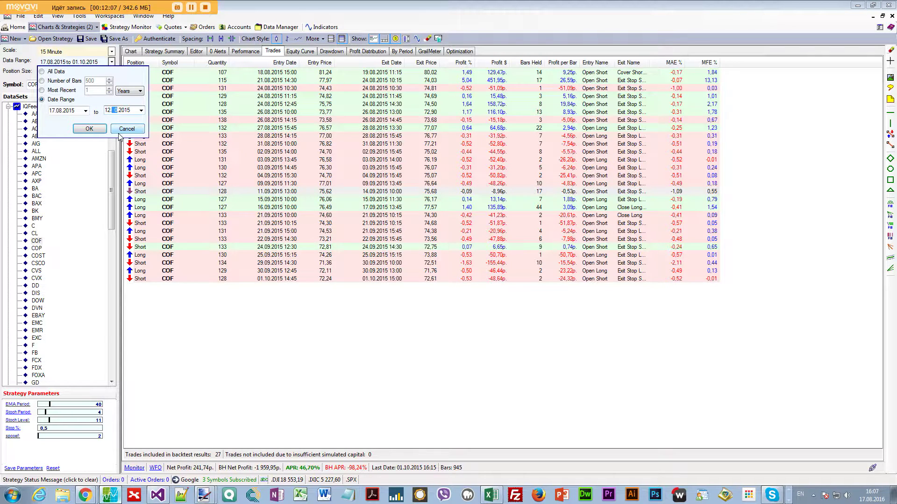
click(89, 129)
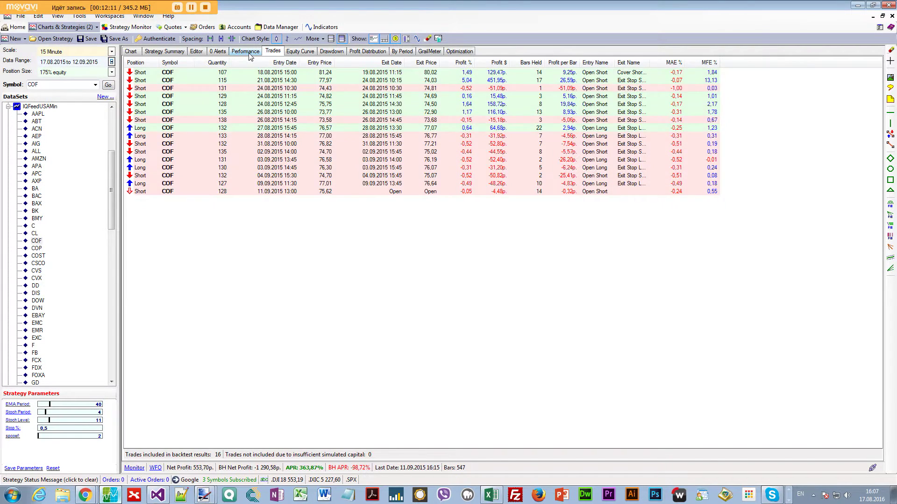
Step: Examine the performance report for the shortened period, from net profit down to the losing-trade and drawdown figures
click(245, 51)
click(229, 101)
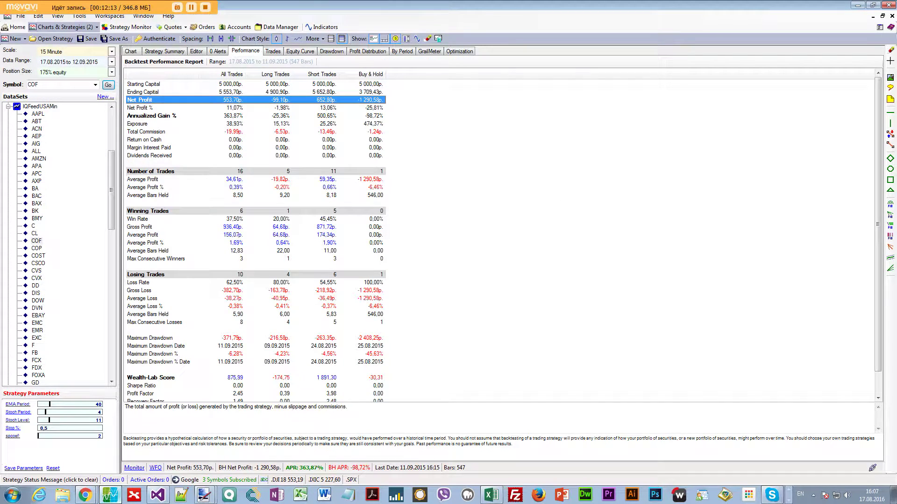
drag(896, 55, 541, 55)
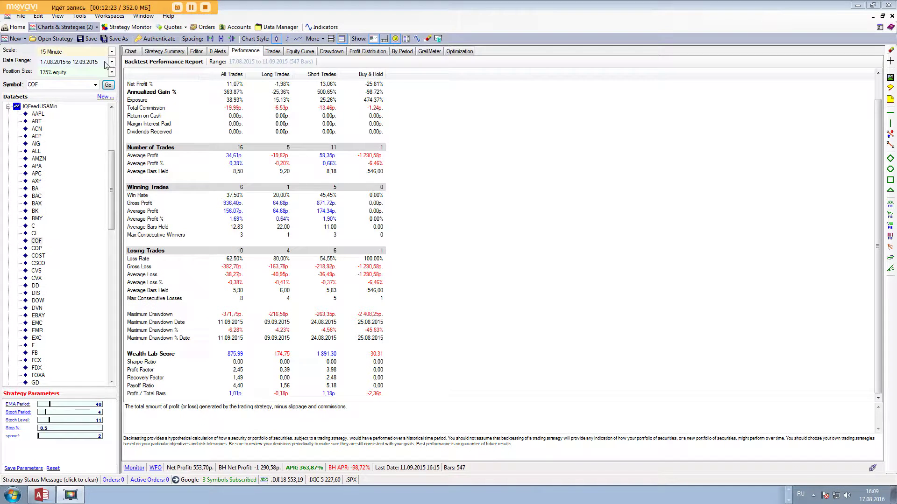
Step: Set the start of the backtest date range to 12.09.2014
click(112, 62)
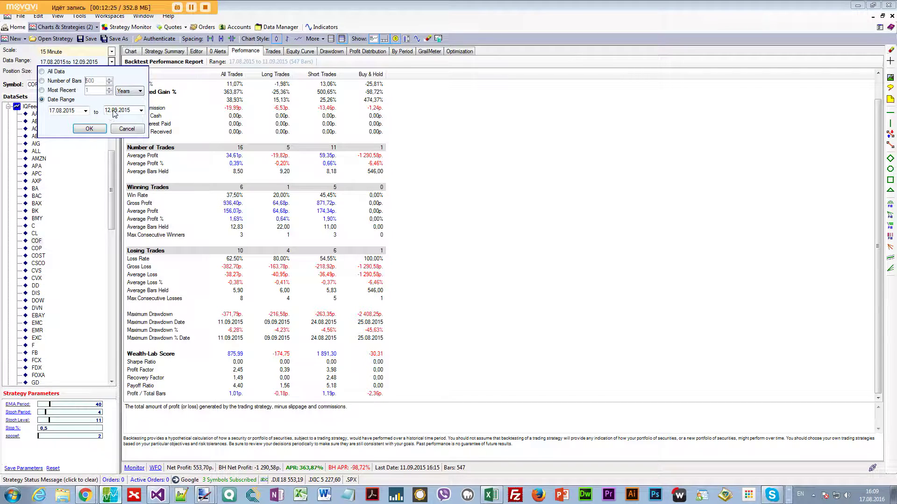
click(53, 111)
text(12.09)
click(89, 129)
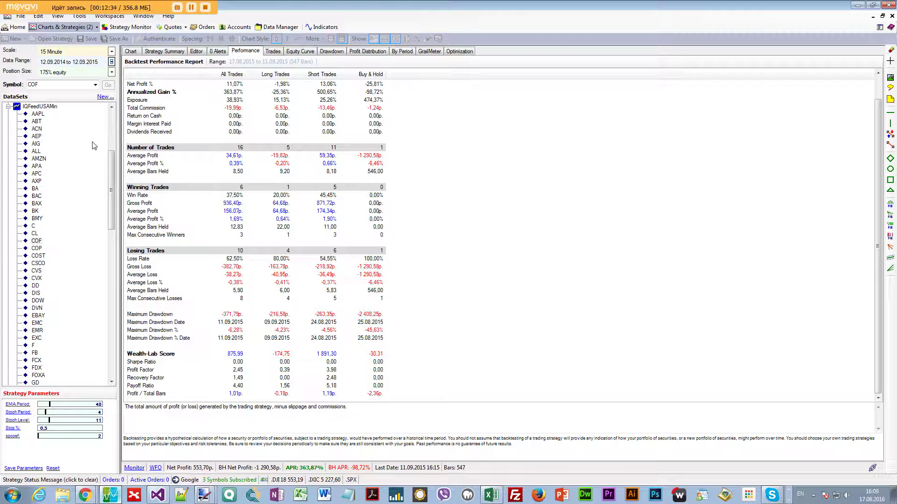
Step: Review the existing COF optimization results and open the optimization controls
click(449, 53)
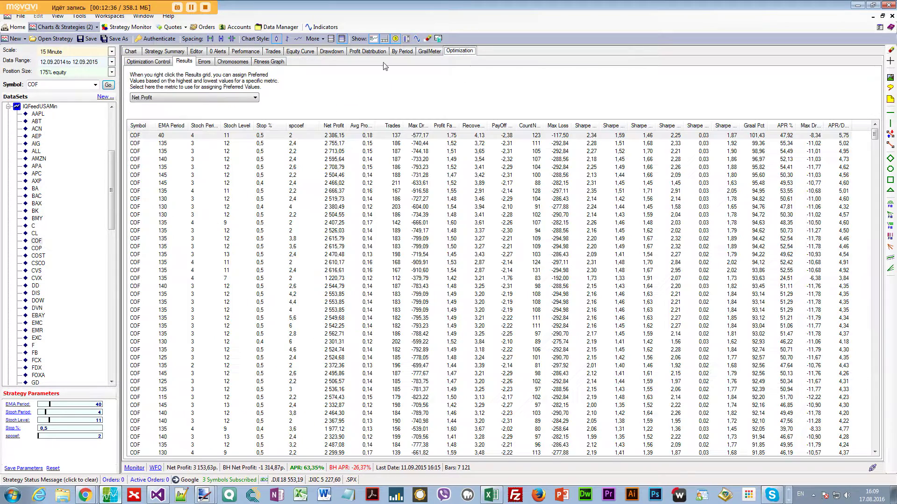
click(148, 62)
click(296, 221)
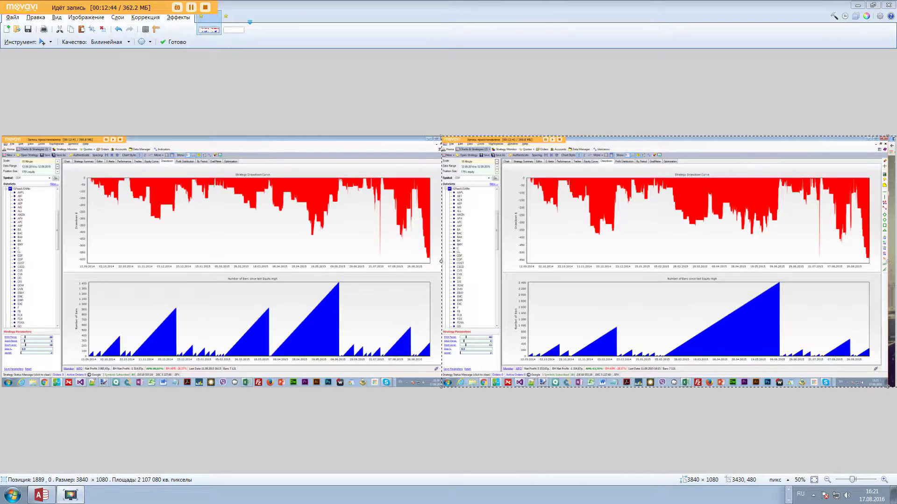
Step: Compare the drawdown curve in Wealth-Lab with the two drawdown screenshots side by side in the image editor
key(alt+Tab)
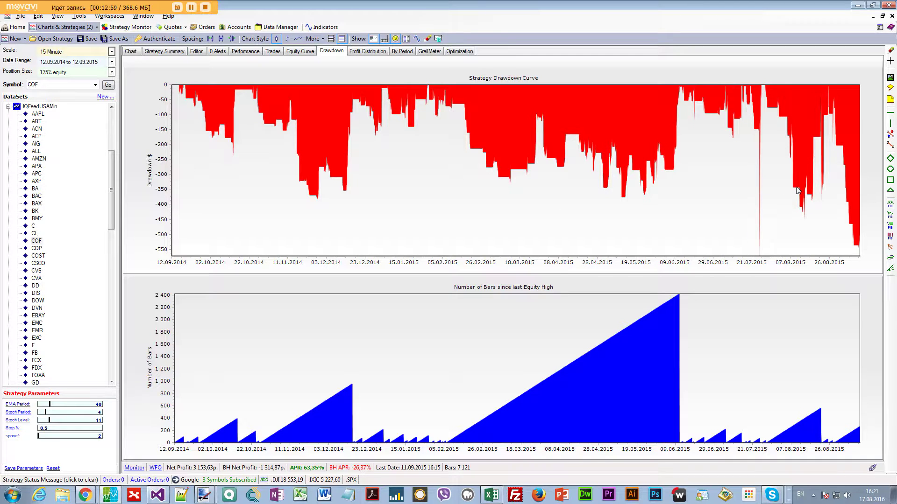
key(alt+Tab)
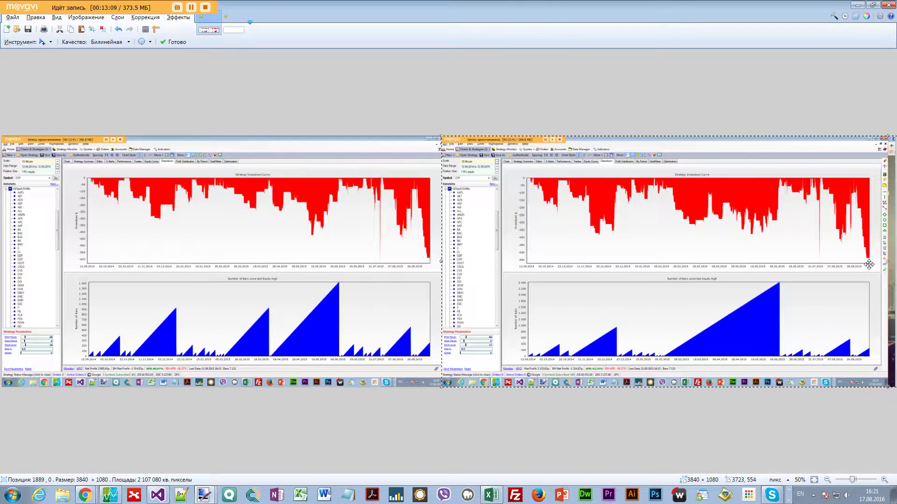
drag(869, 265, 867, 264)
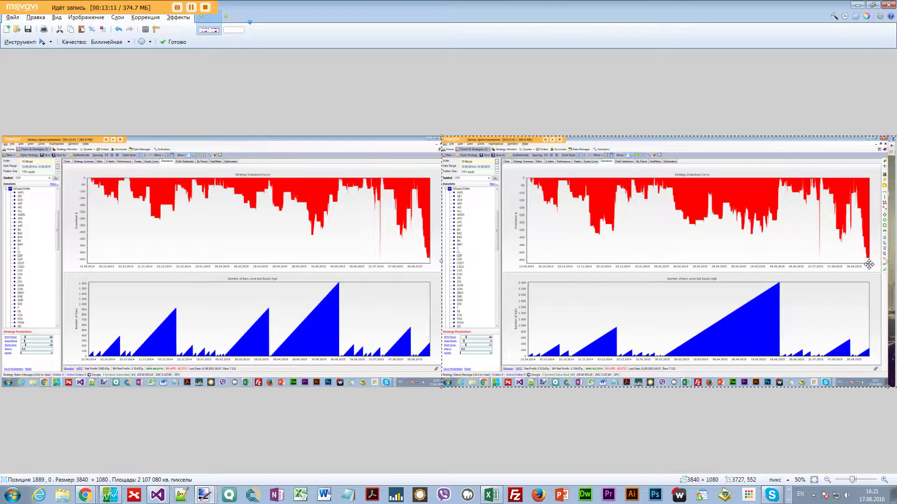
drag(662, 261, 706, 262)
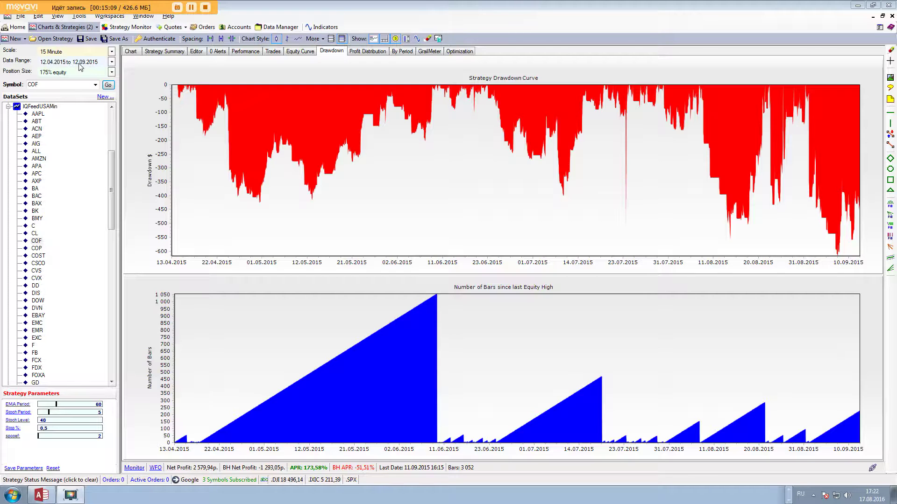
Step: Review the performance report, equity curve, trade list and drawdown curve of the COF backtest for 12.04.2015 to 12.09.2015
click(253, 55)
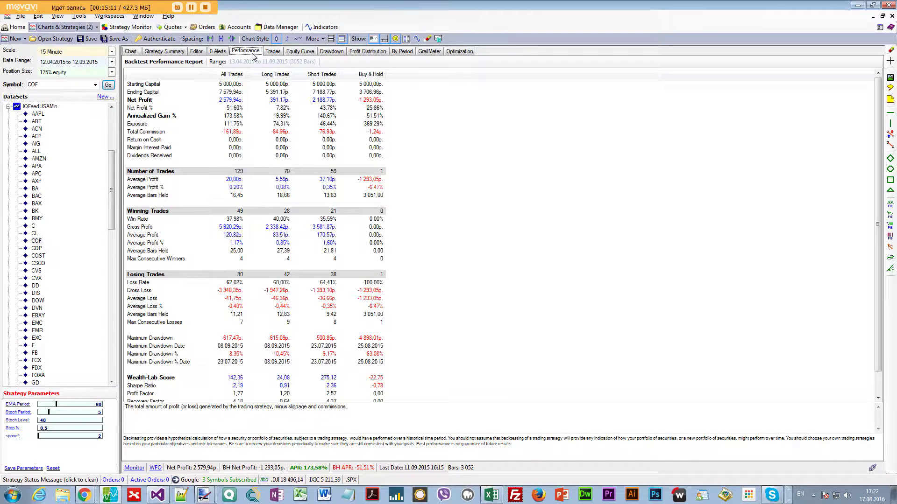
click(297, 53)
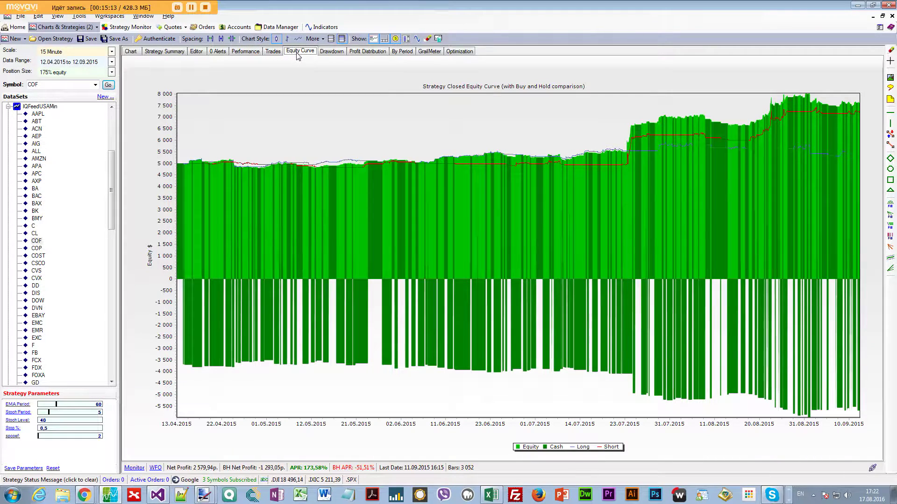
click(272, 52)
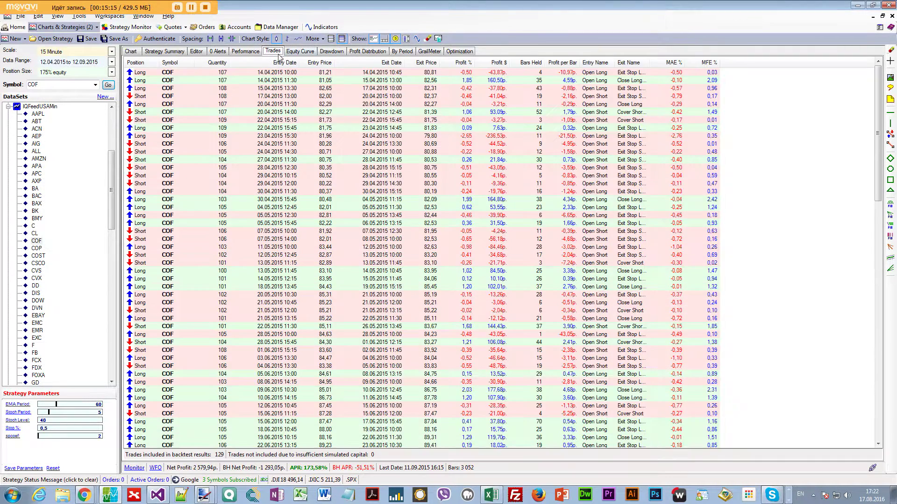
click(329, 52)
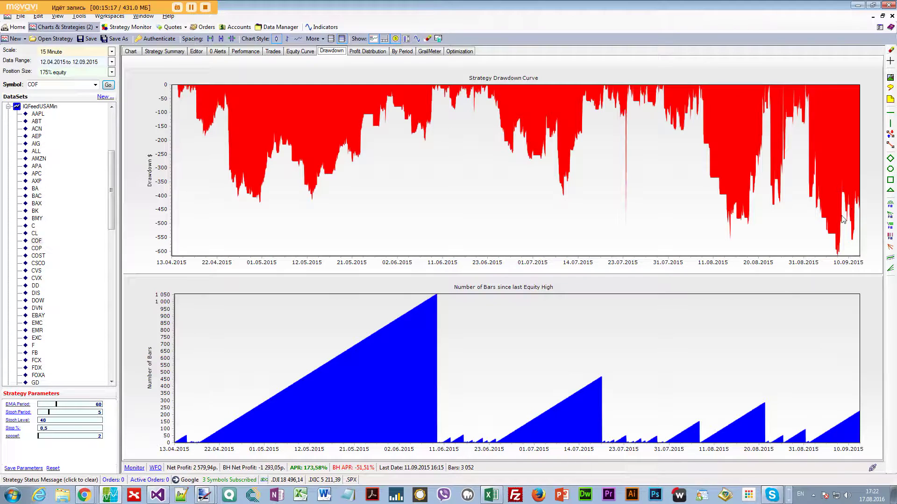
Step: Paste a screenshot of the 12.04.2015 to 12.09.2015 drawdown chart into the image editor and place it over the second chart
key(alt+Tab)
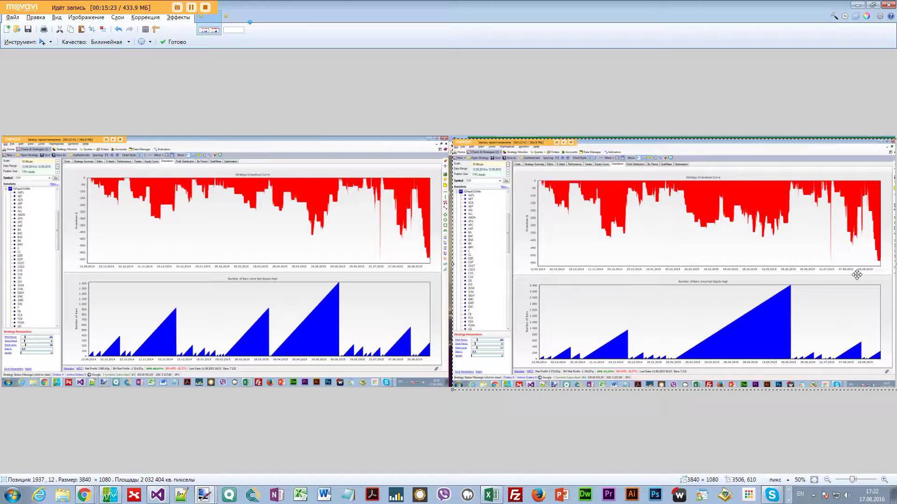
key(alt+Tab)
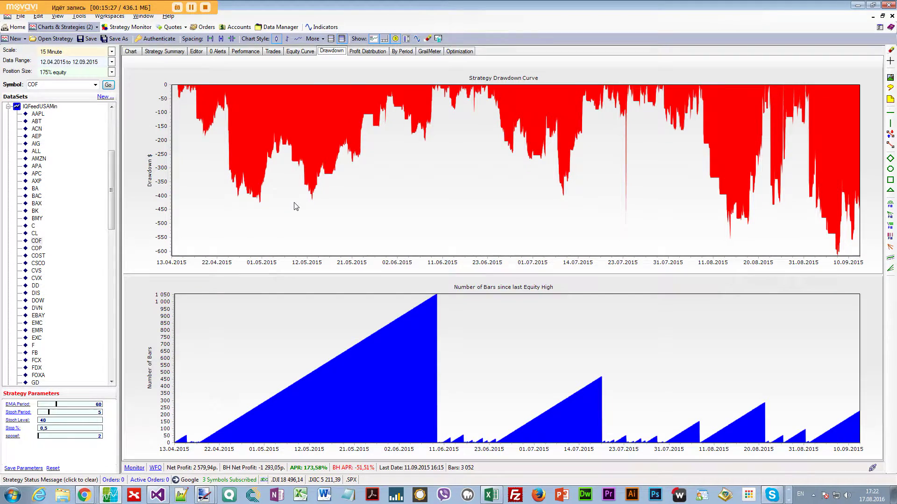
key(alt+Tab)
key(ctrl+v)
drag(308, 256, 761, 265)
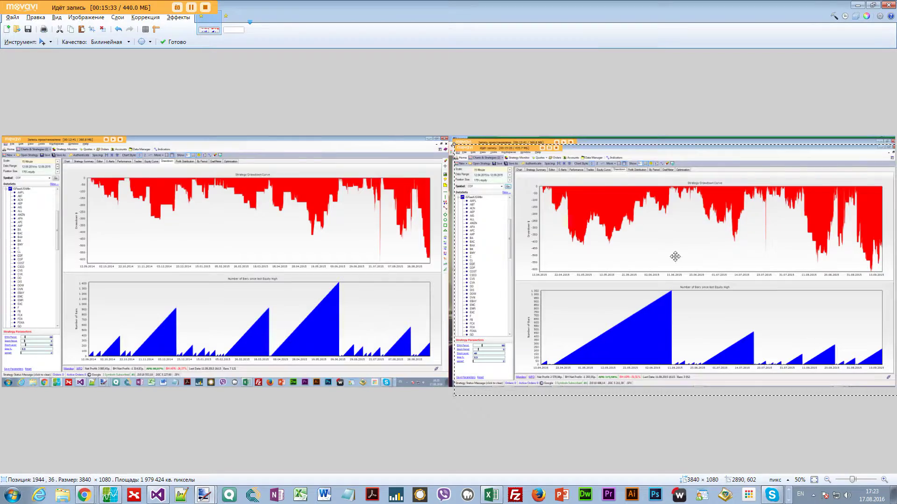
Step: Reposition the pasted screenshot across the older drawdown charts so its curve can be compared with theirs
key(ctrl+v)
drag(202, 307, 269, 395)
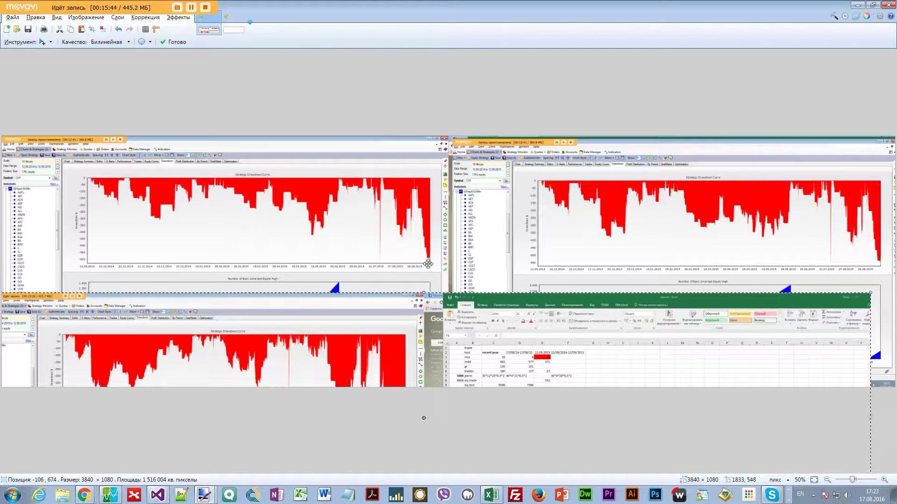
drag(213, 304, 355, 152)
drag(310, 217, 307, 214)
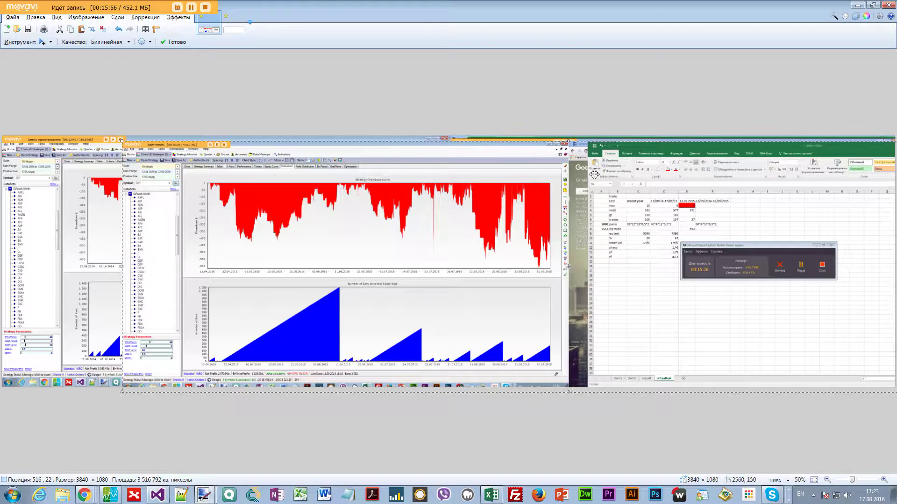
drag(236, 256, 256, 256)
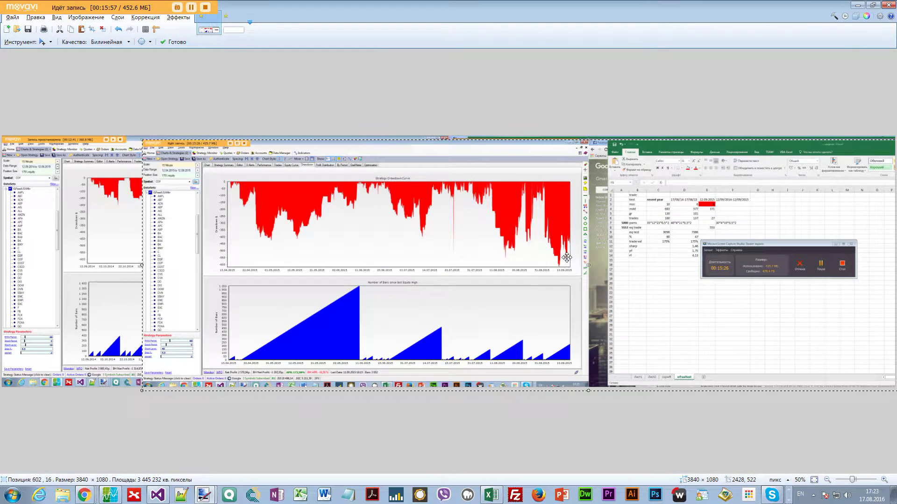
drag(575, 268, 527, 275)
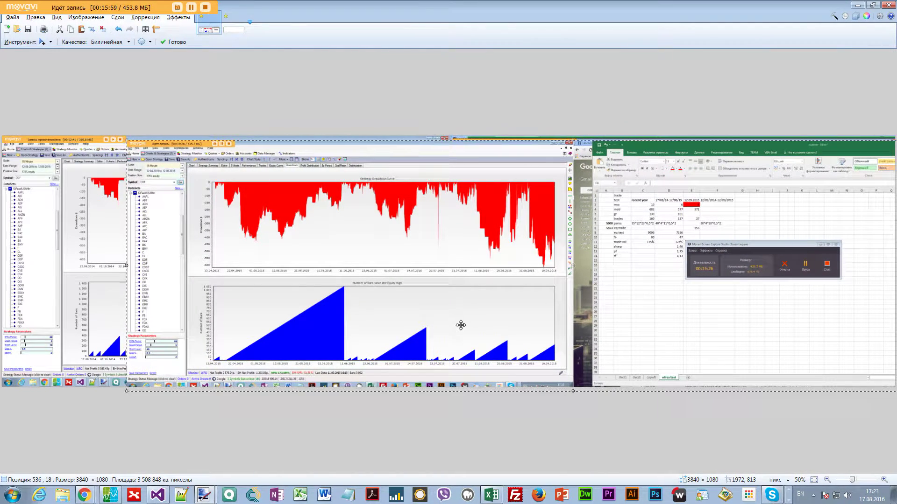
Step: In Wealth-Lab, extend the backtest end date to 12.12.2015 and enlarge the drawdown curve from 13.04.2015 to late September 2015
key(alt+Tab)
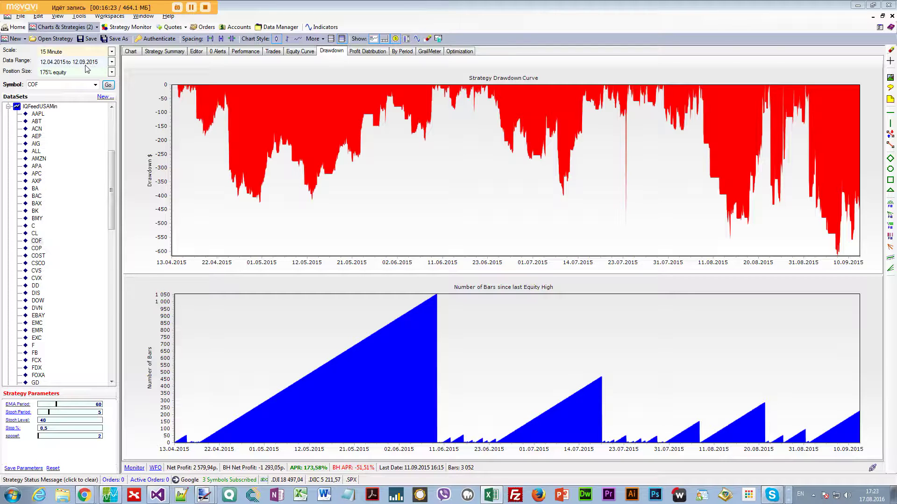
click(112, 62)
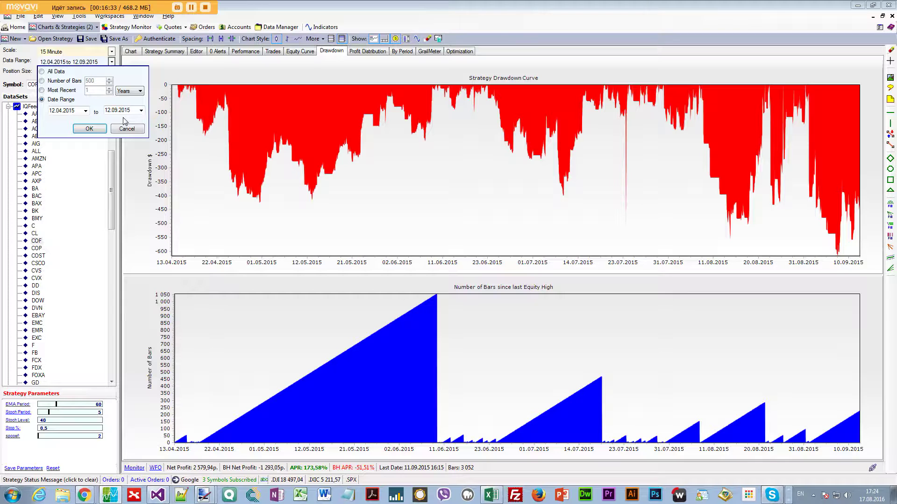
click(114, 110)
click(90, 129)
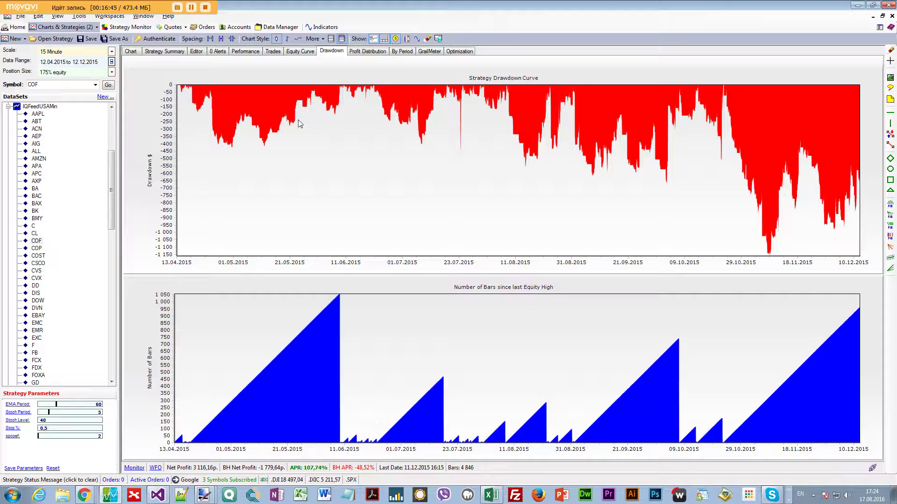
drag(178, 85, 697, 173)
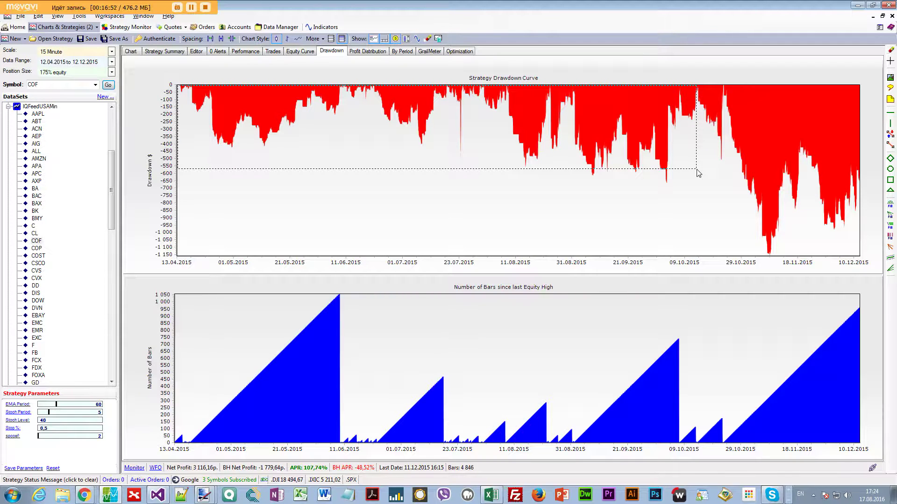
drag(697, 172, 640, 175)
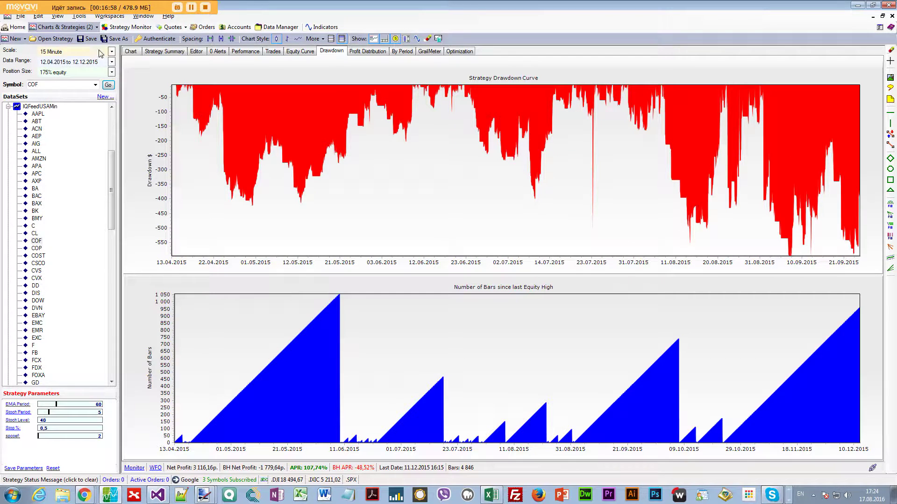
Step: Try backtest end dates of 12.09.2015 and 12.10.2015 for COF and check the drawdown curve for each
click(112, 62)
click(116, 111)
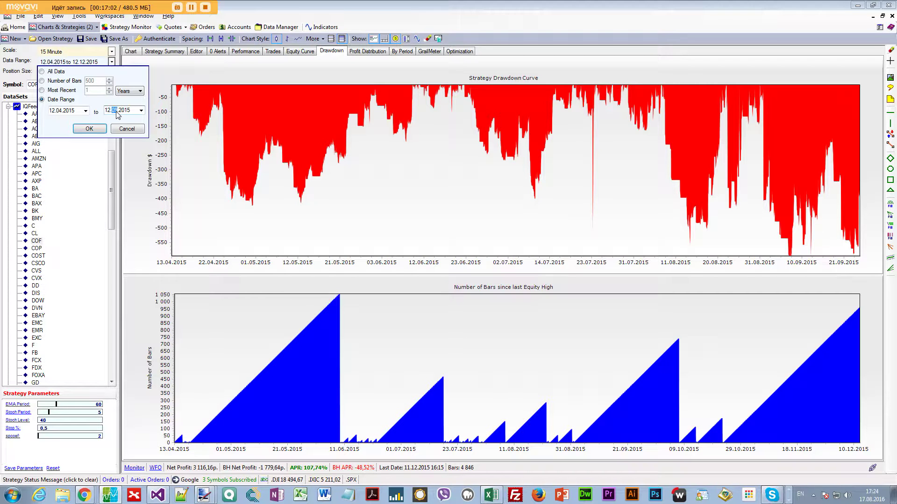
key(Return)
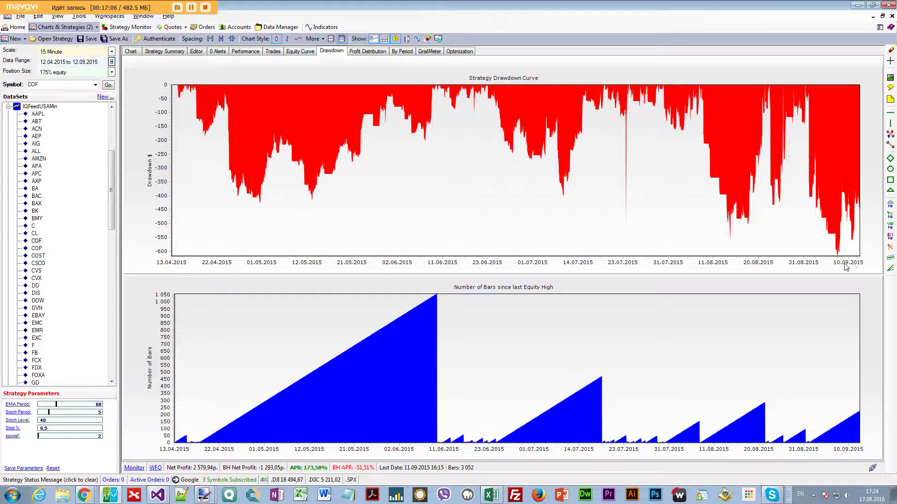
click(111, 62)
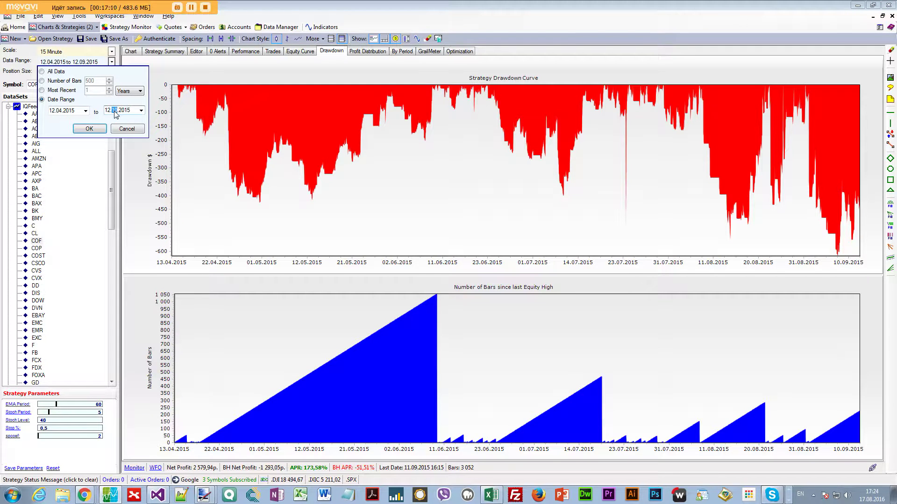
click(90, 129)
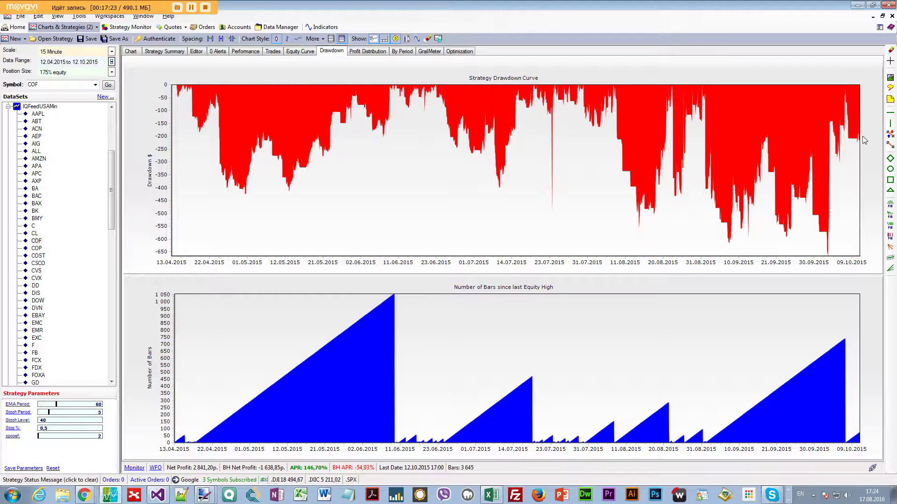
Step: Set the backtest end date to 12.11.2015 and rerun the COF drawdown curve
click(113, 62)
click(115, 110)
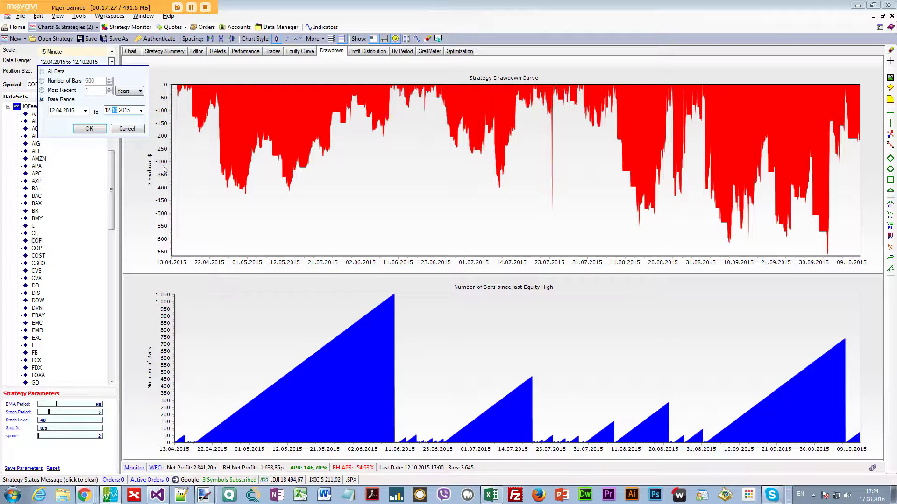
click(90, 129)
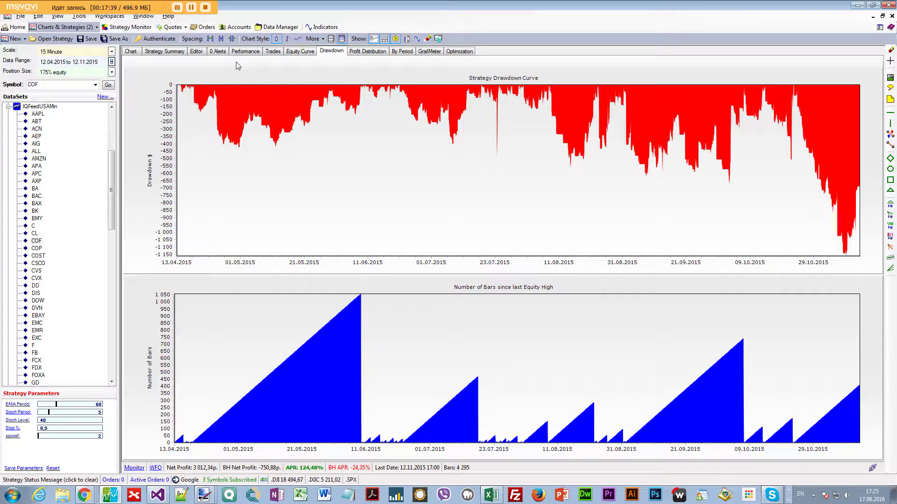
Step: Set the backtest end date to 30.10.2015 to recalculate the drawdown curve
click(112, 61)
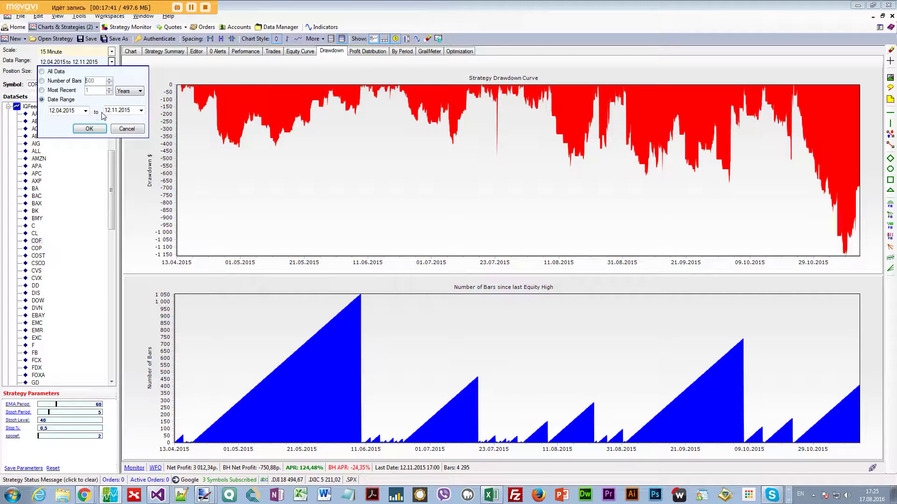
key(Down)
key(Left)
click(90, 129)
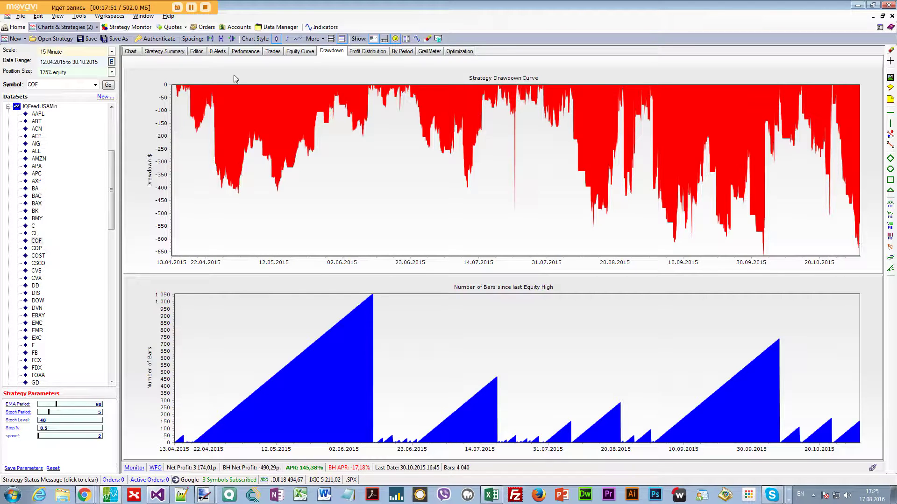
Step: Set the backtest end date to 05.11.2015 to recalculate the drawdown curve
click(112, 62)
click(114, 111)
key(Left)
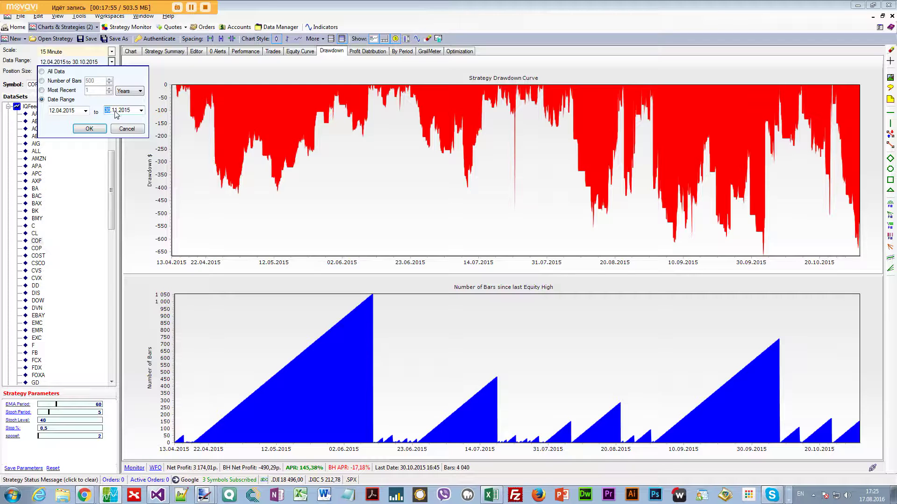
click(102, 129)
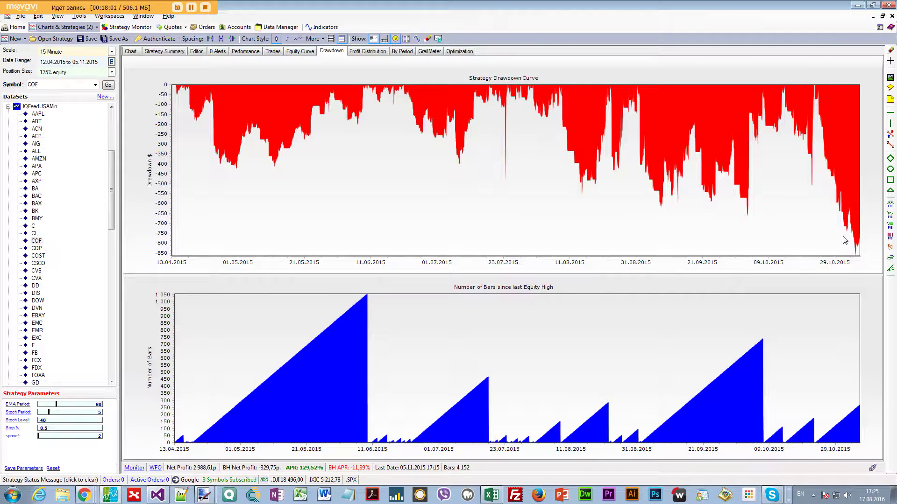
Step: Set the backtest end date to 03.11.2015, keeping the start at 12.04.2015, and rerun the drawdown curve
click(112, 62)
click(108, 111)
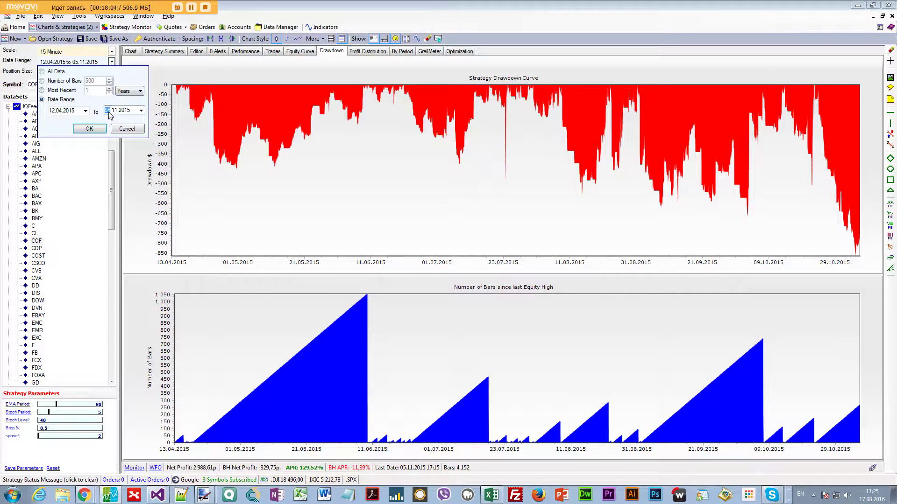
text(03)
click(87, 129)
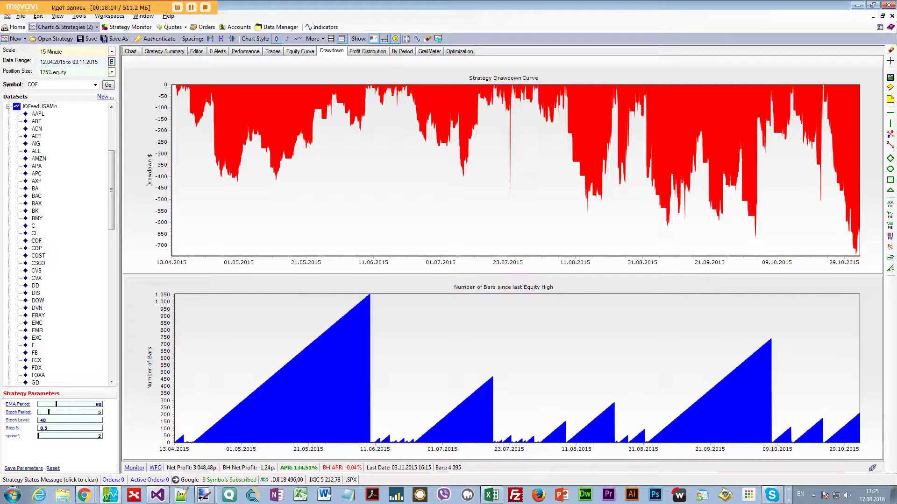
Step: In the uspivot workbook in Excel, enter the heading "sys stop" in cells E1 and G1
click(491, 495)
drag(841, 78, 559, 66)
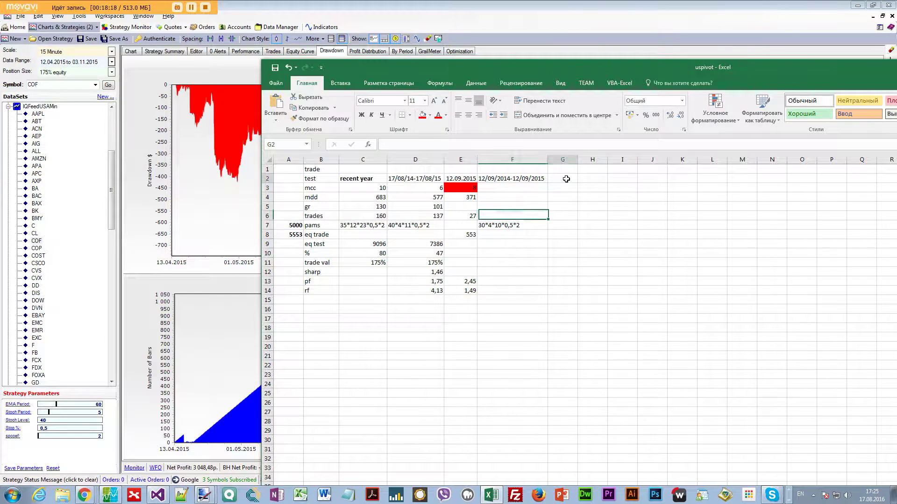
click(465, 170)
text(sys stop)
key(Return)
key(Up)
key(Right)
key(Right)
key(Right)
key(Left)
text(sys stop)
key(Return)
Step: Widen column G slightly and enter the stop date 03/11/2015 in cell G2
drag(578, 160, 591, 160)
key(Down)
key(Down)
key(Down)
key(Down)
key(Down)
key(Up)
key(Up)
key(Up)
key(Up)
key(Up)
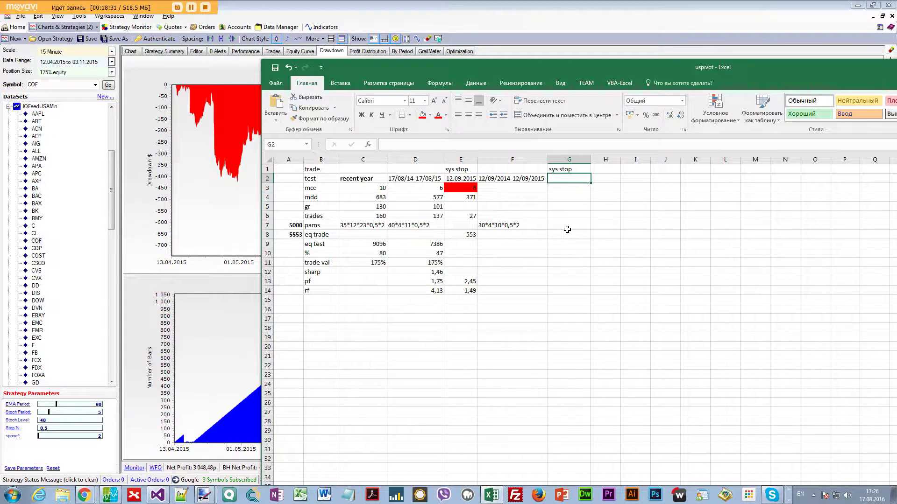
text(03/11/2015)
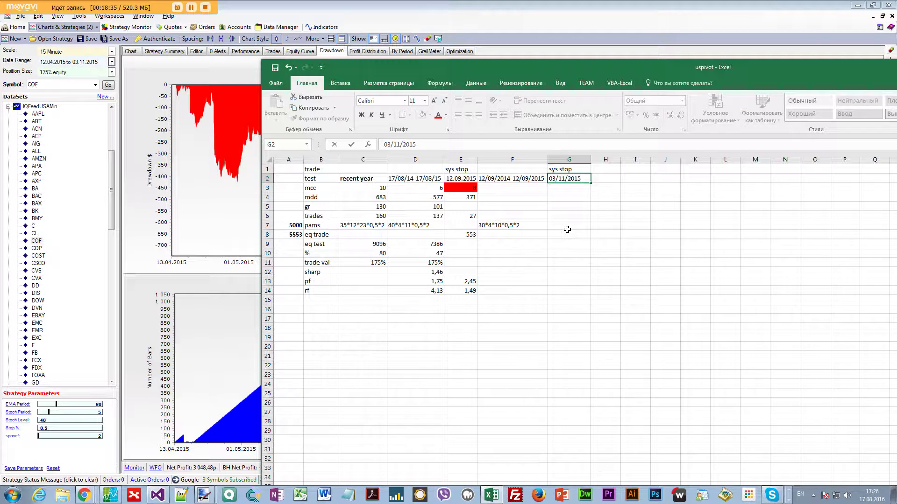
key(Return)
click(567, 226)
click(570, 188)
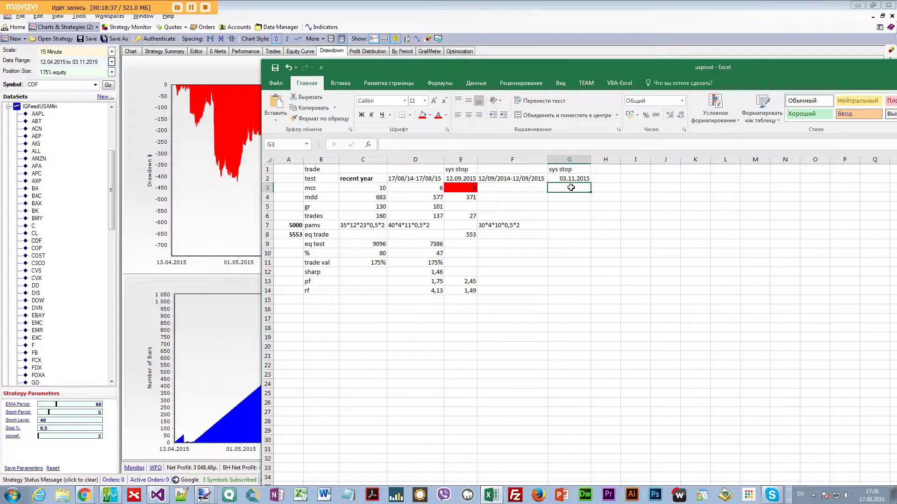
Step: Select the cells F3 to F14 beneath the 12/09/2014-12/09/2015 heading
mouse_move(510, 71)
mouse_down()
mouse_move(844, 74)
mouse_move(510, 66)
mouse_up()
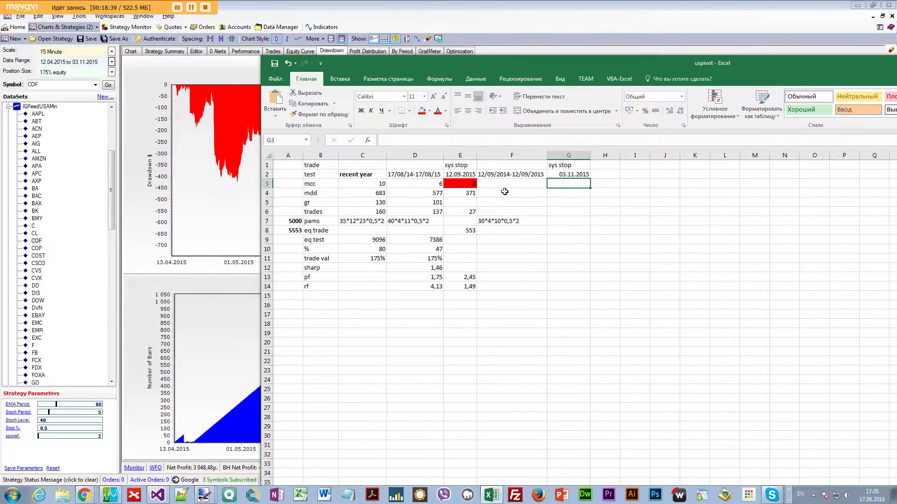
click(502, 182)
drag(495, 287, 501, 260)
drag(504, 291, 504, 284)
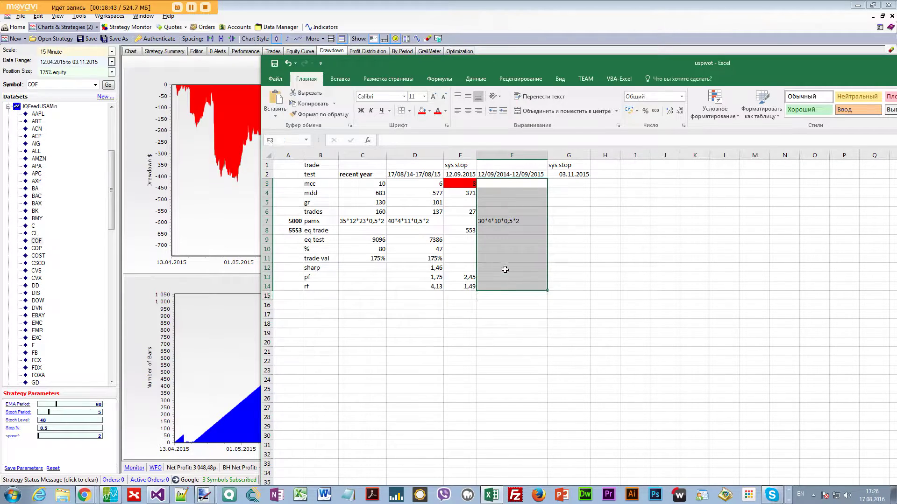
Step: Return to Wealth-Lab and check the trade list and maximum consecutive losses for 12.04.2015 to 03.11.2015
drag(470, 66, 896, 70)
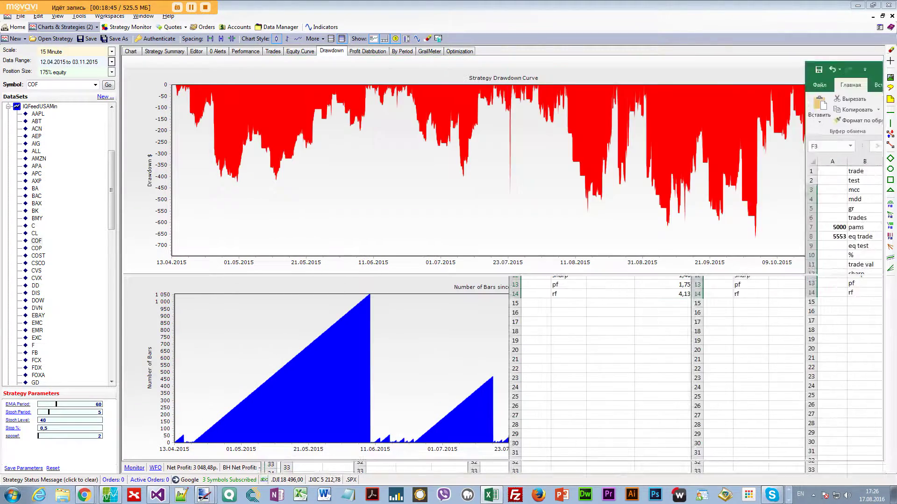
click(273, 51)
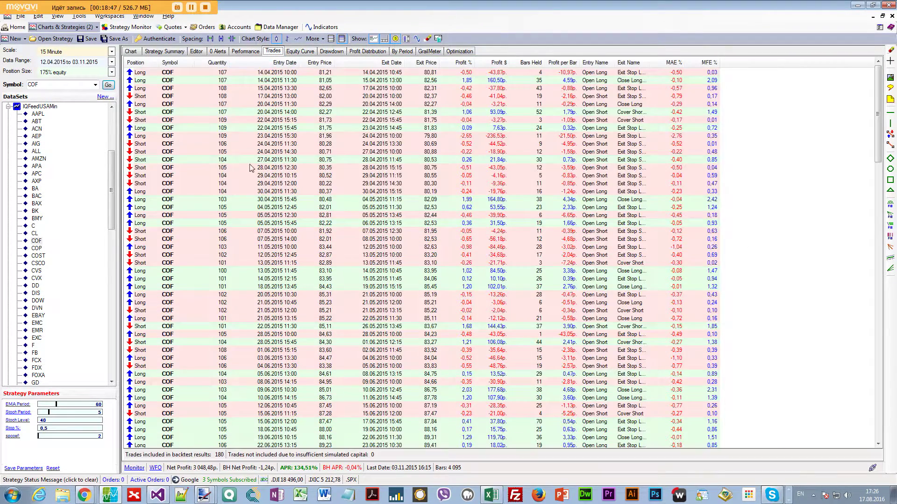
click(247, 52)
click(235, 323)
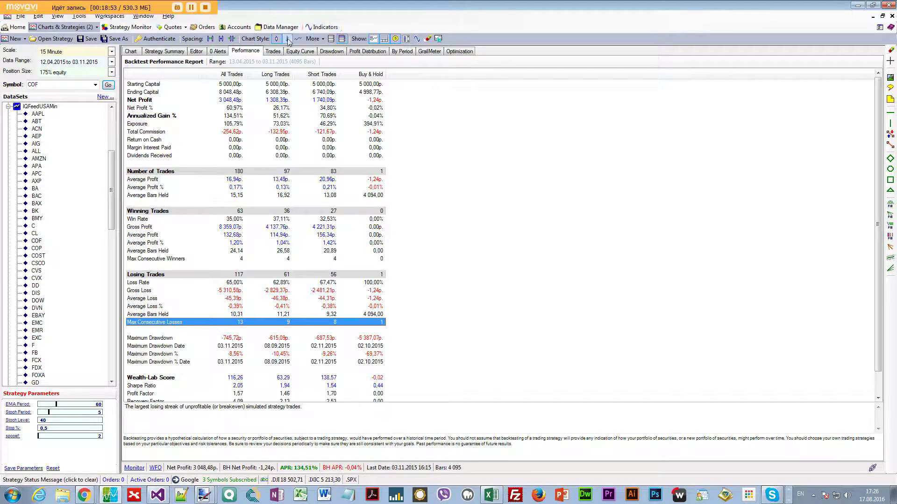
click(272, 52)
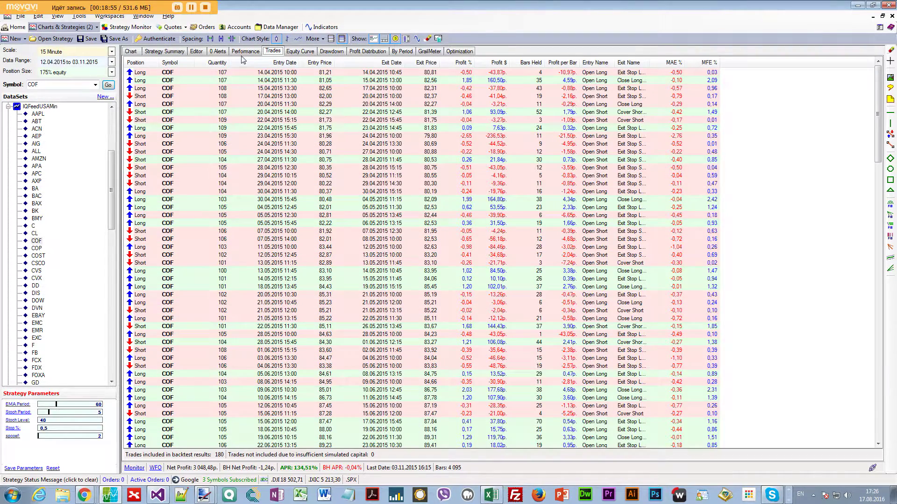
Step: Change the backtest start date to 12.09.2015, keeping the end date at 03.11.2015
click(111, 61)
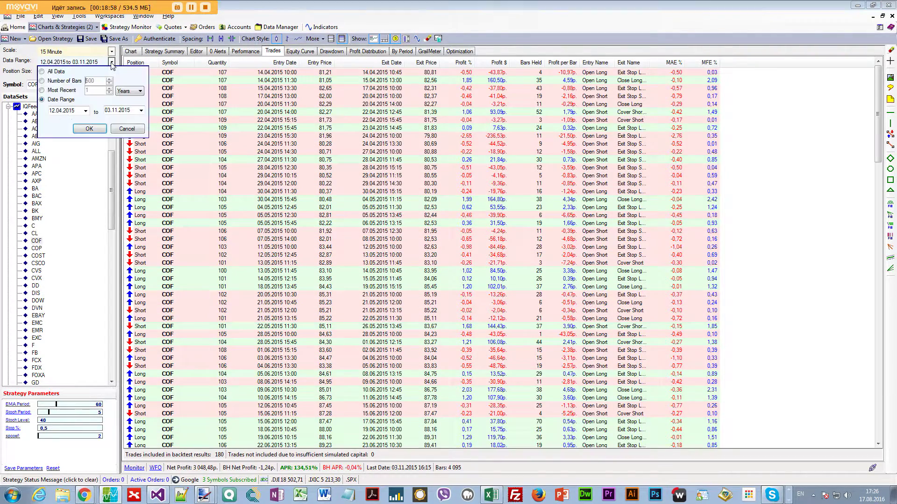
click(126, 129)
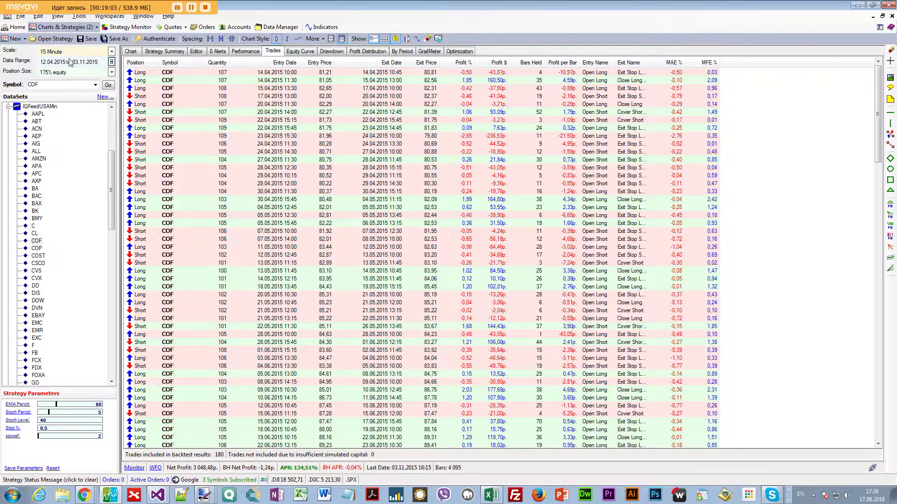
click(112, 62)
click(60, 111)
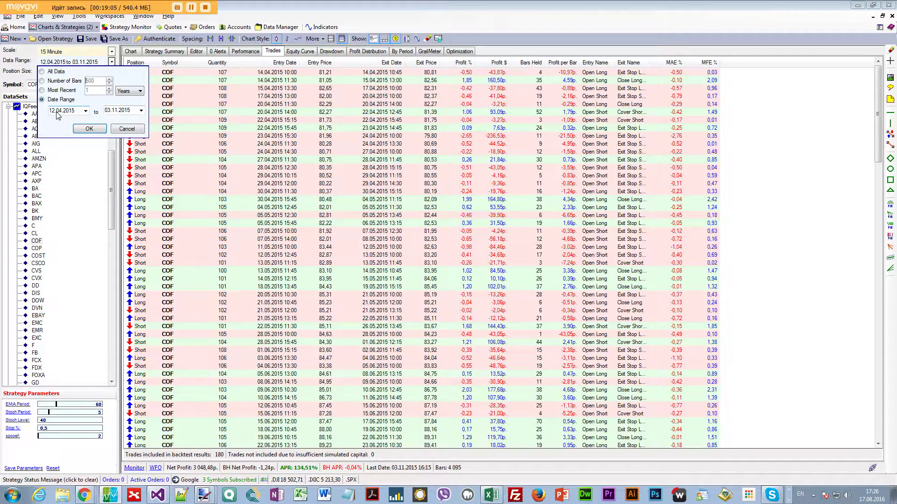
key(Up)
key(Up)
key(Up)
key(Up)
key(Up)
click(89, 129)
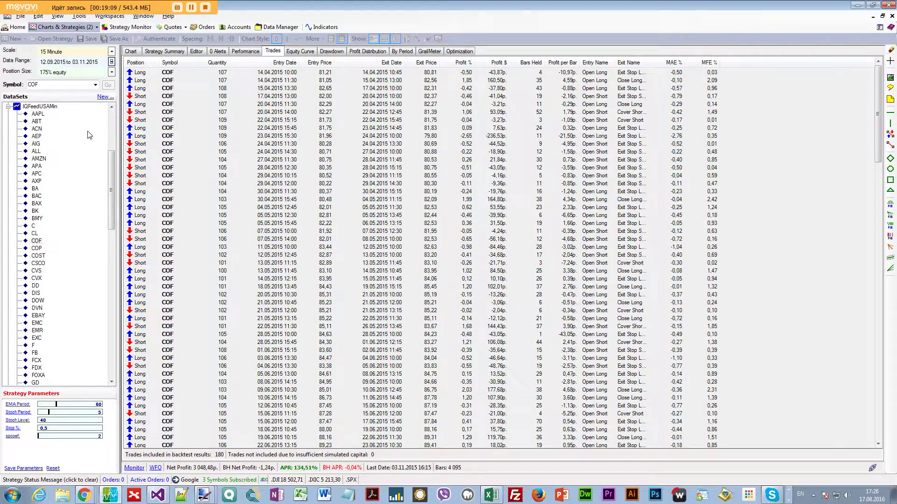
Step: Examine the closing losing streak in the trade list, the drawdown curve and the maximum consecutive losses since 12.09.2015
click(245, 51)
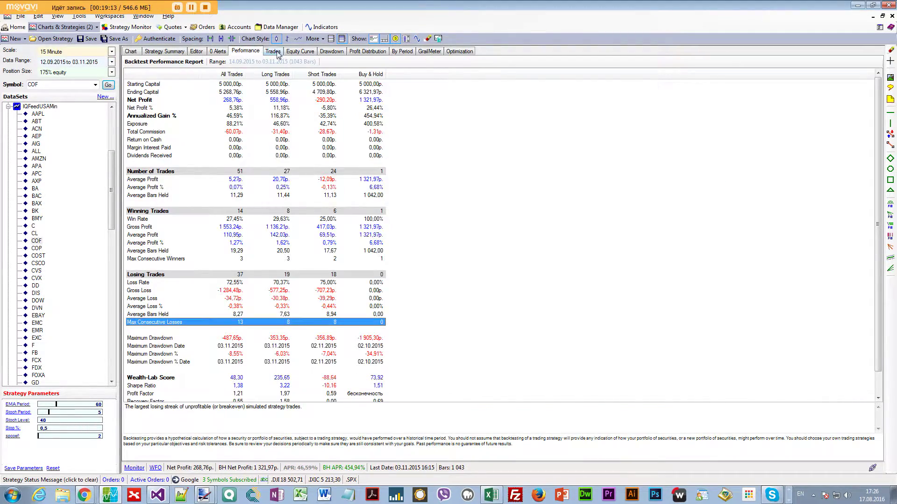
click(273, 51)
click(316, 176)
scroll(317, 178, down, 2)
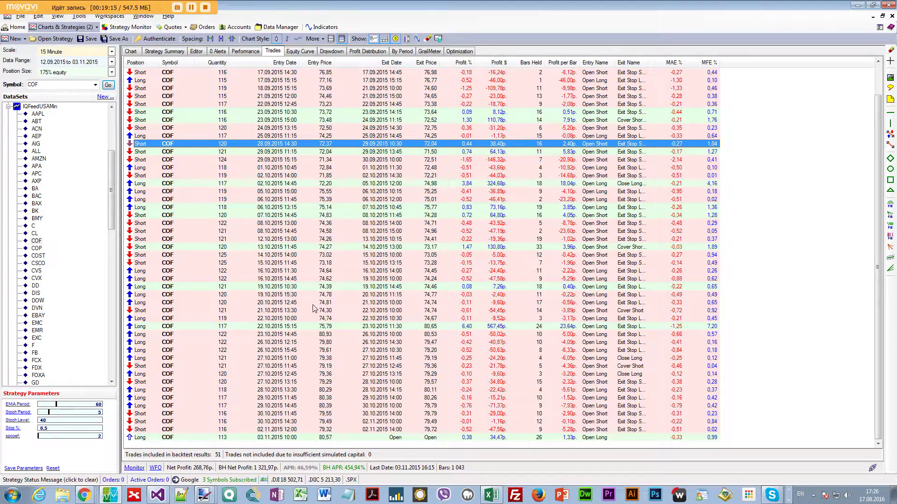
click(264, 422)
drag(264, 425, 285, 340)
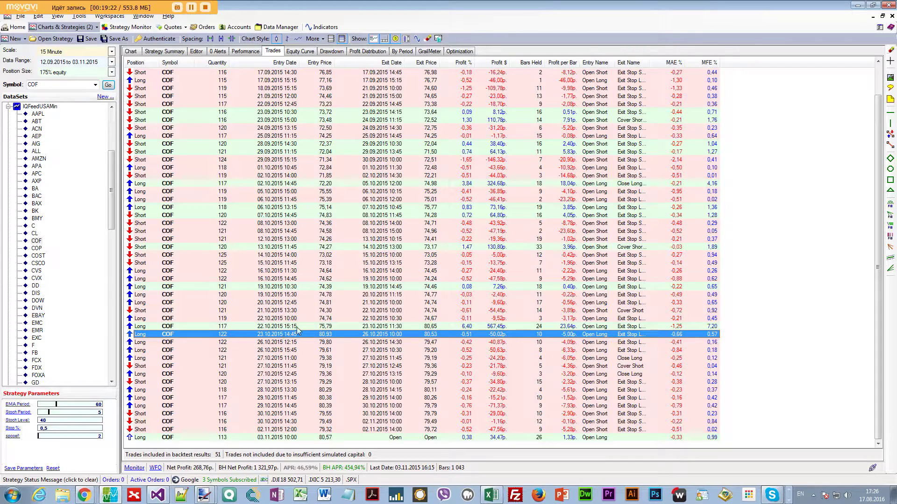
click(341, 53)
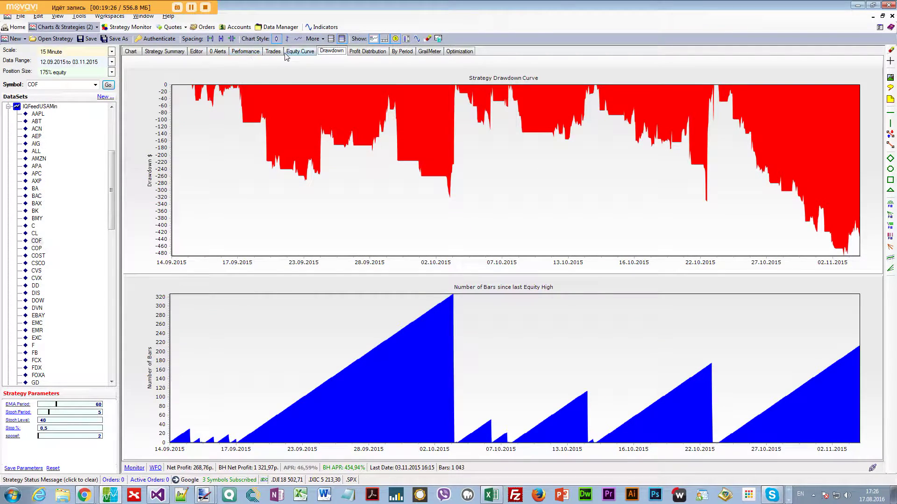
click(254, 55)
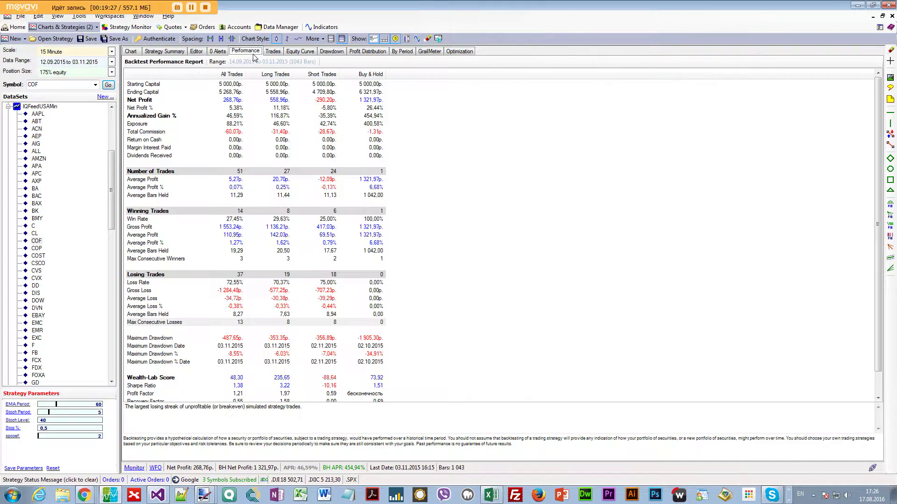
click(241, 323)
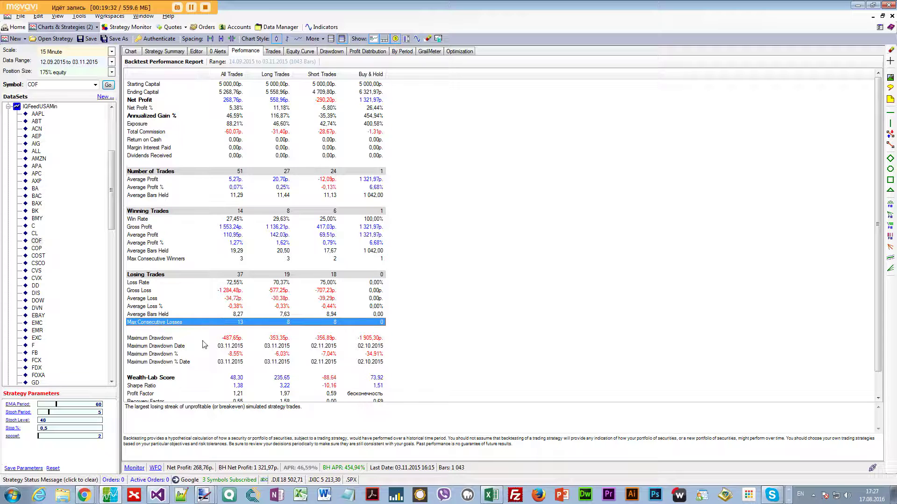
Step: Set the backtest range to 12.04.2015 to 12.09.2015 and highlight the maximum consecutive losses in the performance report
click(111, 61)
click(59, 111)
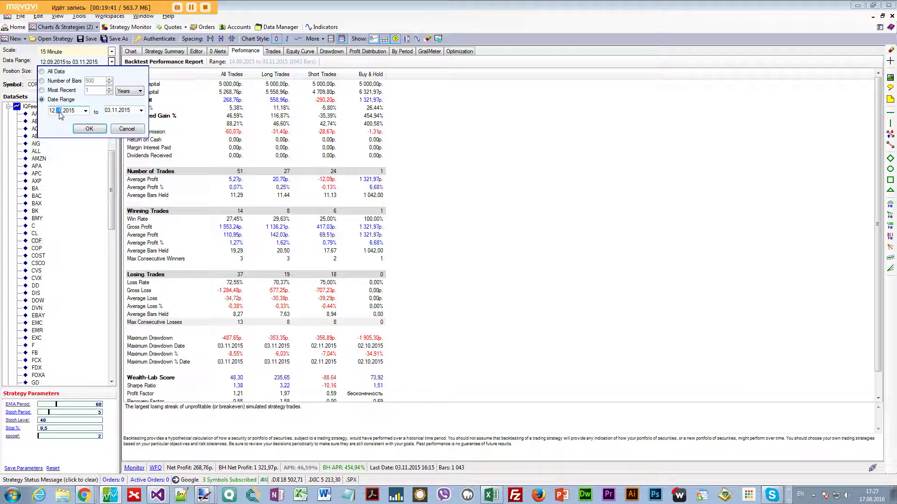
key(Right)
text(20)
click(110, 112)
key(Right)
click(98, 129)
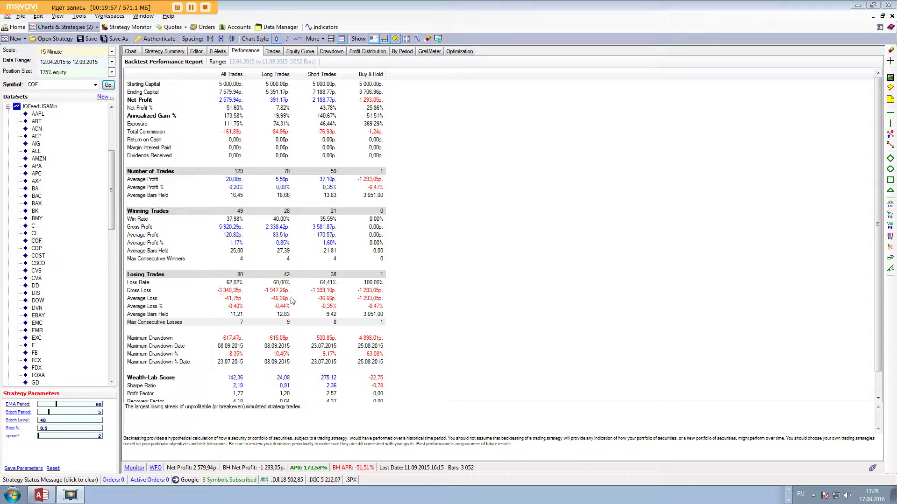
click(241, 327)
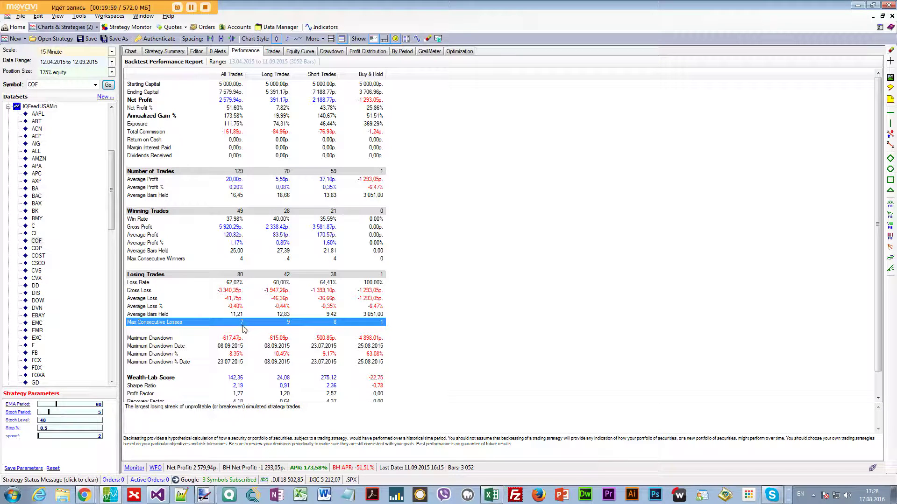
Step: Set the backtest date range to 12.09.2015 through 03.11.2015 and run it
click(112, 62)
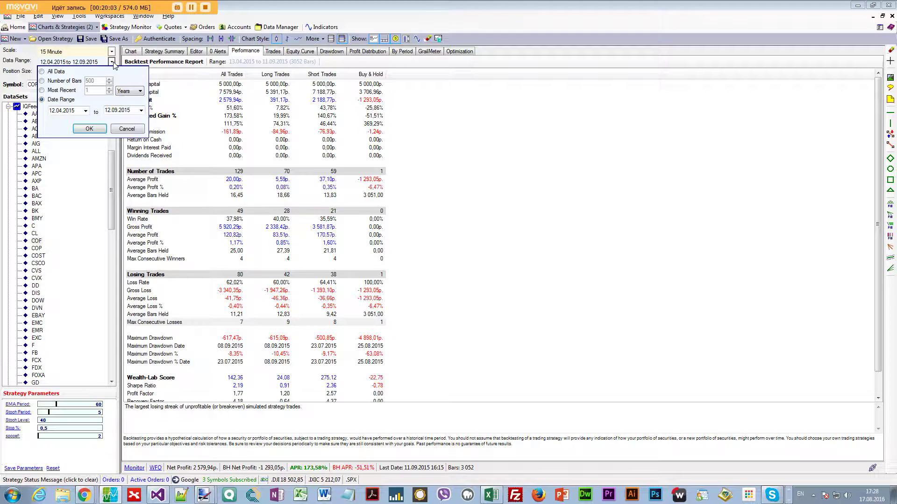
click(111, 116)
text(03)
click(52, 111)
text(2.09)
click(87, 129)
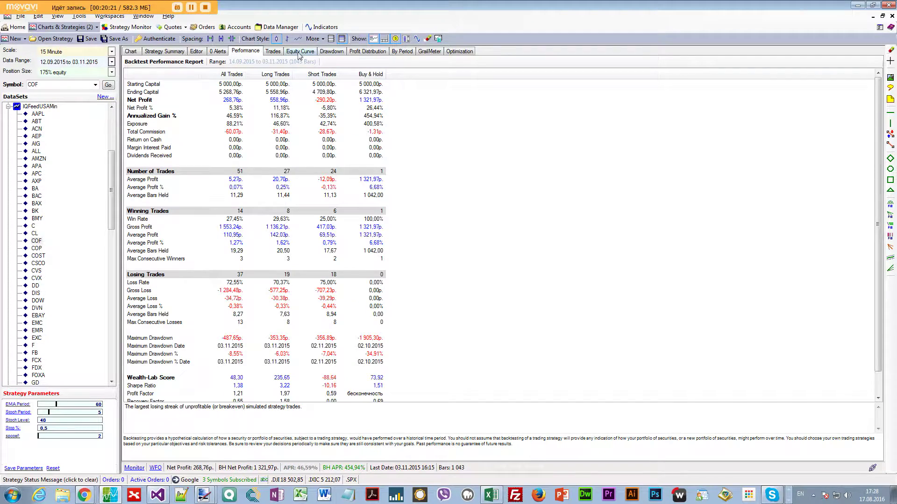
Step: Go through the trade list row by row and count the consecutive losing trades that follow the profitable 22.10.2015 entry
click(275, 55)
scroll(327, 262, down, 2)
click(288, 279)
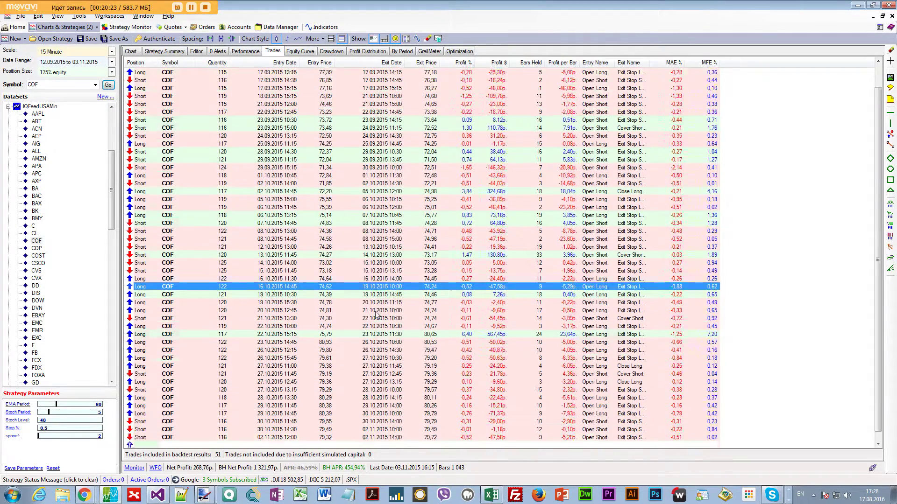
click(287, 342)
key(Down)
key(Down)
key(Down)
key(Down)
key(Down)
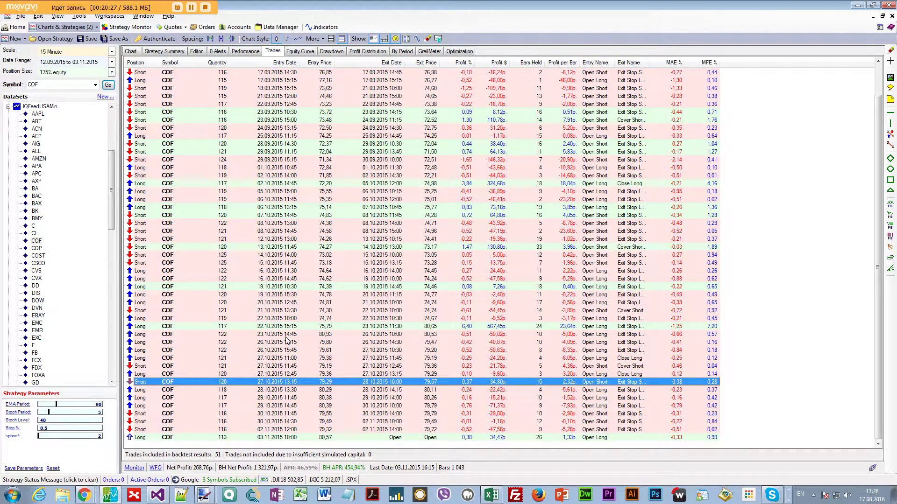
key(Down)
key(Down)
key(Down)
key(Down)
key(Down)
key(Down)
key(Up)
key(Up)
key(Up)
key(Up)
key(Up)
key(Up)
key(Up)
key(Up)
key(Up)
key(Up)
key(Up)
key(Up)
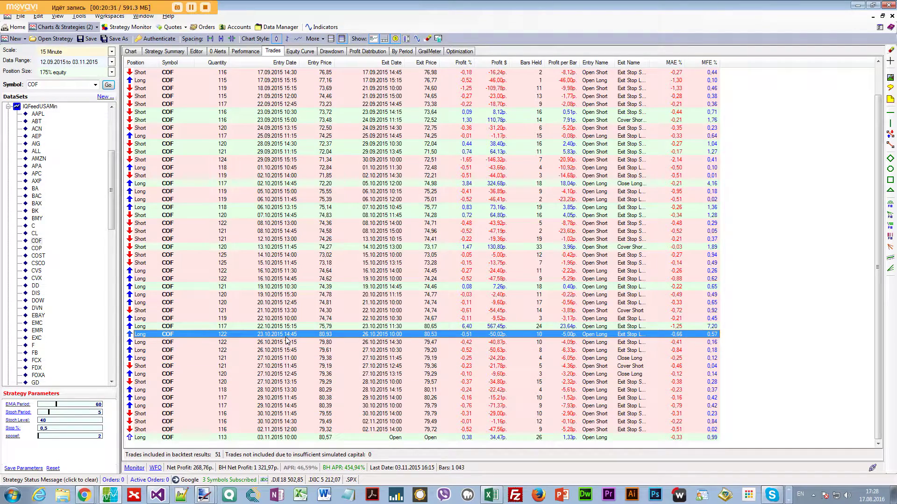
key(Down)
key(Down)
key(Down)
key(Down)
key(Down)
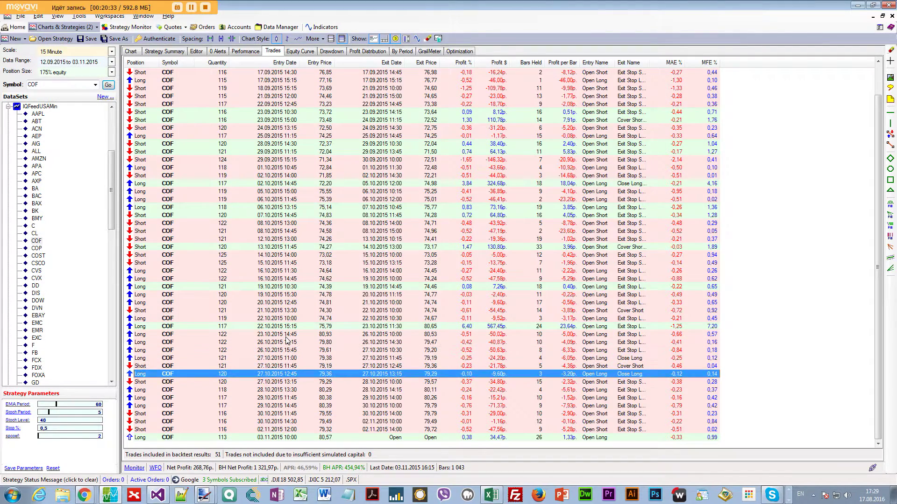
key(Down)
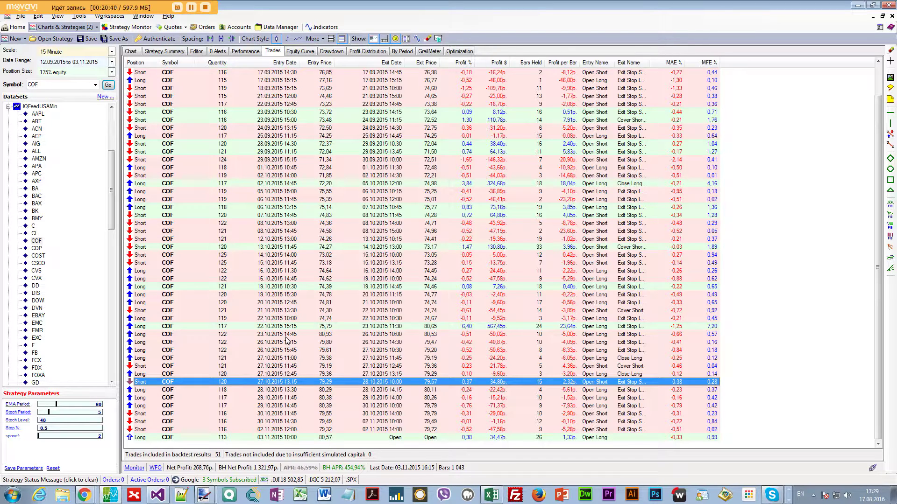
key(Down)
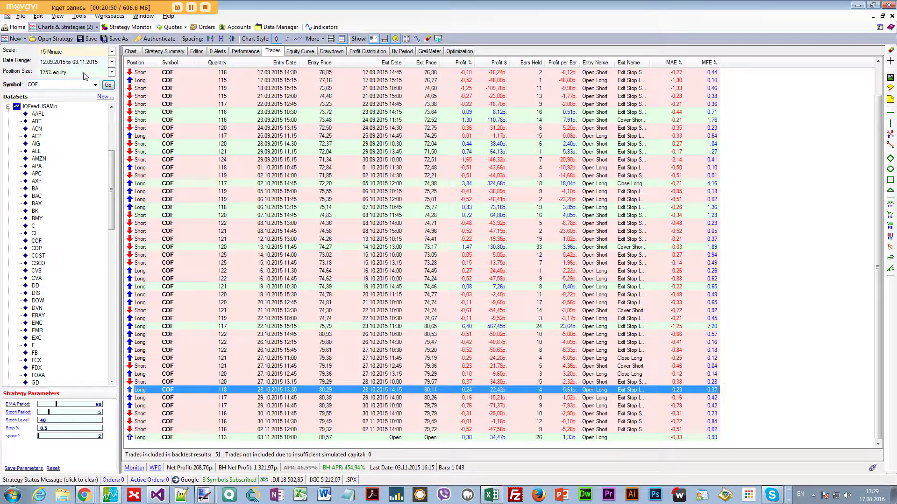
Step: Change the backtest end date to 29.10.2015 and highlight Net Profit in the performance report
click(112, 62)
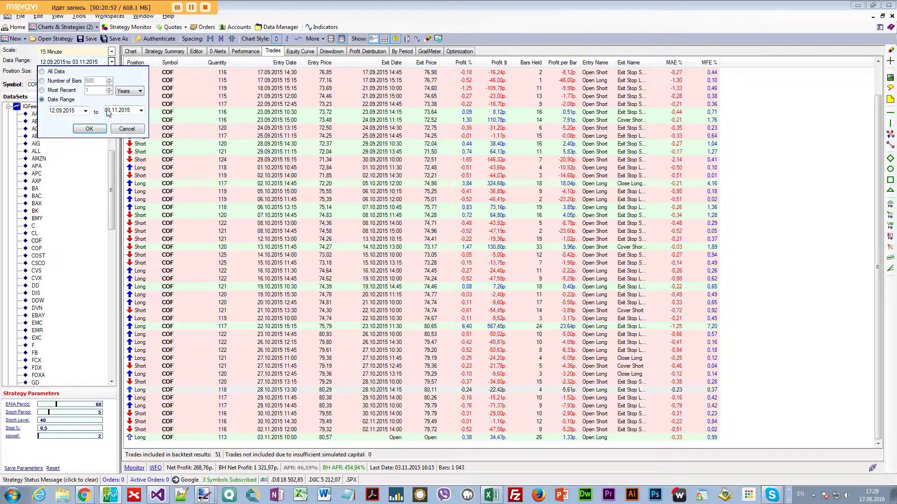
click(108, 111)
text(21)
click(102, 131)
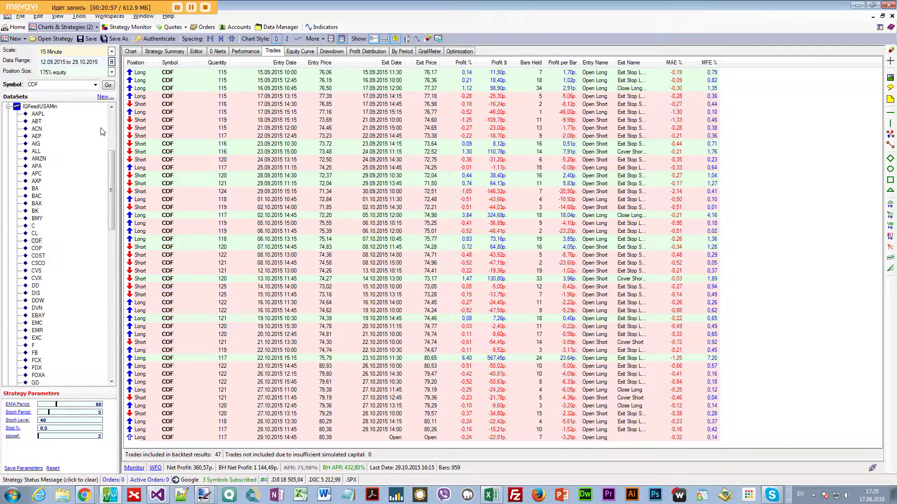
click(244, 53)
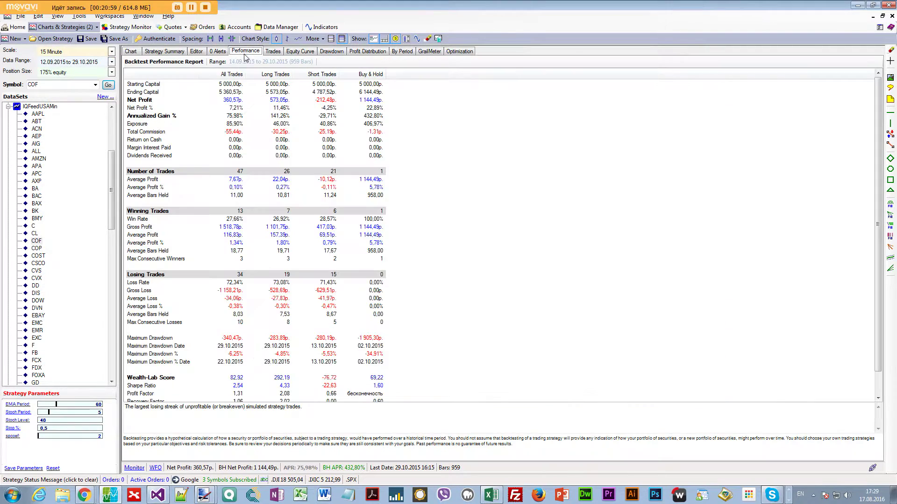
click(237, 100)
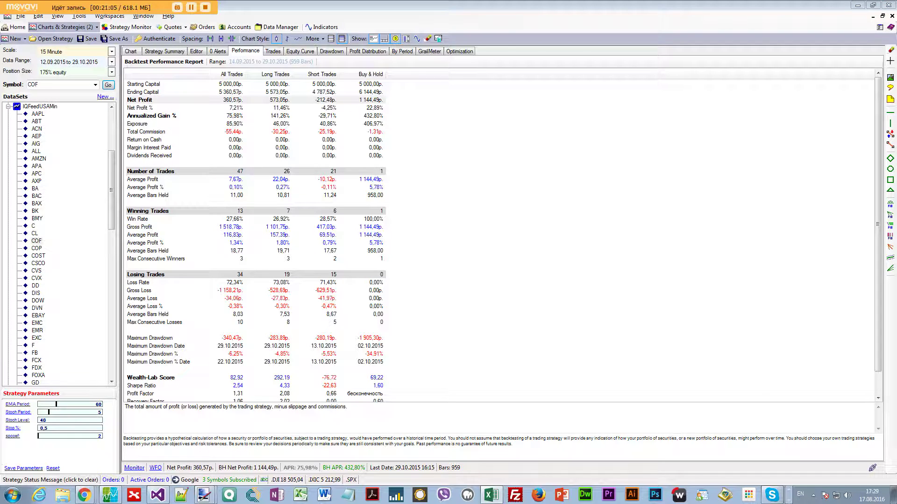
Step: Switch to the Excel workbook and enter 360 as the eq trade value in F8 for the second test period
key(alt+Tab)
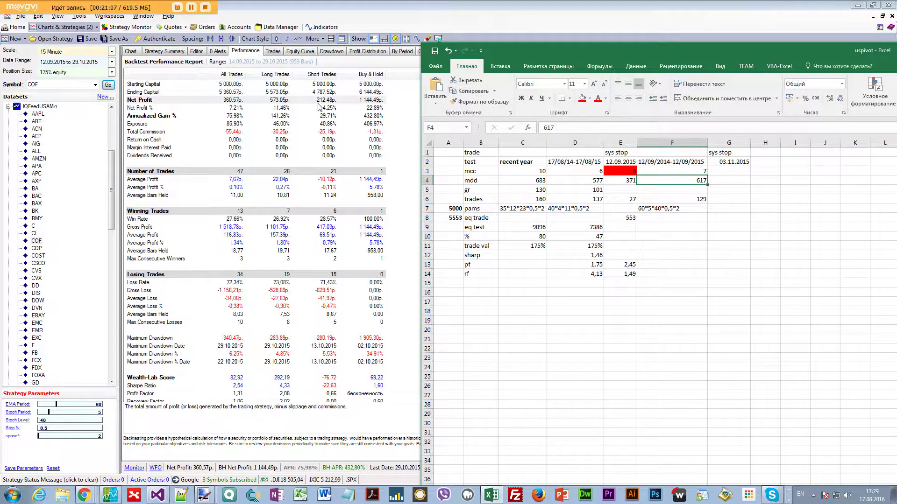
click(688, 284)
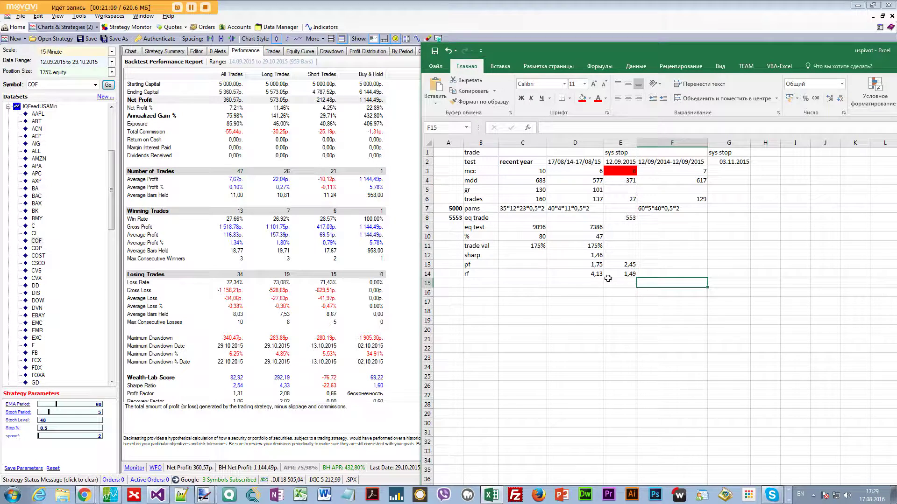
click(652, 216)
text(360)
key(Return)
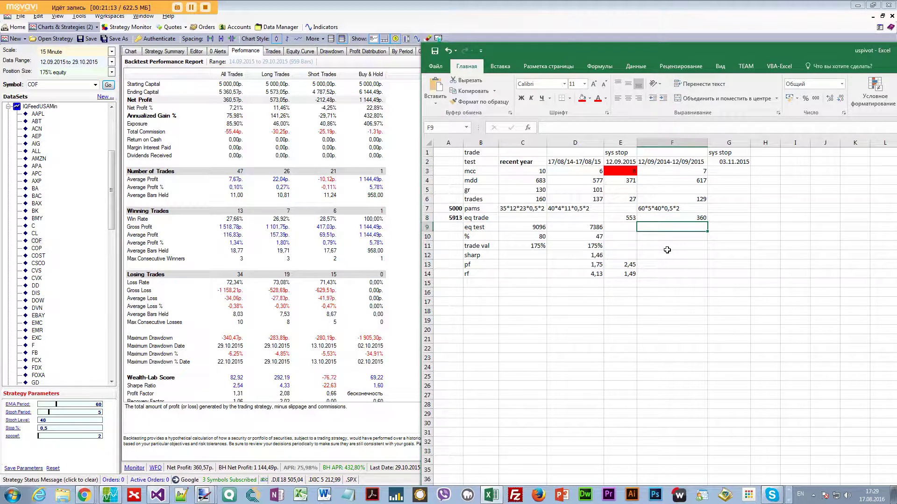
Step: Calculate the total gain in A9 with the formula =A8-A7
click(444, 227)
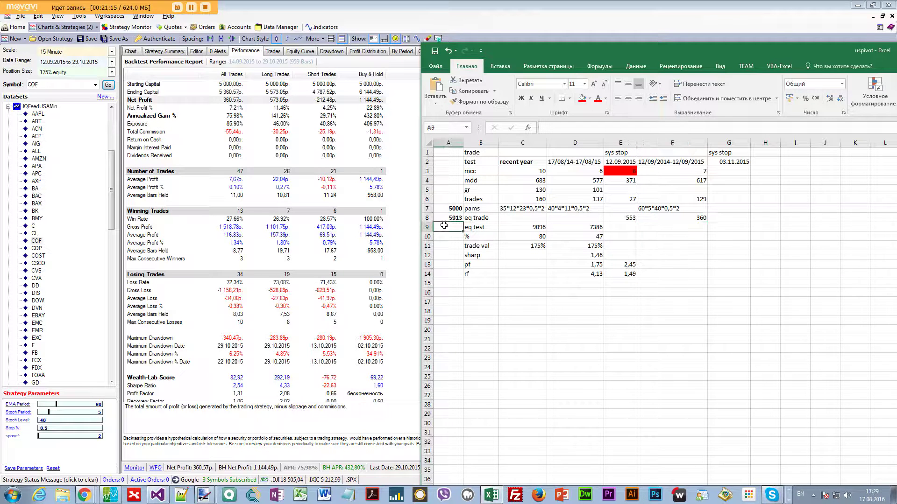
text(=)
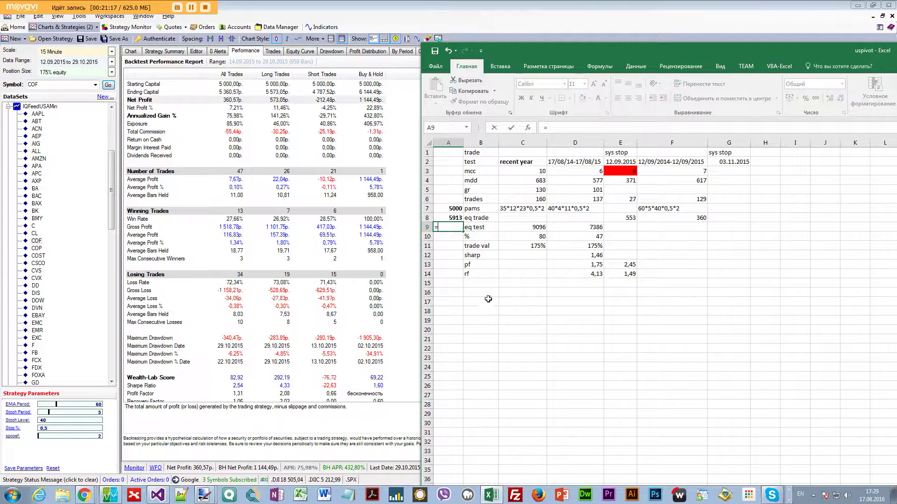
click(452, 218)
text(-)
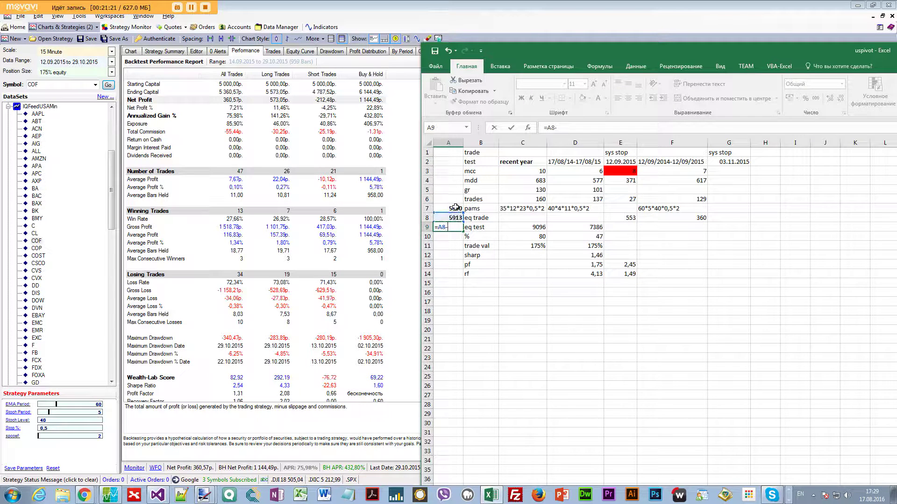
click(455, 208)
key(Return)
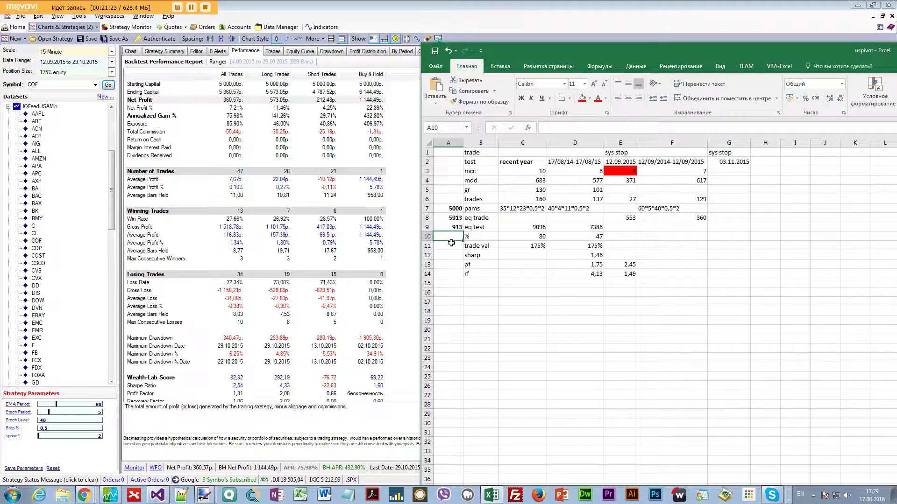
Step: Calculate the percentage gain in A10 with the formula =A9/A7*100 and make it bold
text(=)
click(451, 228)
text(/)
click(458, 210)
text(*100)
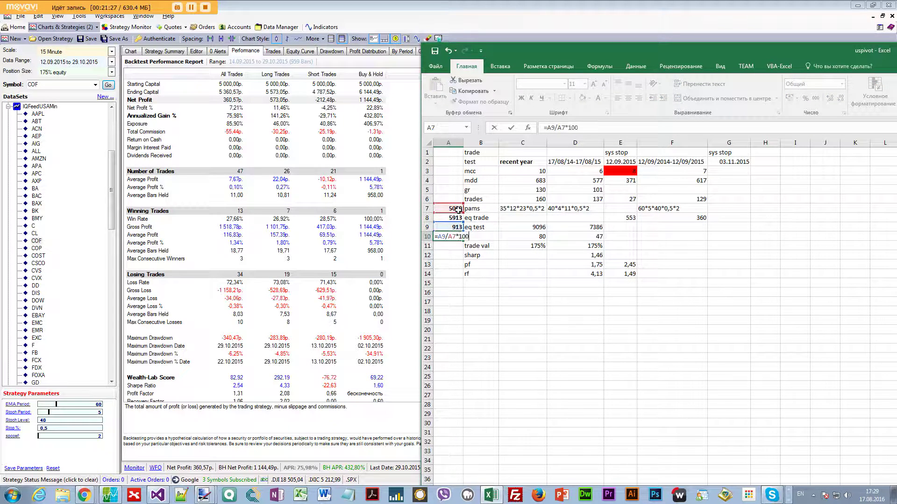
key(Return)
key(Up)
key(ctrl+b)
key(Up)
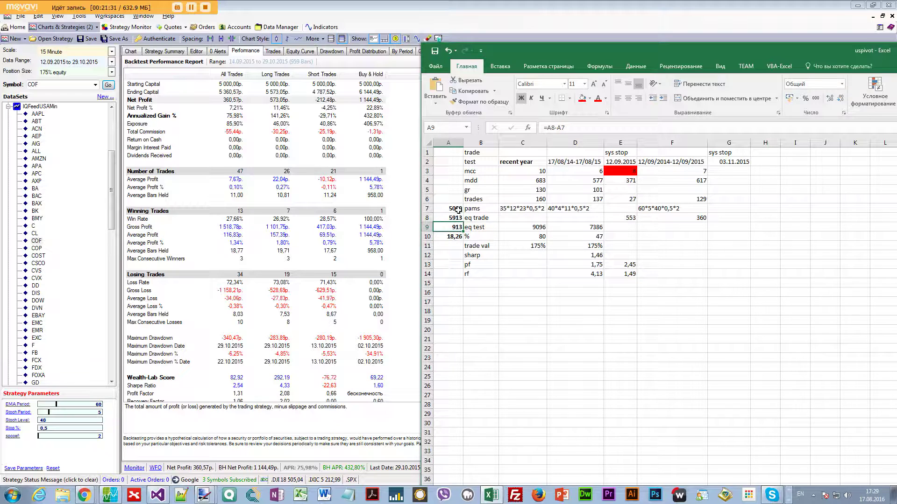
key(Down)
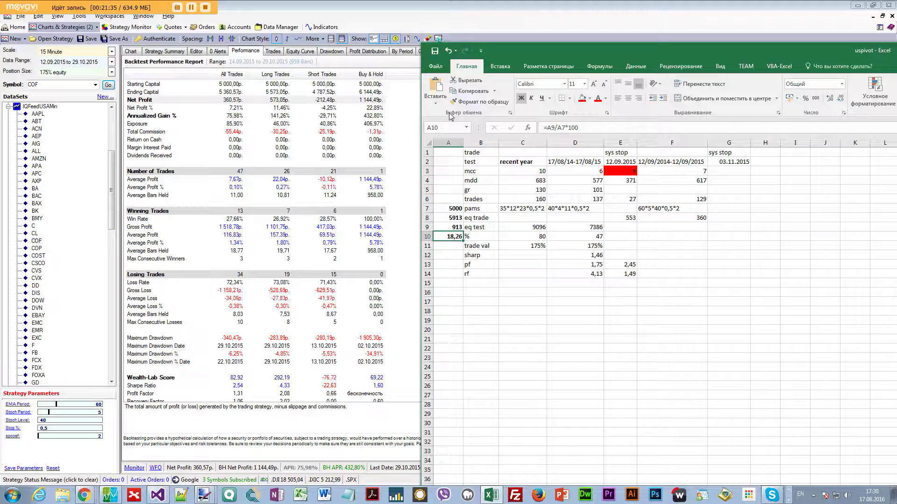
drag(451, 210, 451, 234)
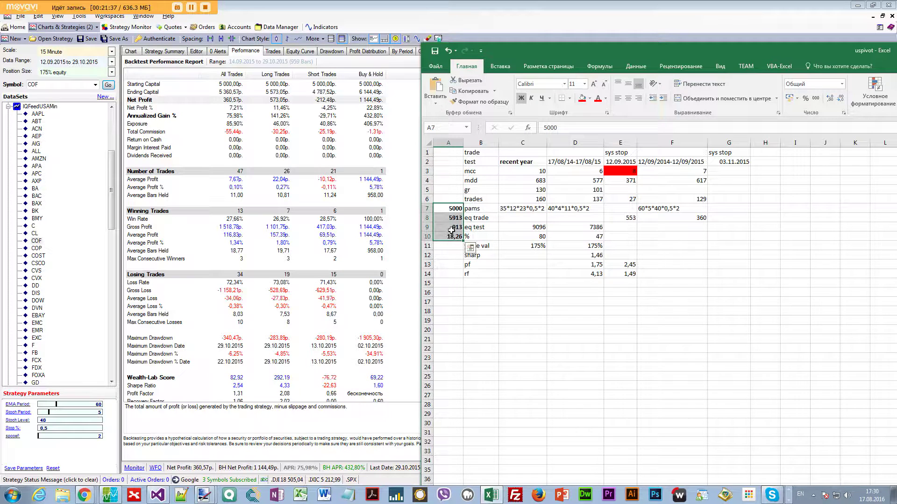
click(589, 98)
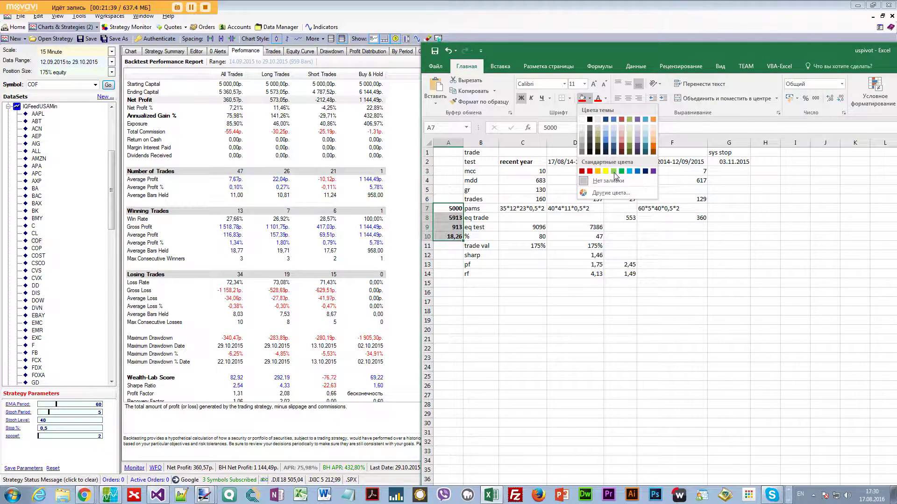
key(Escape)
click(498, 228)
Step: Fill cells A7:A10 with the standard light green colour
drag(451, 209, 451, 236)
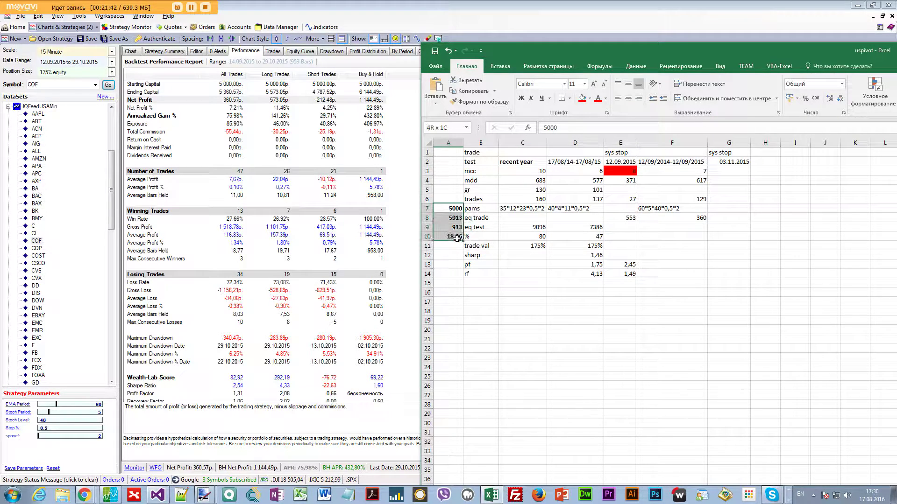
click(589, 99)
click(613, 172)
click(522, 292)
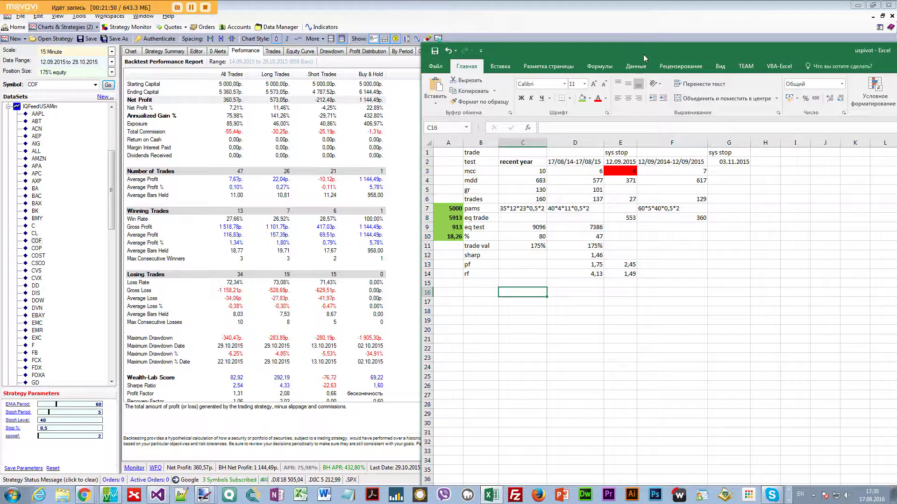
Step: Return to Wealth-Lab and check the drawdown curve and performance report for 12.09.2015 to 29.10.2015
key(alt+Tab)
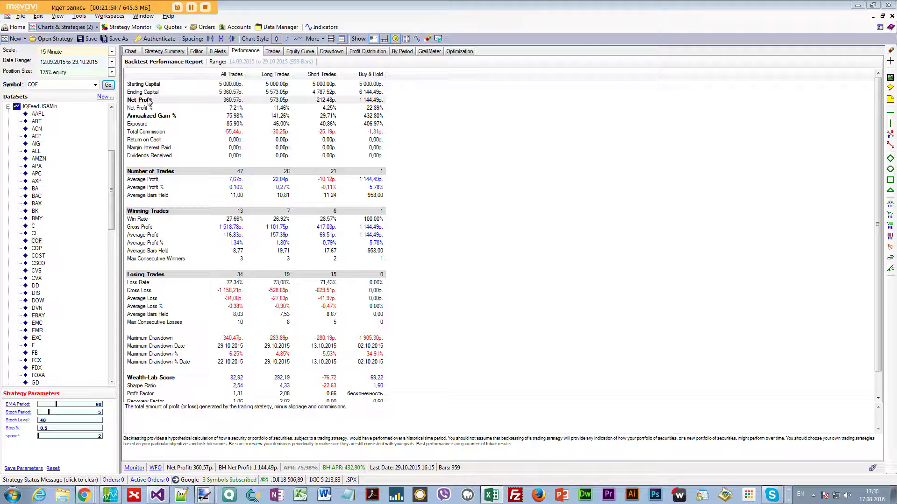
click(331, 55)
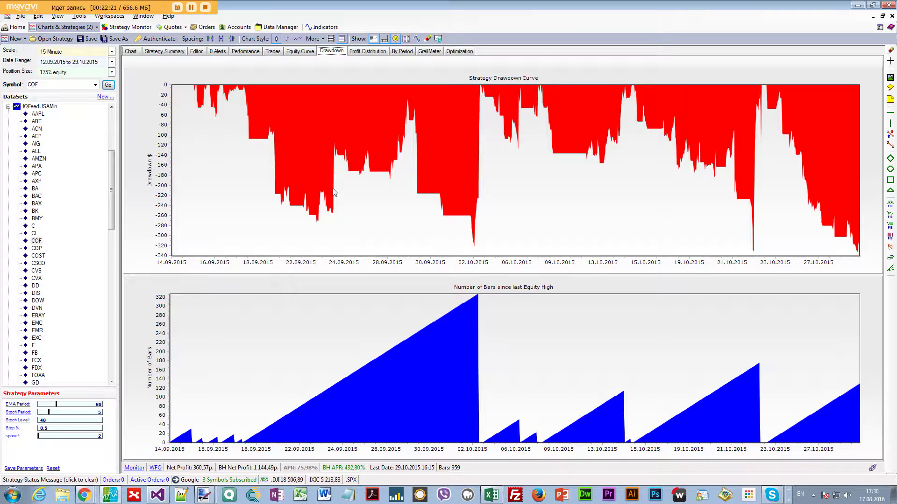
click(246, 52)
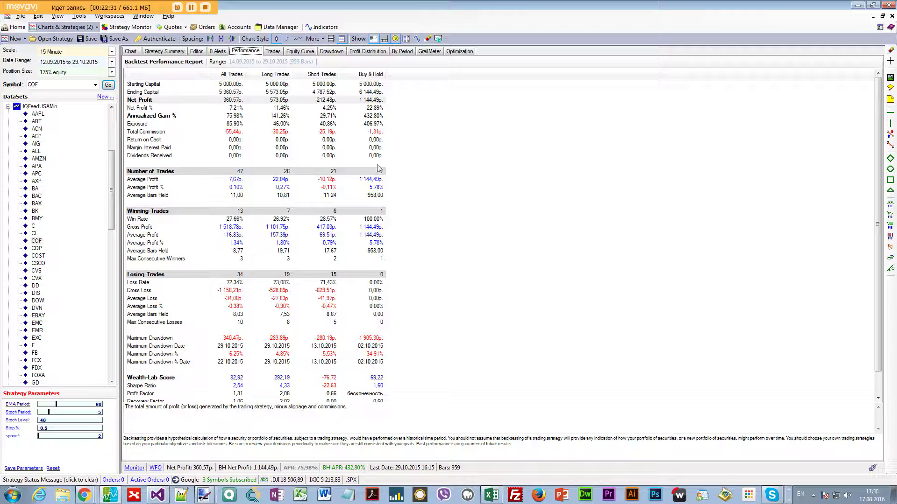
Step: Begin a Genetic optimization of the strategy parameters using the GrailMeter Scorecard With Trades 50 Limit
click(456, 52)
click(149, 61)
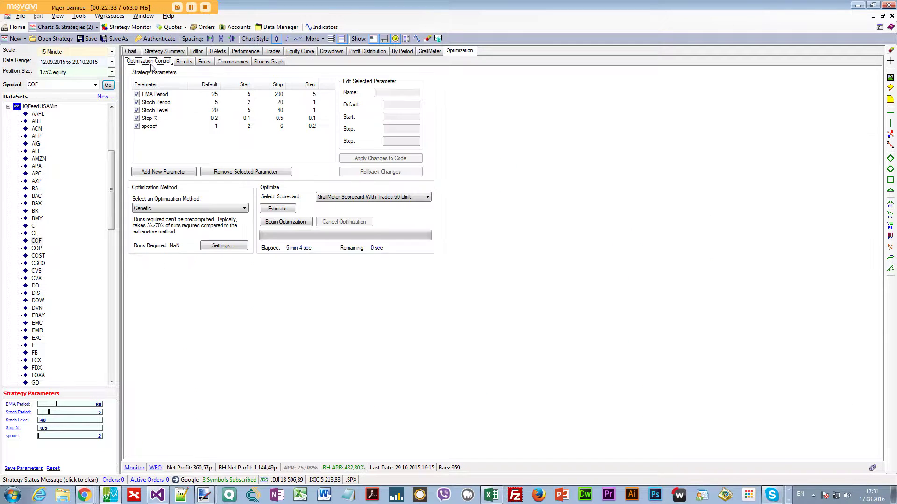
click(293, 223)
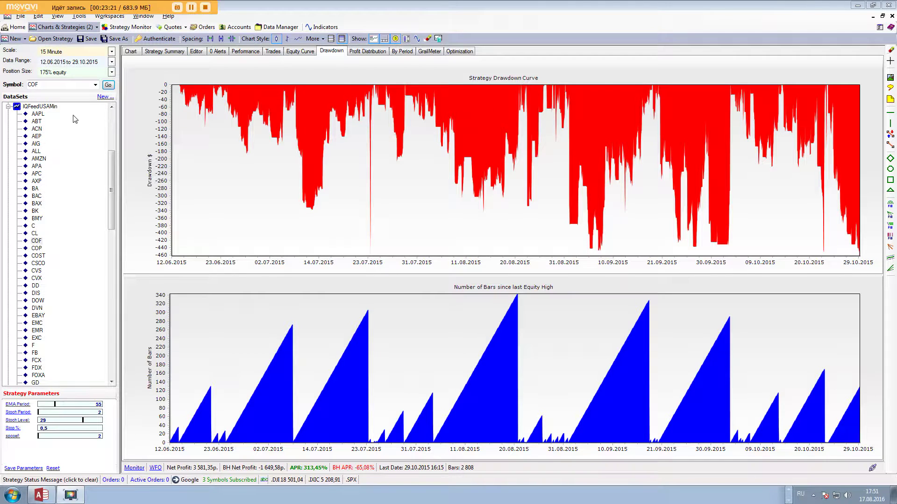
Step: Review the equity curve, drawdown curve and performance report of the re-optimized COF backtests ending 29.10.2015
click(298, 52)
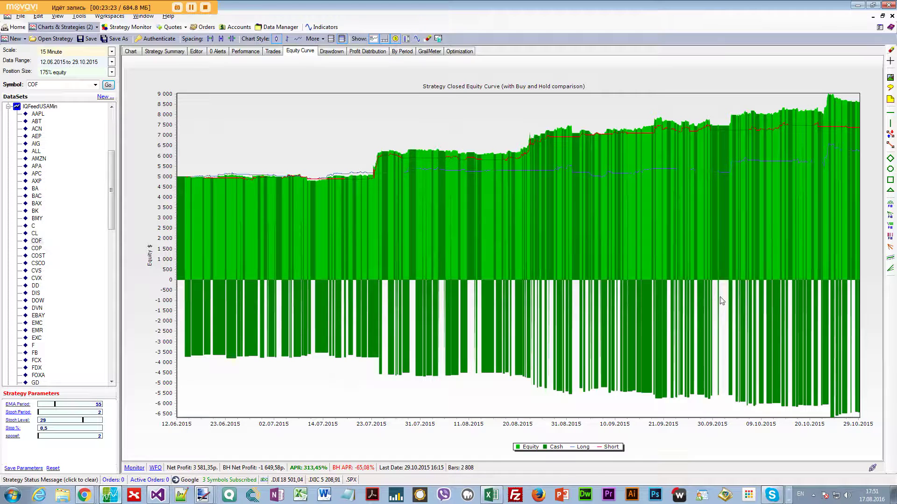
click(333, 53)
click(246, 51)
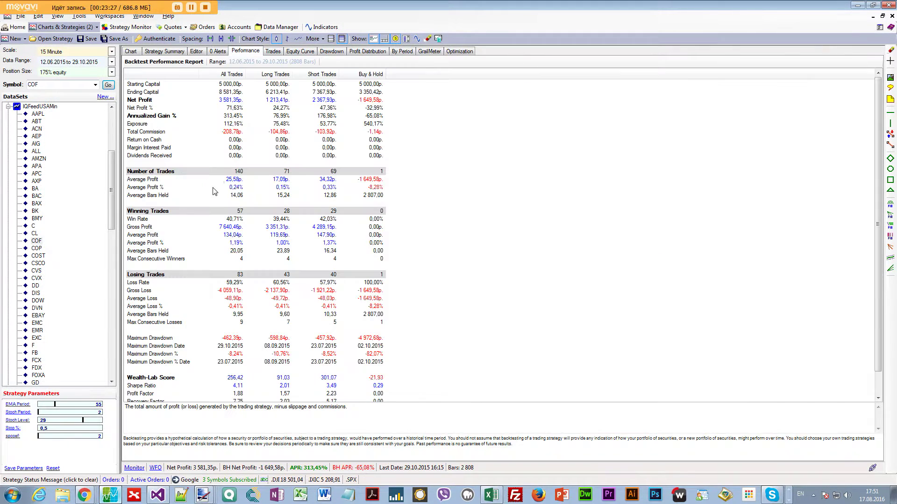
click(339, 52)
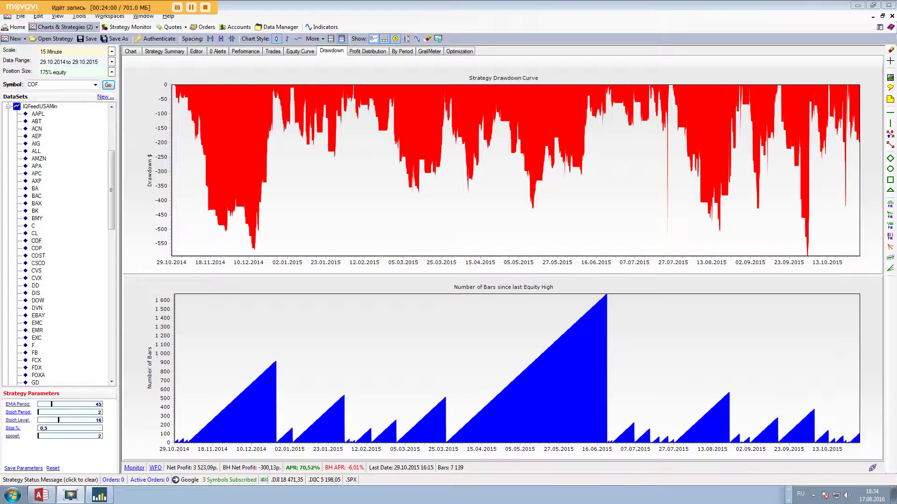
click(245, 51)
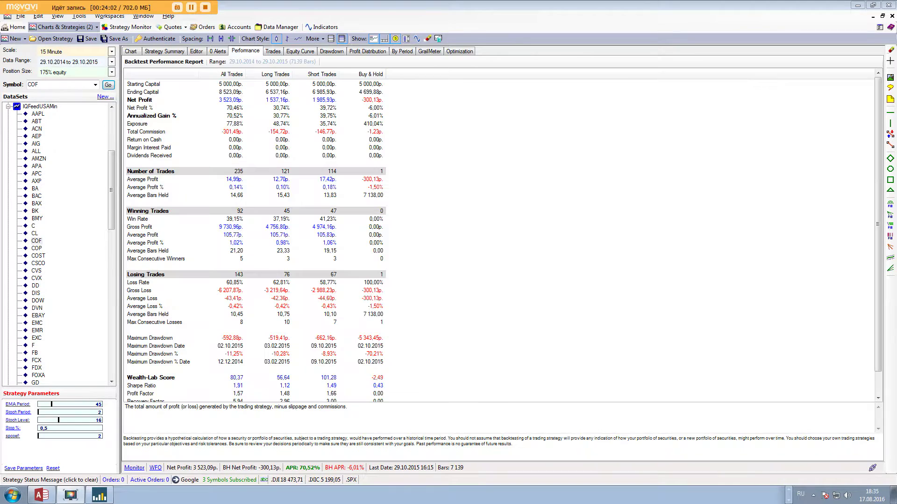
Step: Check the equity and drawdown curves, then rerun the COF backtest with the end date extended to 29.12.2015
click(295, 53)
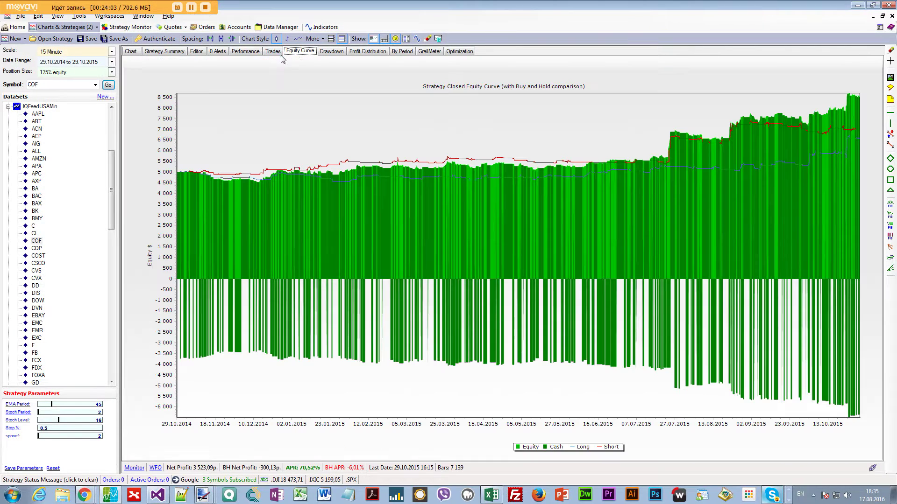
click(331, 51)
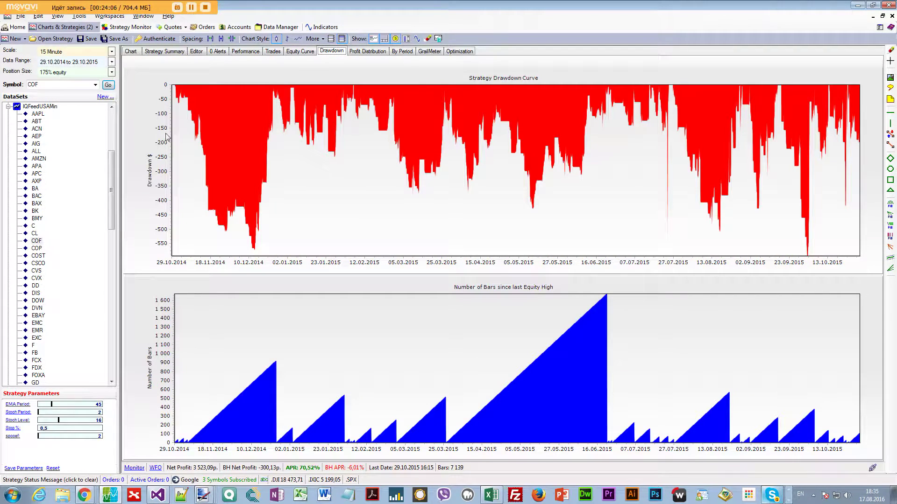
click(112, 62)
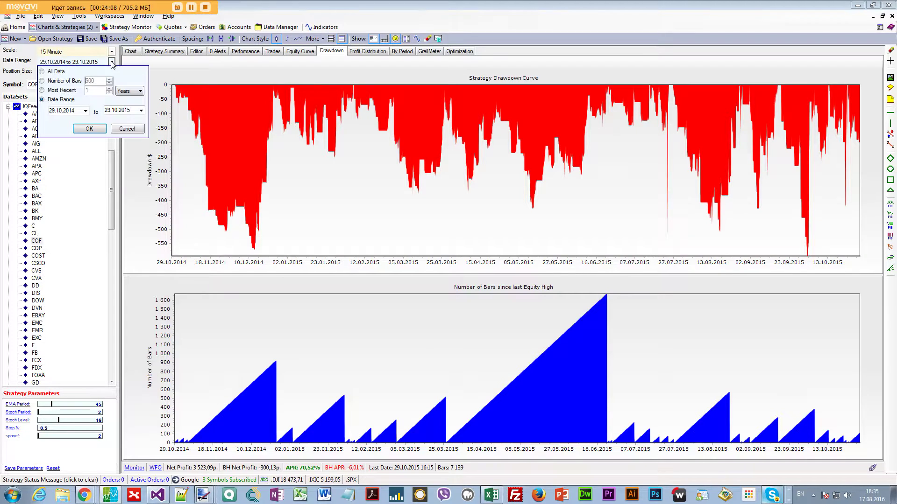
click(114, 111)
click(96, 130)
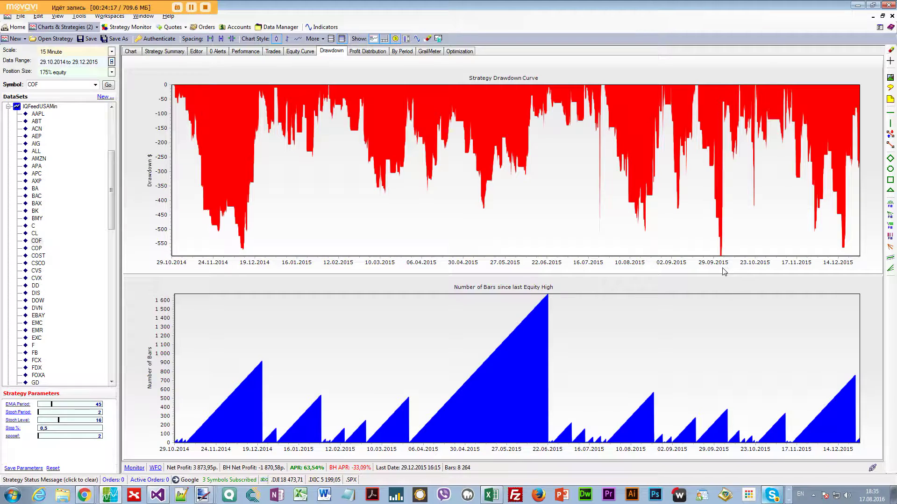
Step: Extend the backtest's end date to 17.08.2016 and enlarge the drawdown curve from the start to January 2016
click(112, 63)
click(108, 110)
text(02.12.2016)
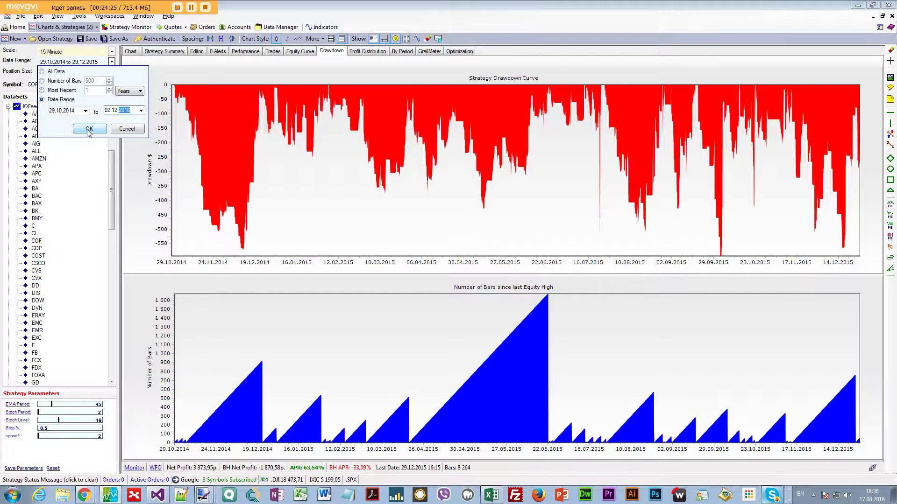
click(112, 116)
text(01)
click(111, 115)
text(17)
click(89, 128)
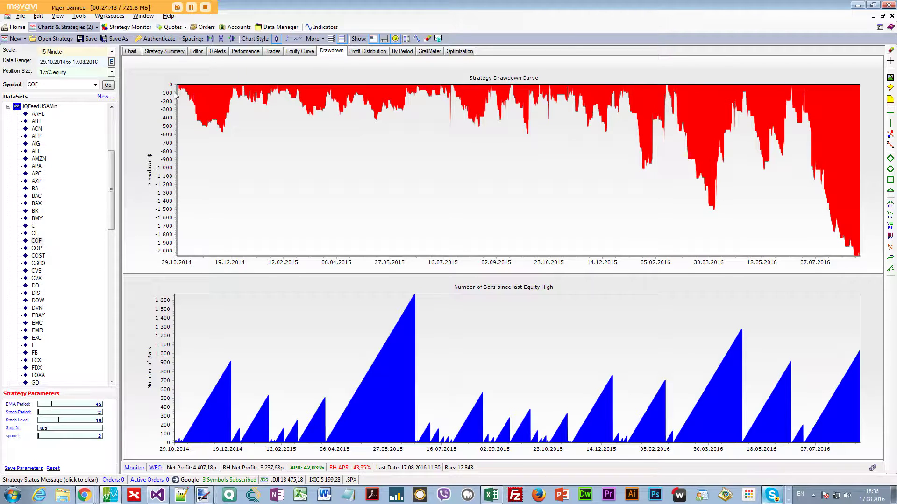
drag(178, 86, 642, 137)
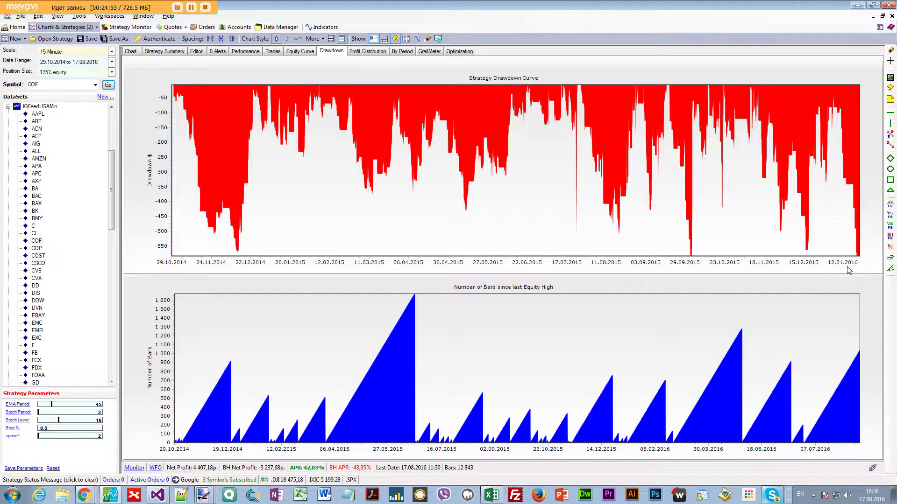
Step: Shorten the backtest's data range to end on 20.01.2016 for a drawdown check
click(111, 62)
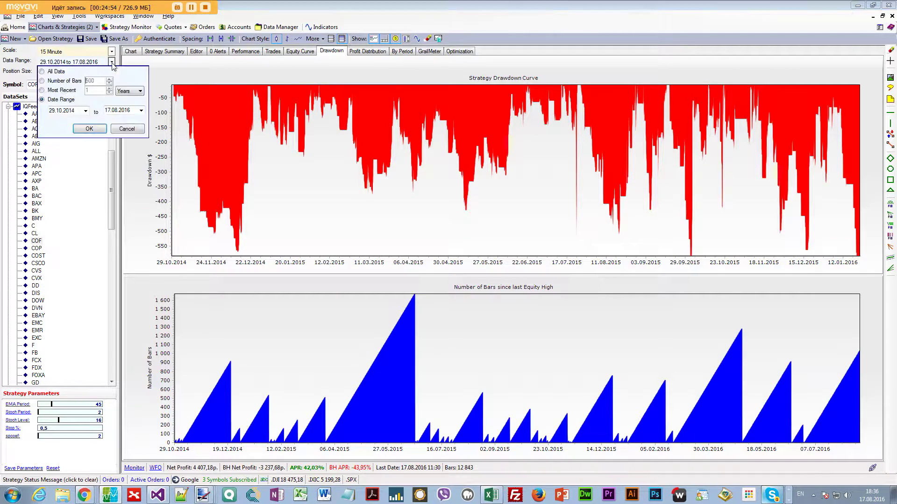
click(108, 112)
text(20)
click(93, 130)
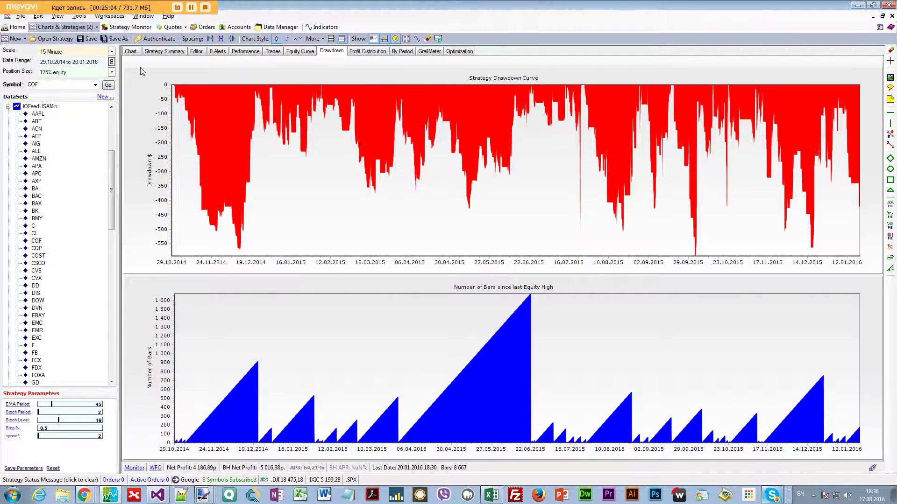
Step: Try 30.01.2016 and 28.01.2016 as backtest end dates to compare the drawdown curves
click(111, 62)
click(107, 110)
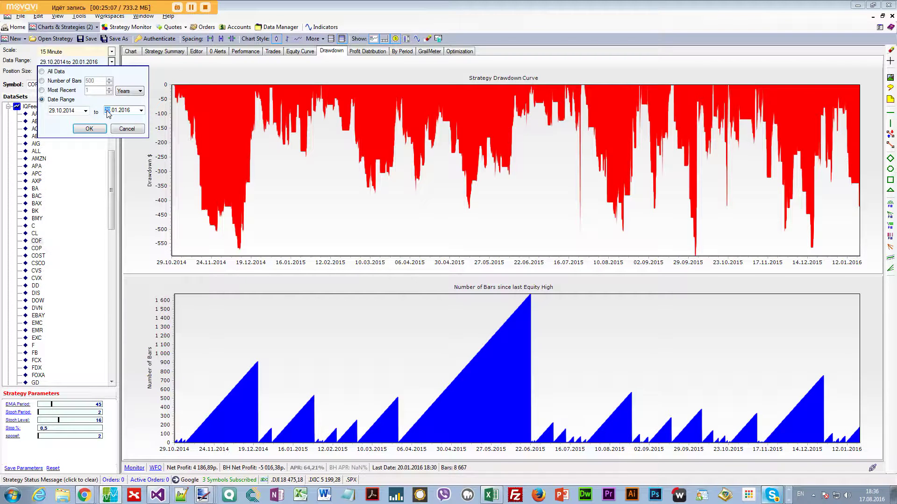
text(30)
click(90, 129)
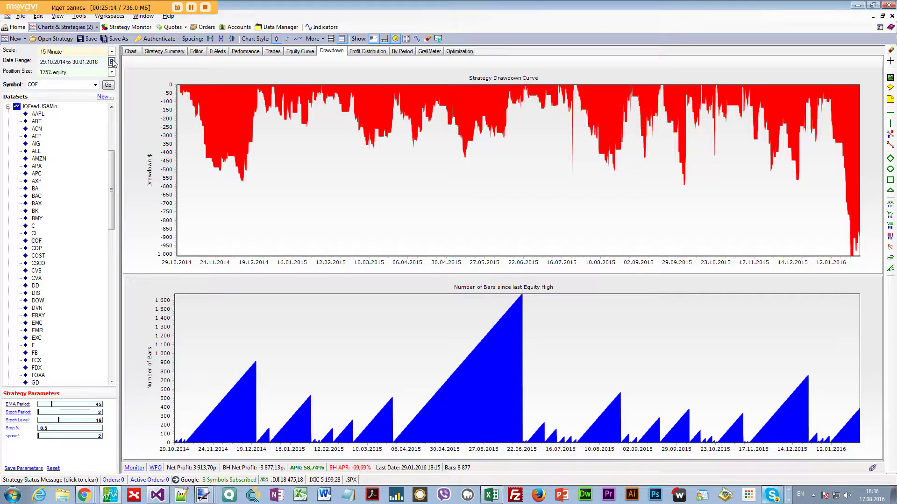
click(111, 62)
click(111, 113)
text(28)
click(89, 129)
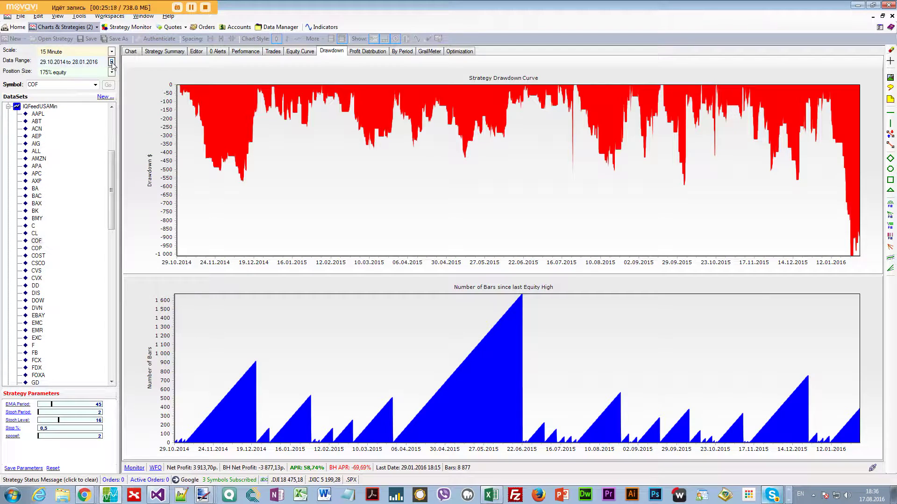
Step: Set the backtest's data range to 29.10.2015 to 25.01.2016
click(112, 62)
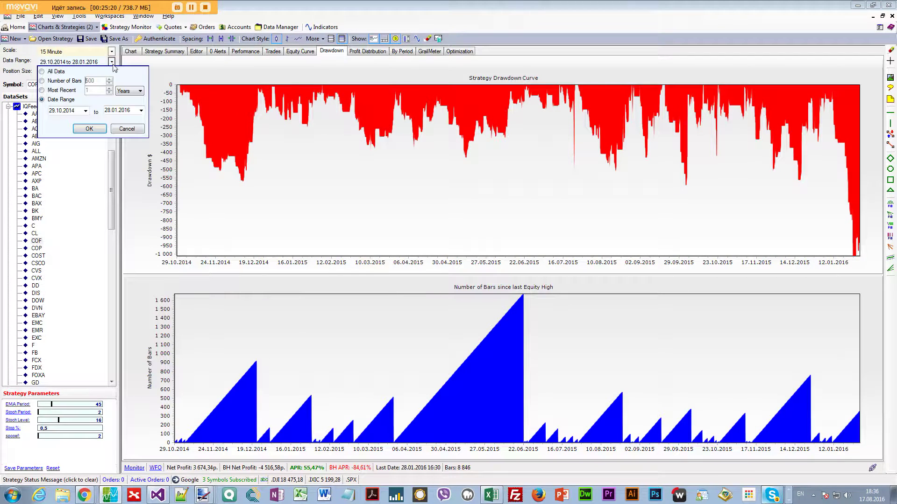
click(108, 110)
text(25)
click(101, 131)
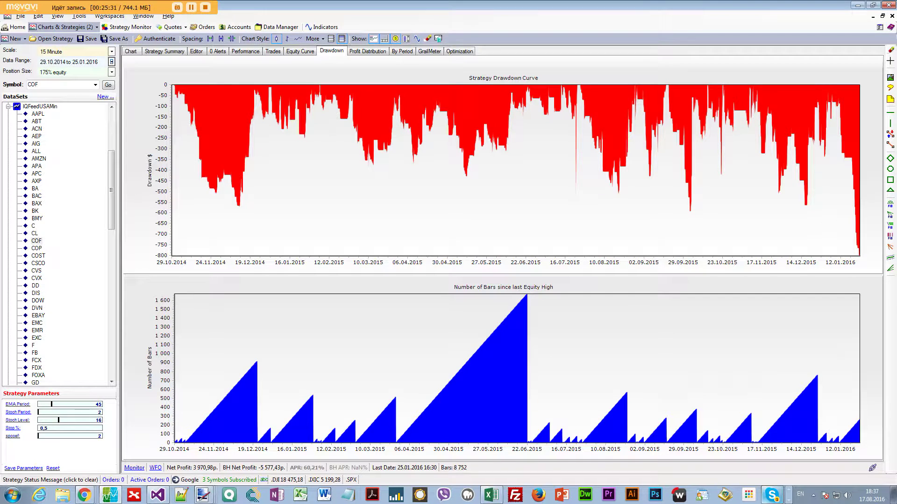
click(112, 62)
click(52, 112)
click(71, 114)
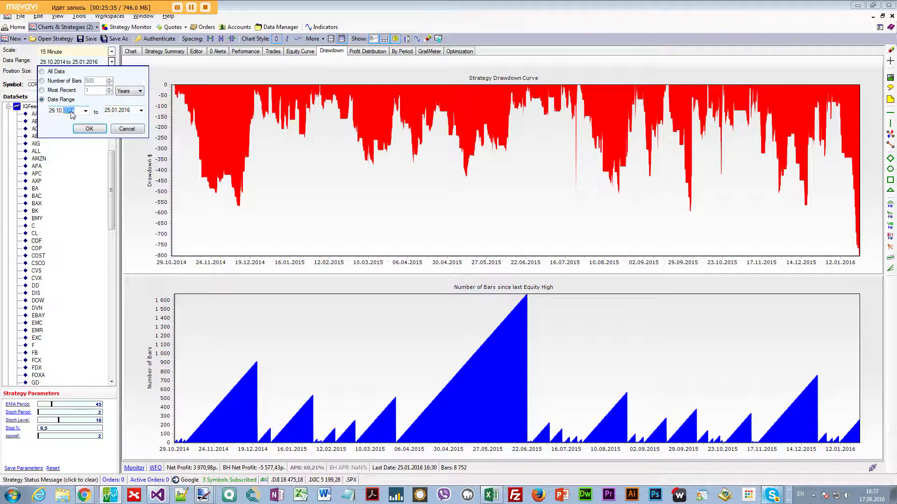
text(2015)
click(89, 129)
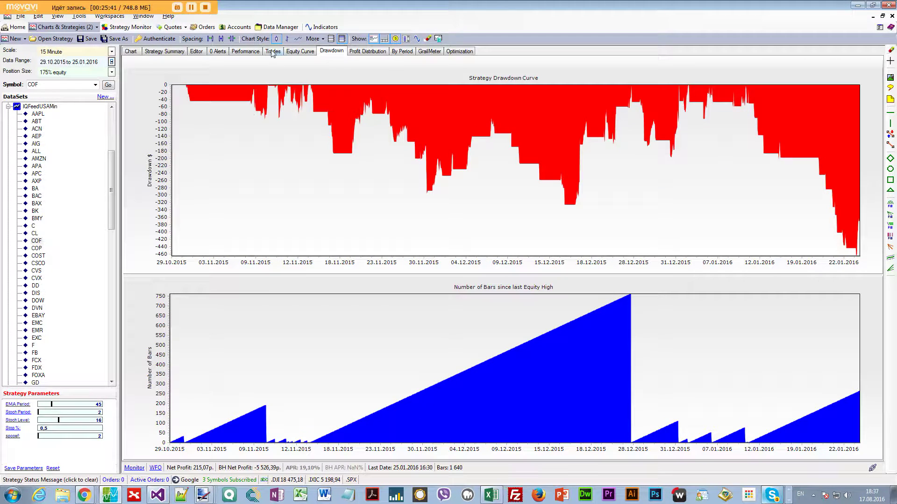
Step: Check the maximum consecutive losses in the performance report and trace the losing streak in the trades list from 12.01.2016 onward
click(247, 53)
click(227, 322)
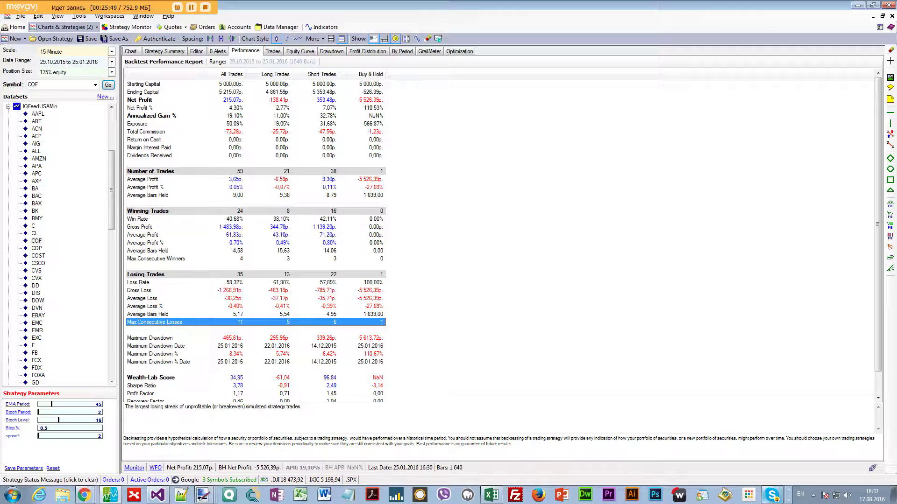
click(275, 53)
click(279, 154)
scroll(307, 183, down, 4)
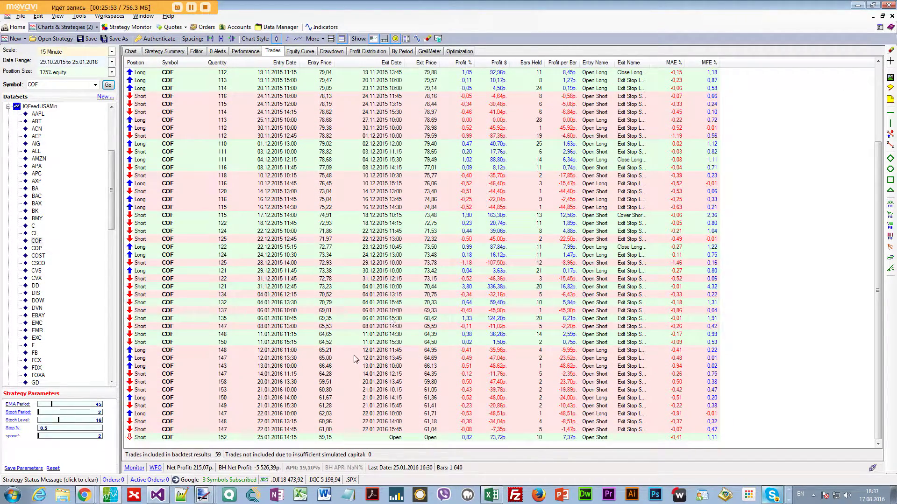
click(342, 350)
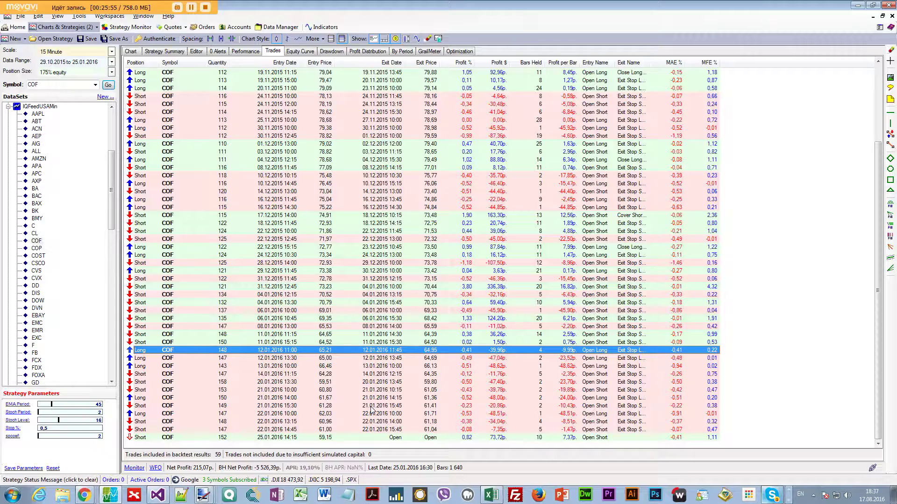
key(Down)
key(Down)
key(Down)
key(Down)
key(Down)
key(Down)
key(Down)
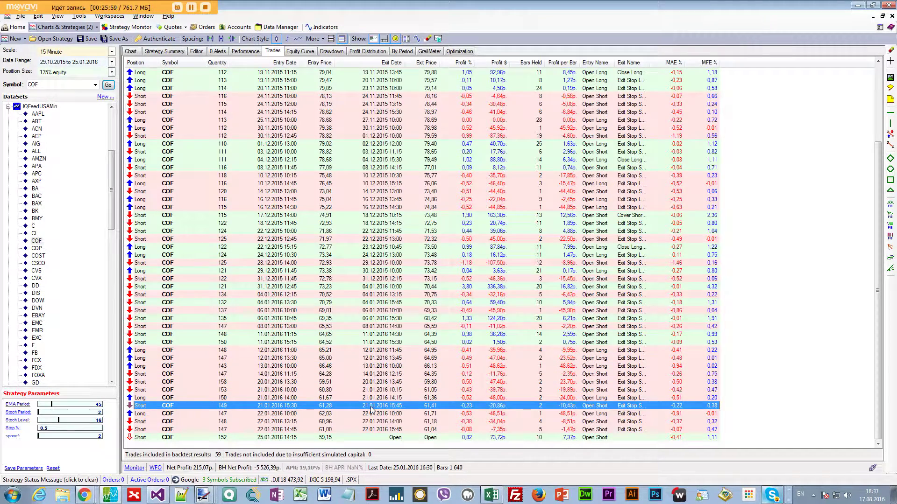
key(Down)
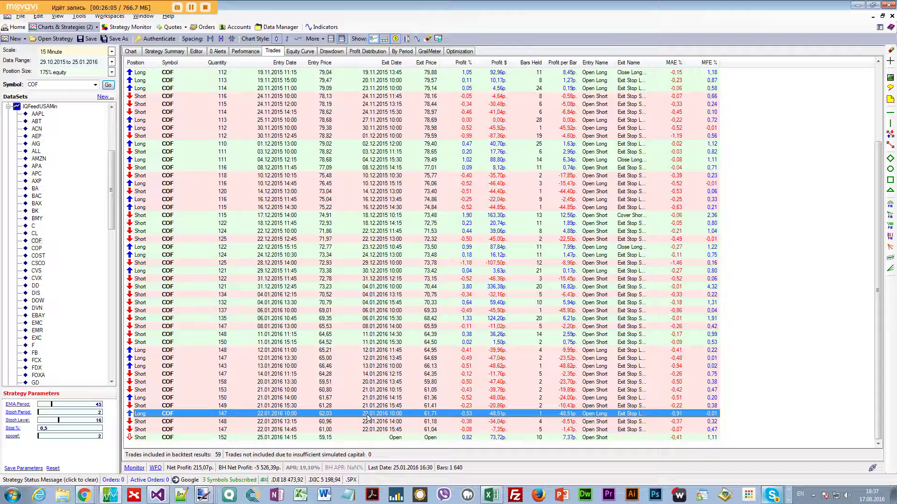
Step: Set the backtest's end date to 22.01.2016 and review the resulting equity curve and net profit in the performance report
click(112, 62)
click(107, 111)
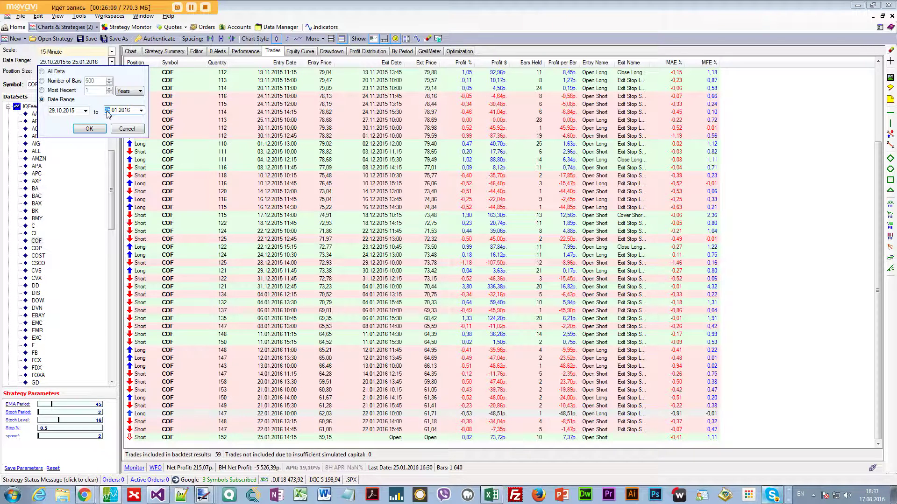
text(22)
click(89, 128)
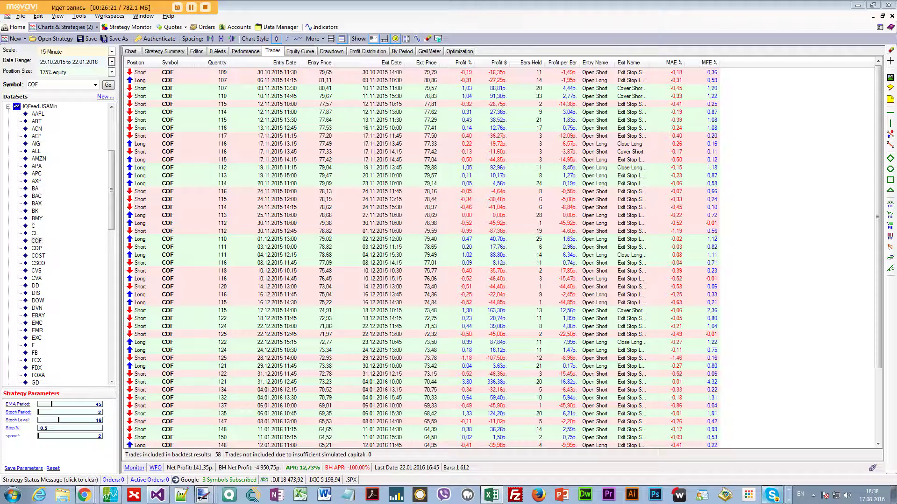
click(293, 52)
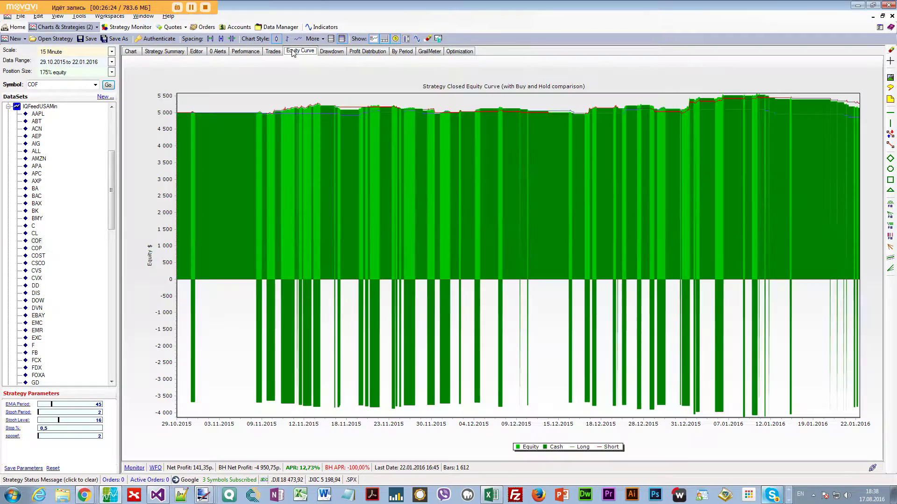
click(246, 52)
click(224, 101)
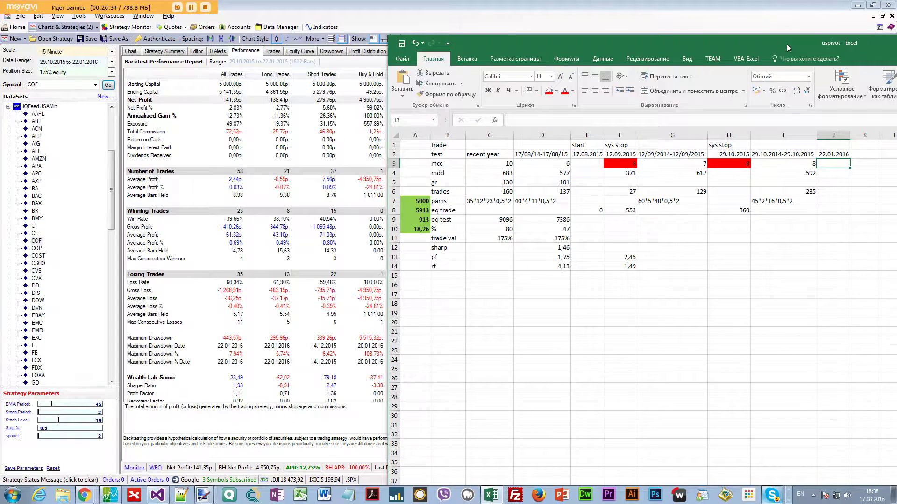
Step: In the uspivot workbook in Excel, enter 141 as the eq trade value in J8 for 22.01.2016
click(505, 212)
click(783, 211)
click(827, 210)
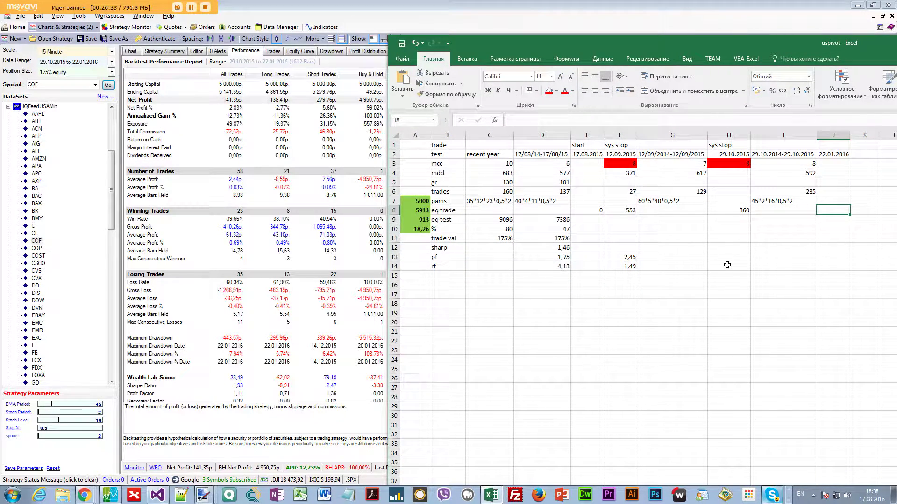
text(141)
key(Return)
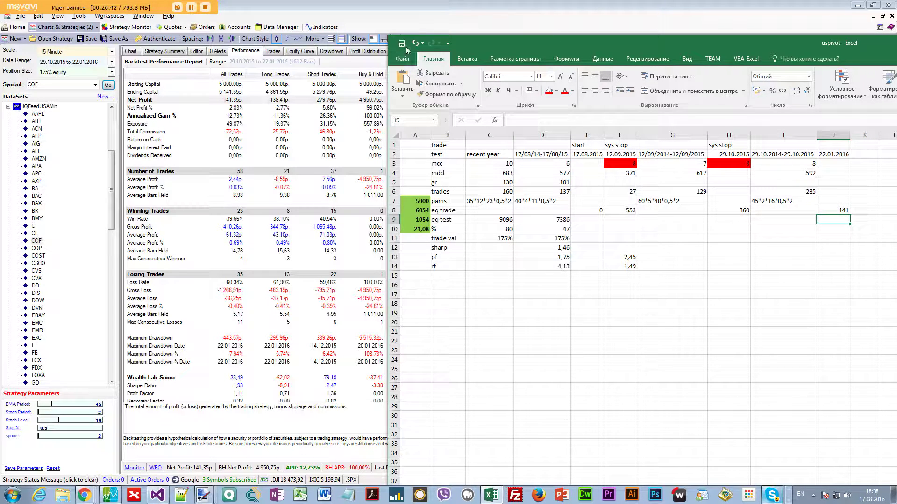
click(842, 211)
key(Down)
key(Down)
drag(836, 202, 841, 211)
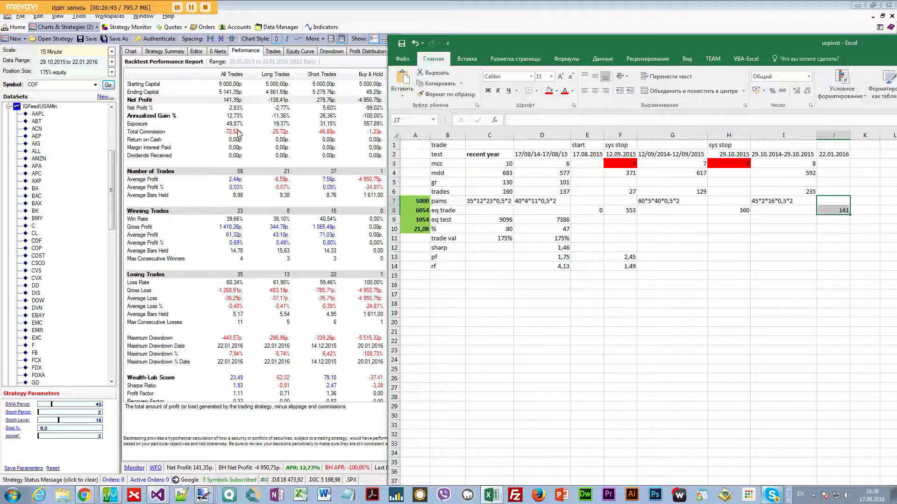
click(718, 224)
click(823, 211)
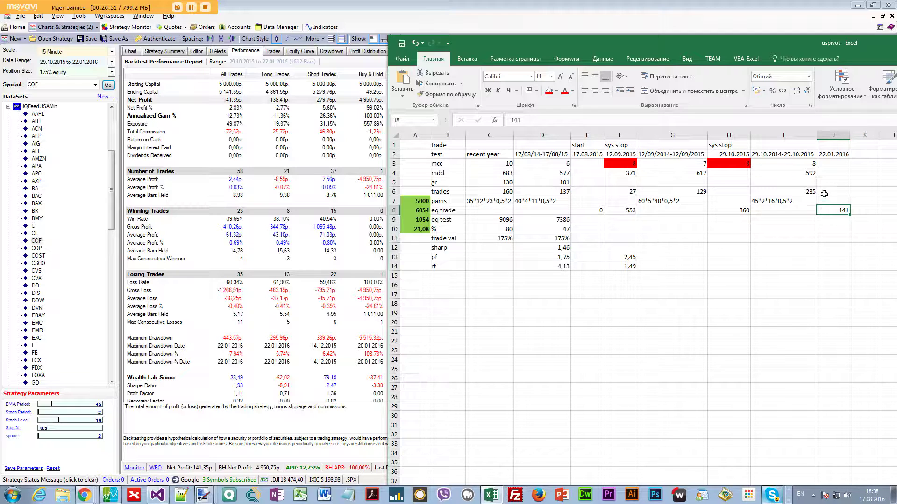
Step: Enter 9 as the mcc value in J3 and fill the cell red
click(831, 162)
text(9)
key(Return)
click(831, 162)
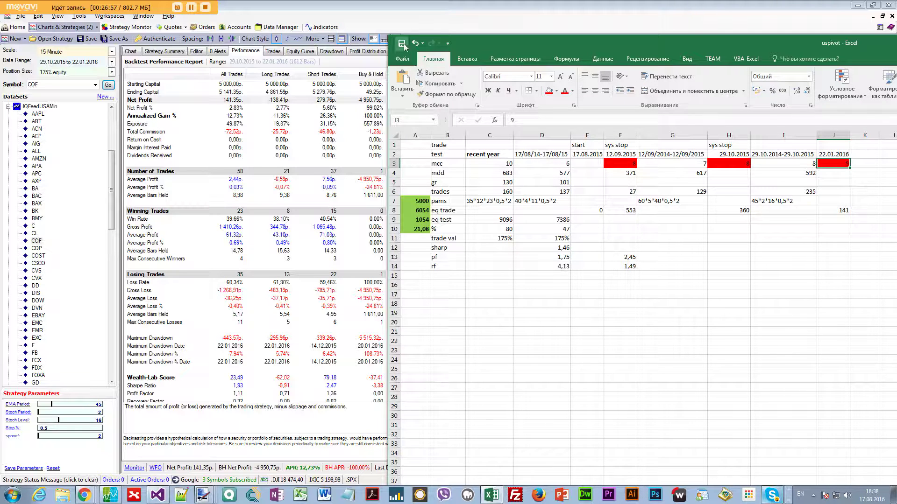
drag(483, 40, 471, 58)
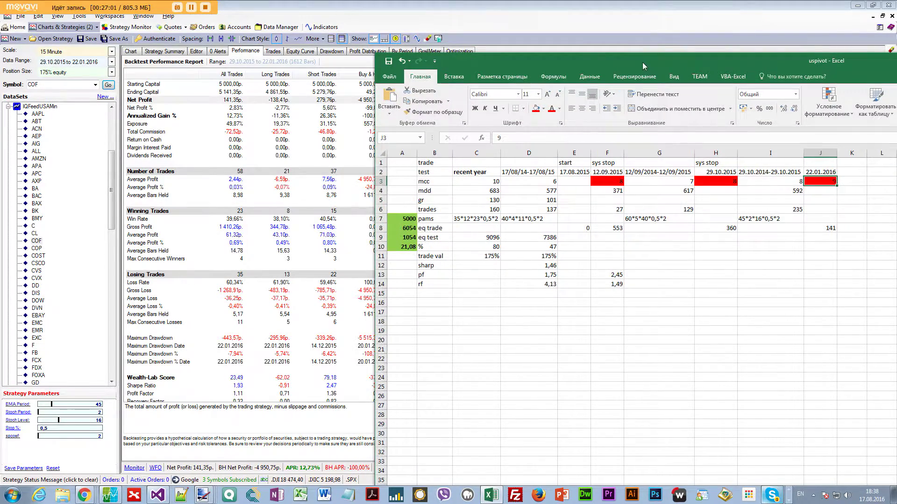
key(super+Down)
Step: Return to Wealth-Lab, check the drawdown curve and set the data range to 22.01.2015 to 22.01.2016
click(331, 51)
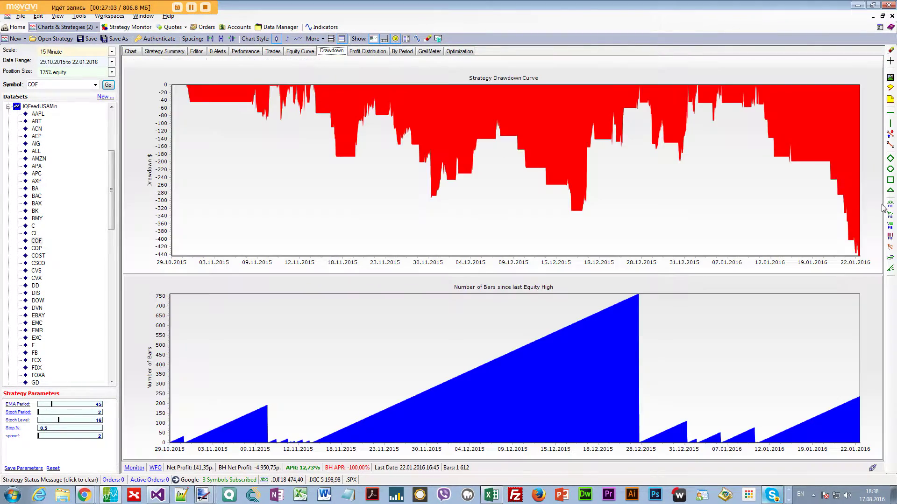
click(112, 63)
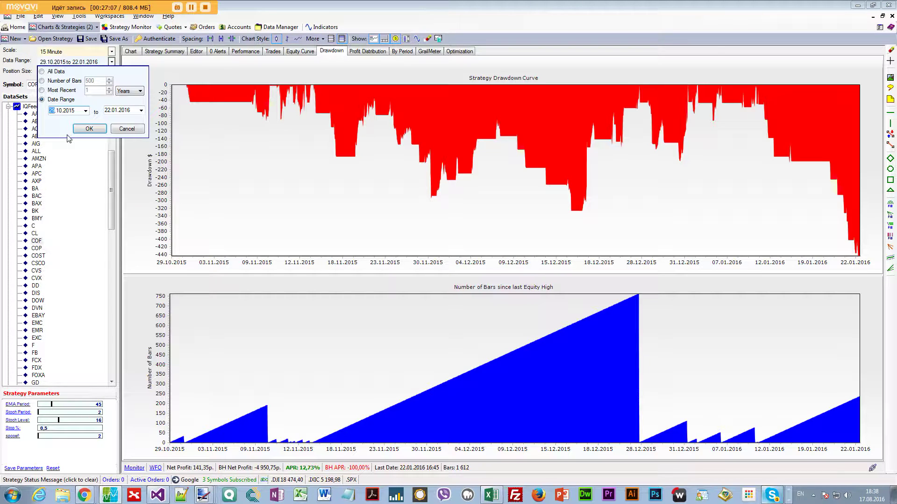
key(Right)
text(01)
click(103, 129)
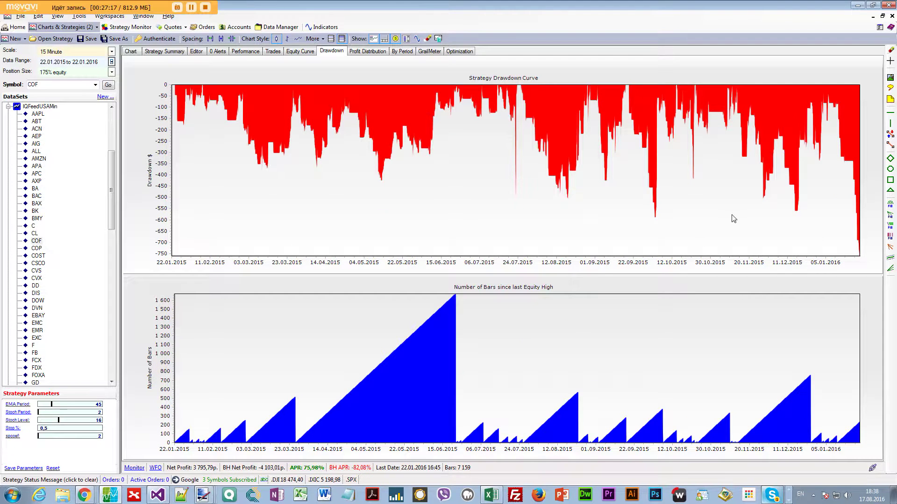
Step: Recheck the drawdown curve, and run the Genetic optimization of the COF strategy with the GrailMeter Scorecard With Trades 50 Limit
click(460, 51)
click(189, 60)
click(146, 63)
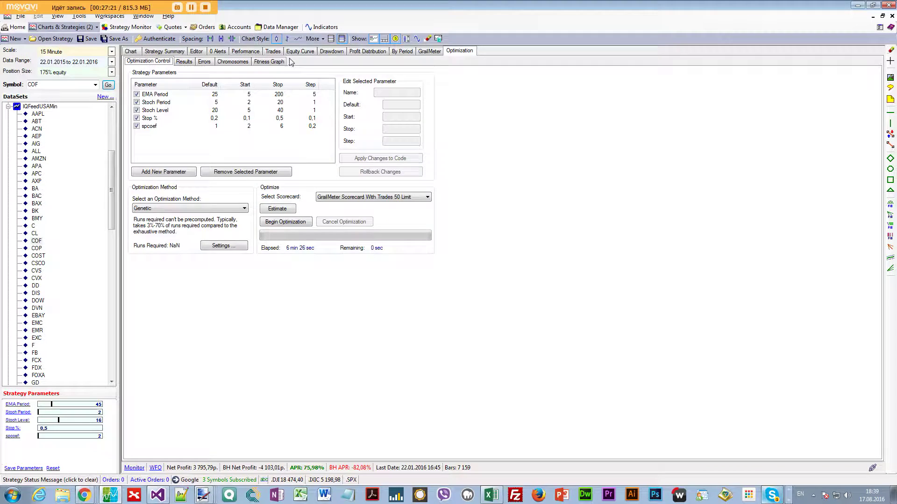
click(321, 53)
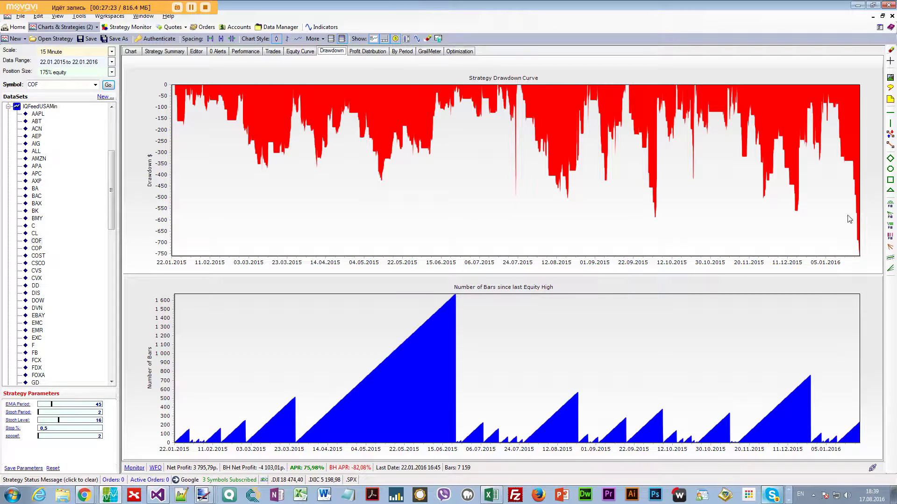
click(464, 52)
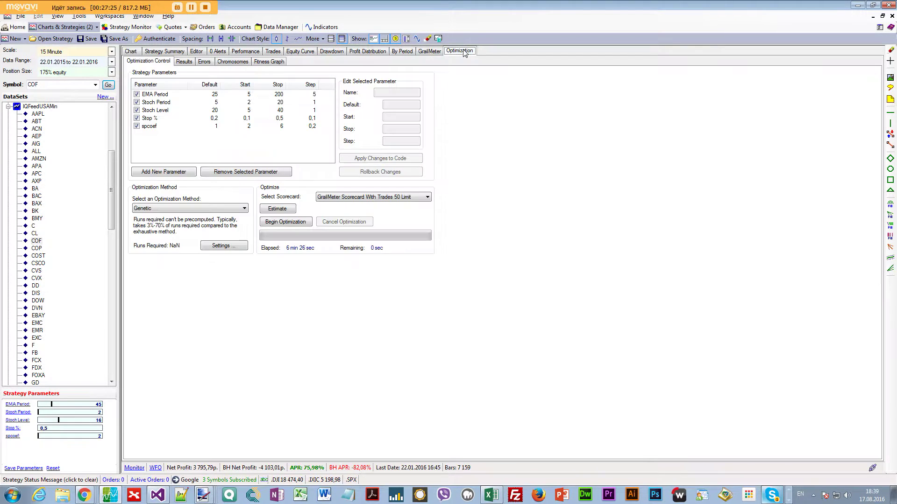
click(293, 220)
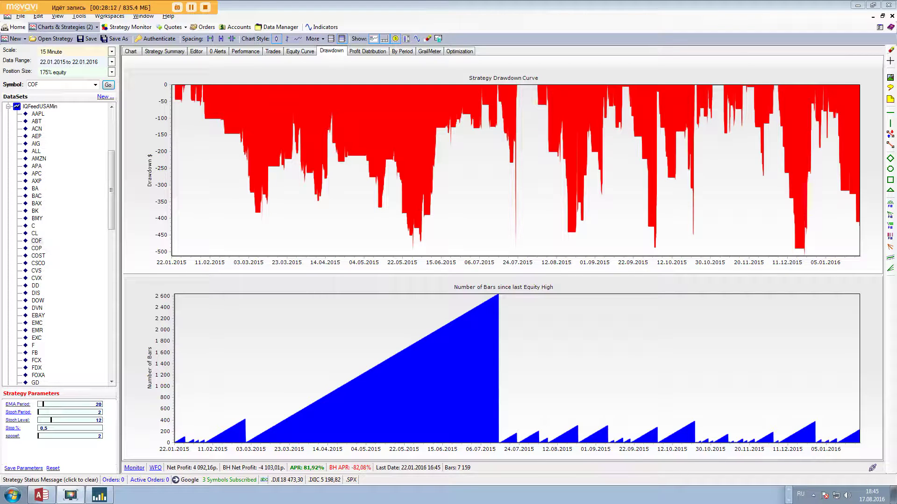
Step: Switch to the uspivot workbook in Excel, widen column K and enter 22/01/2015-22/01/2016 as the test period in K2
key(alt+Tab)
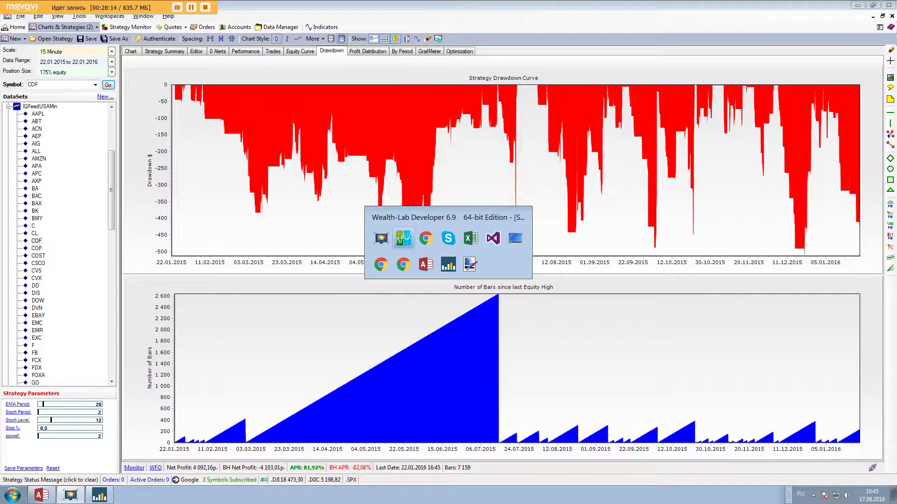
key(alt+shift)
drag(896, 46, 476, 45)
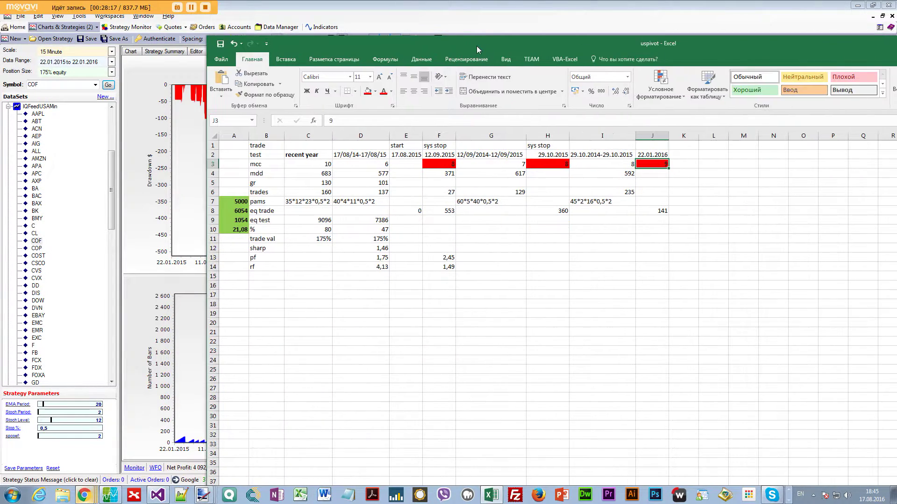
click(662, 155)
drag(701, 135, 741, 137)
click(695, 154)
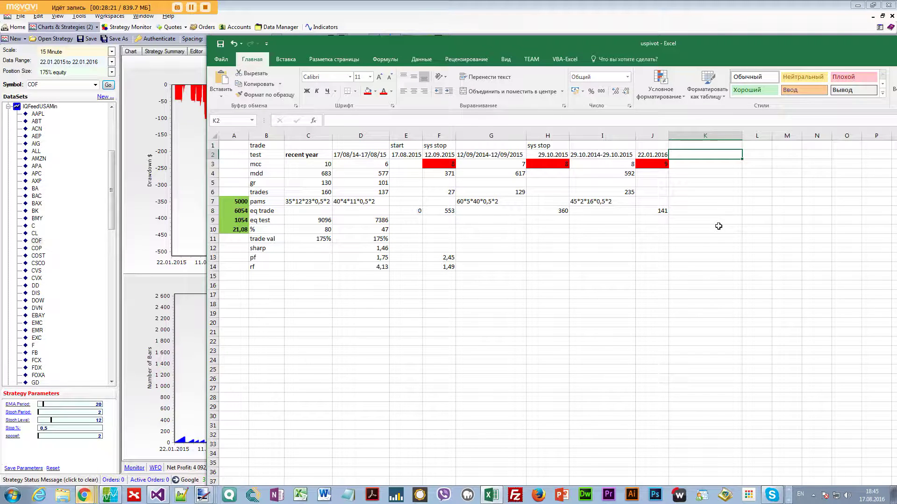
text(22/01/2015-22/01/2016)
key(Return)
click(738, 213)
Step: Enter the optimized parameters 20*2*12*0,5*2 in the pams row of column K (K7)
click(688, 164)
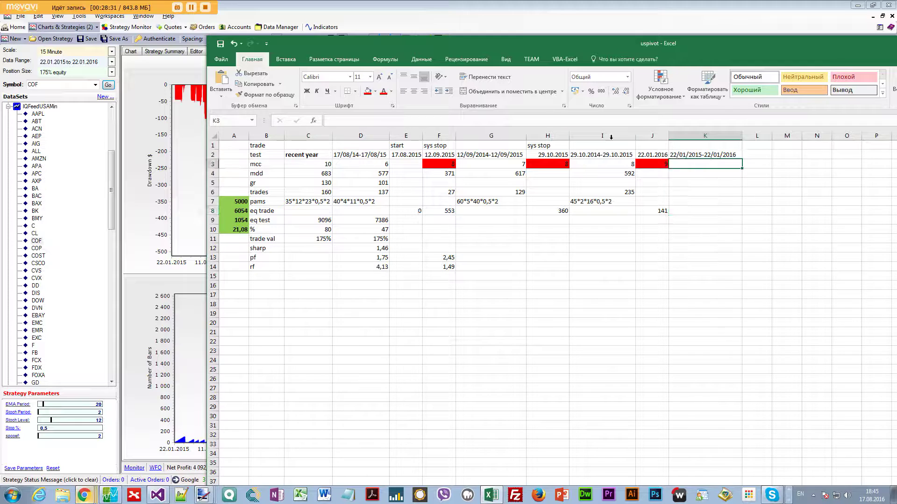
click(691, 200)
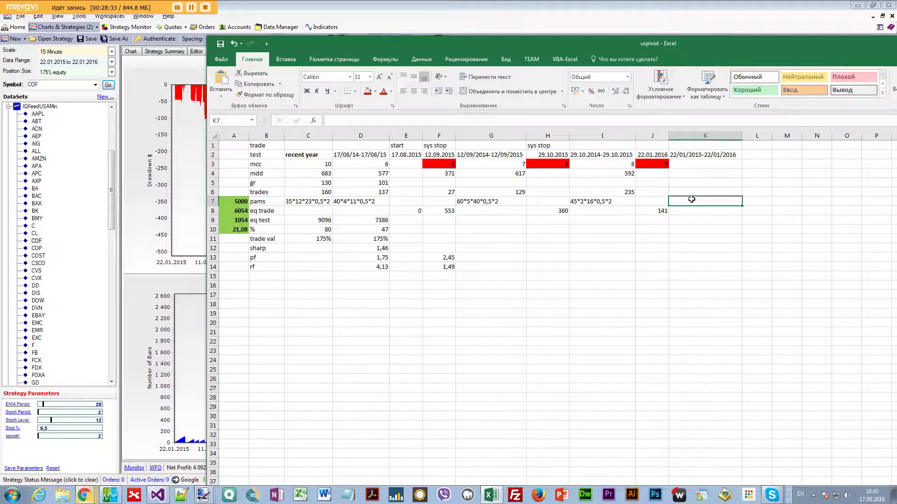
text(20*2*12)
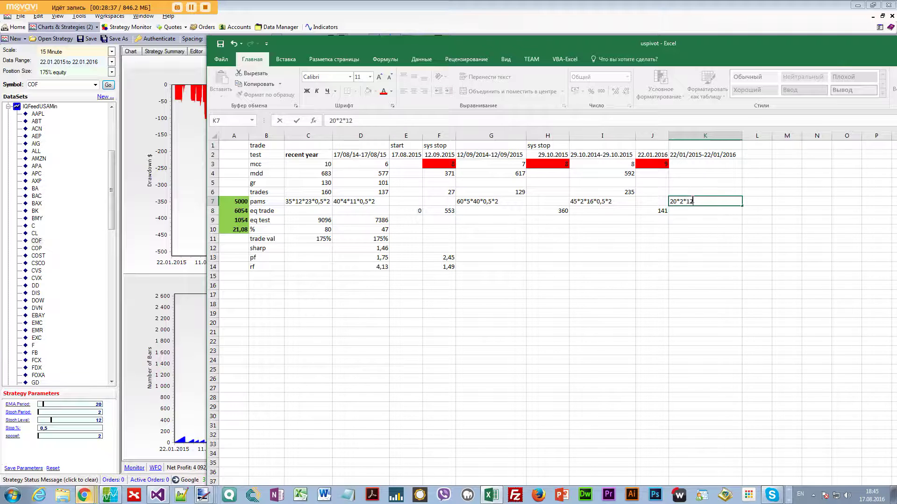
text(*0,5*2)
key(Return)
click(692, 200)
Step: Read the maximum consecutive losses in Wealth-Lab's performance report, enter 6 as mcc in K3 and move the Excel window to uncover the report
key(alt+Tab)
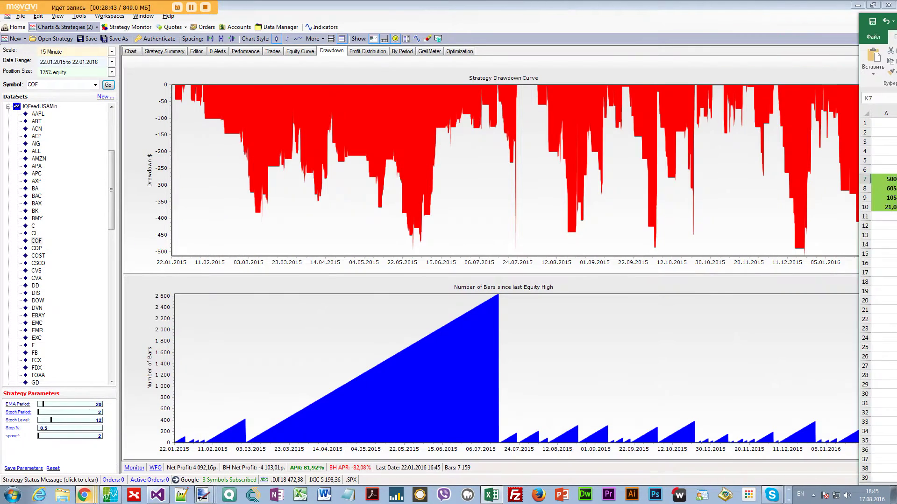
click(245, 51)
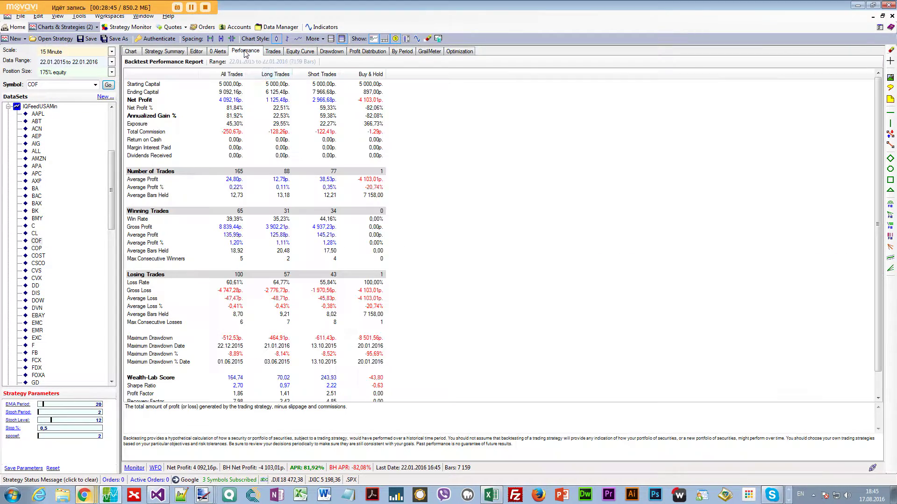
click(243, 324)
key(alt+Tab)
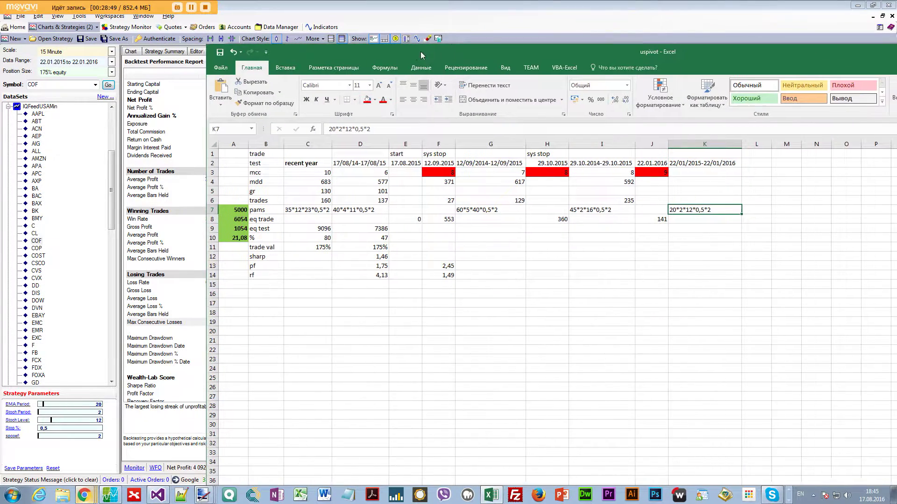
click(683, 228)
click(682, 173)
text(6)
key(Return)
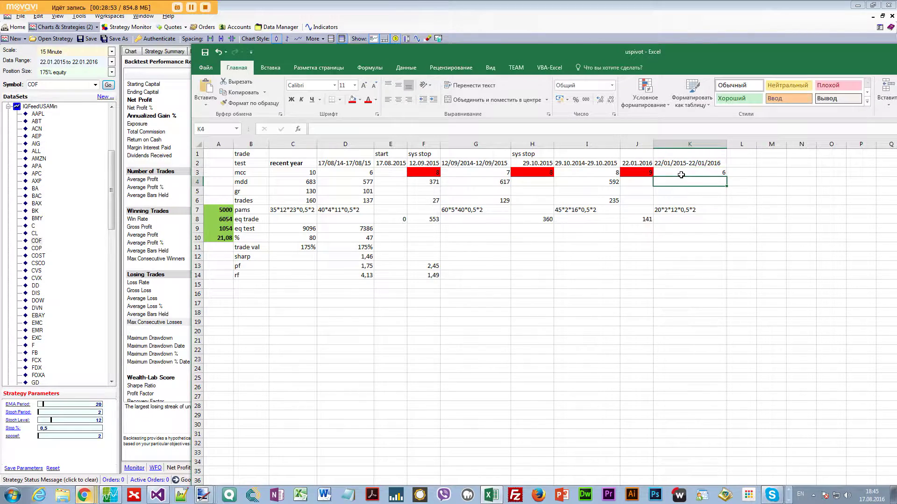
key(Down)
key(Down)
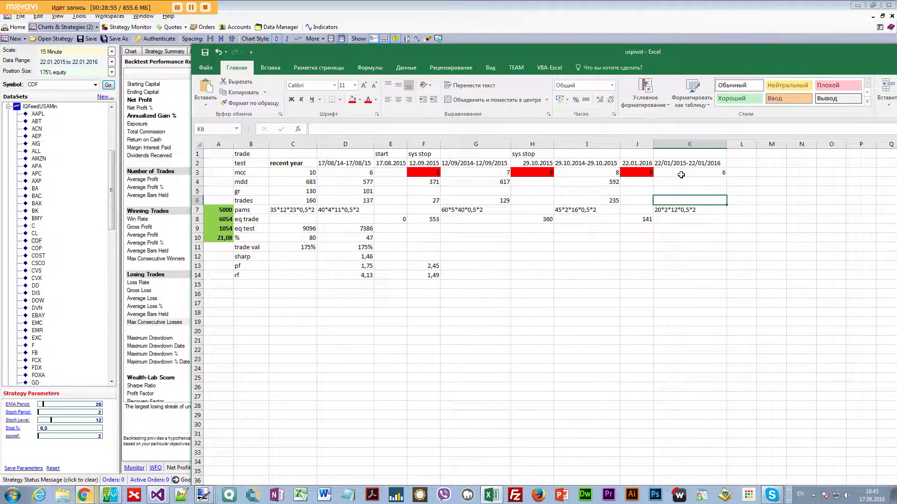
drag(521, 53, 587, 48)
click(645, 189)
click(770, 190)
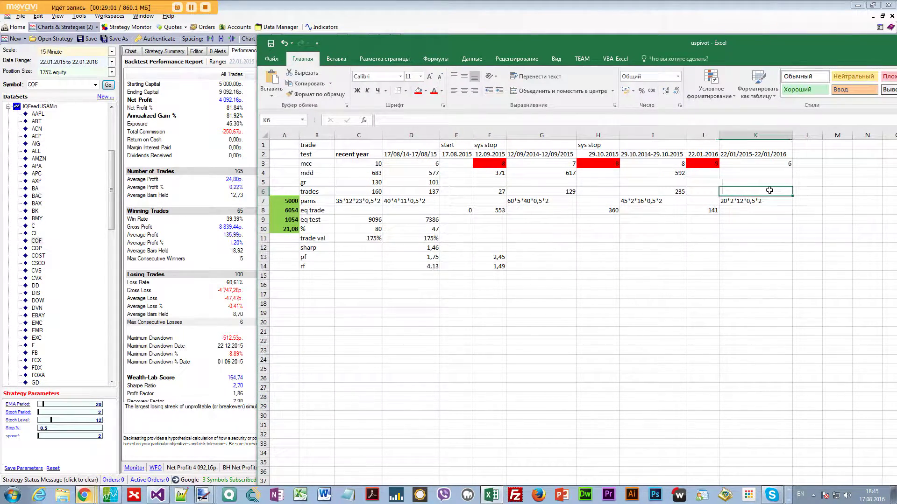
text(512)
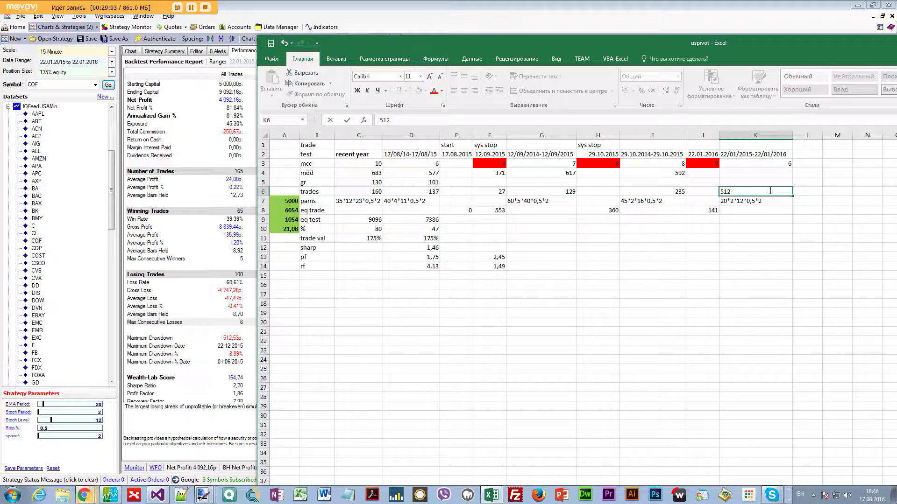
key(Escape)
Step: Enter 512 as the mdd value in K4 for the 22/01/2015-22/01/2016 test
key(Up)
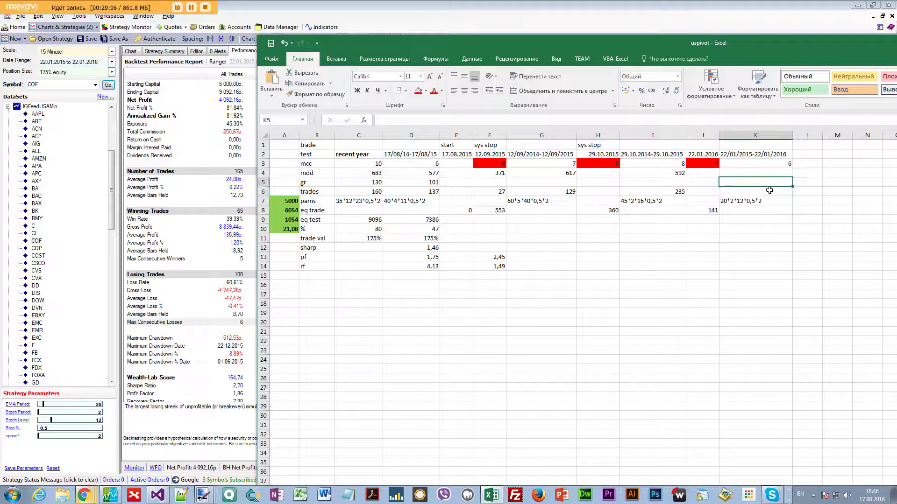
key(Up)
key(Left)
key(Left)
key(Left)
key(Left)
key(Right)
key(Right)
key(Right)
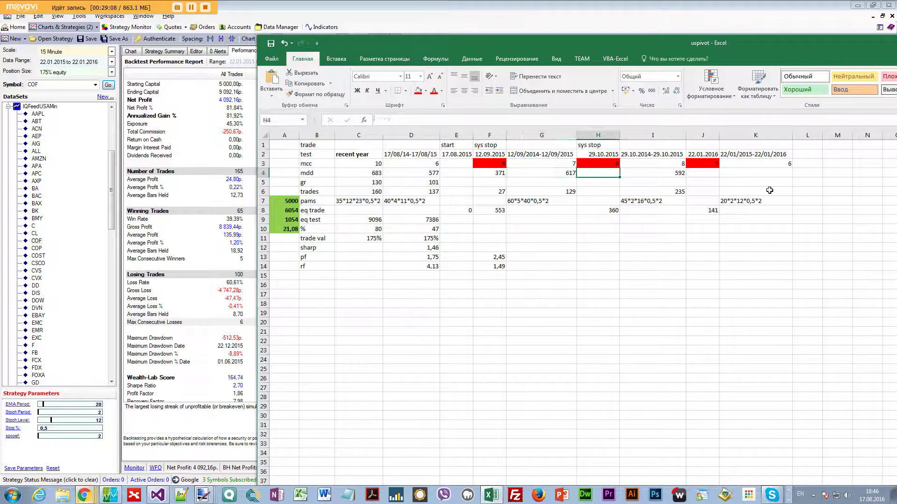
key(Right)
text(512)
key(Return)
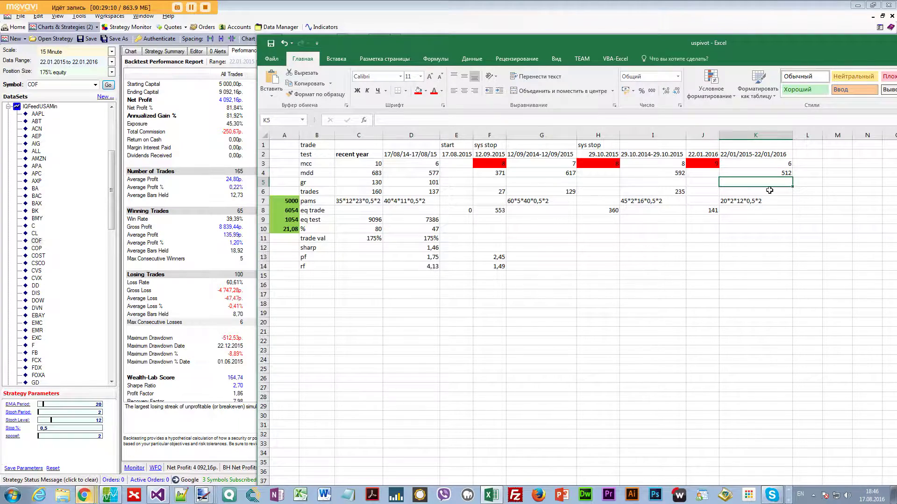
Step: Return to Wealth-Lab, extend the data range's end date to 17.08.2016 and zoom in on the drawdown curve up to early 2016
key(alt+Tab)
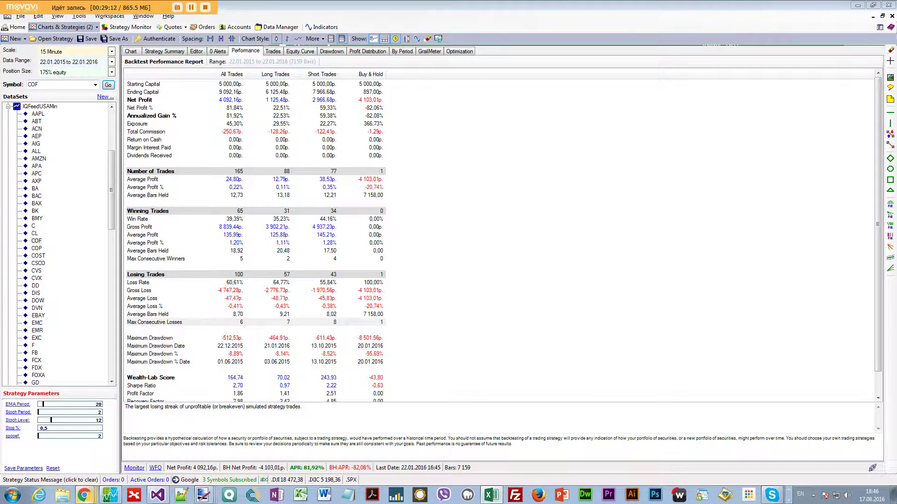
click(331, 51)
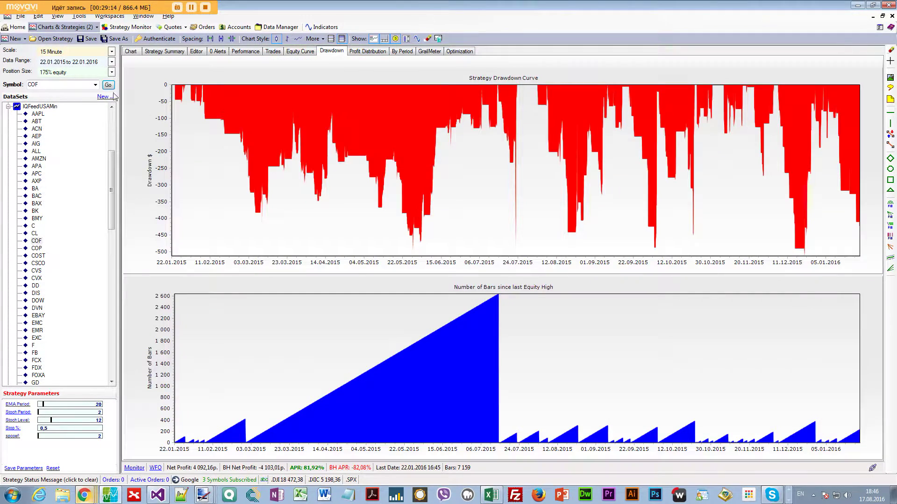
click(112, 62)
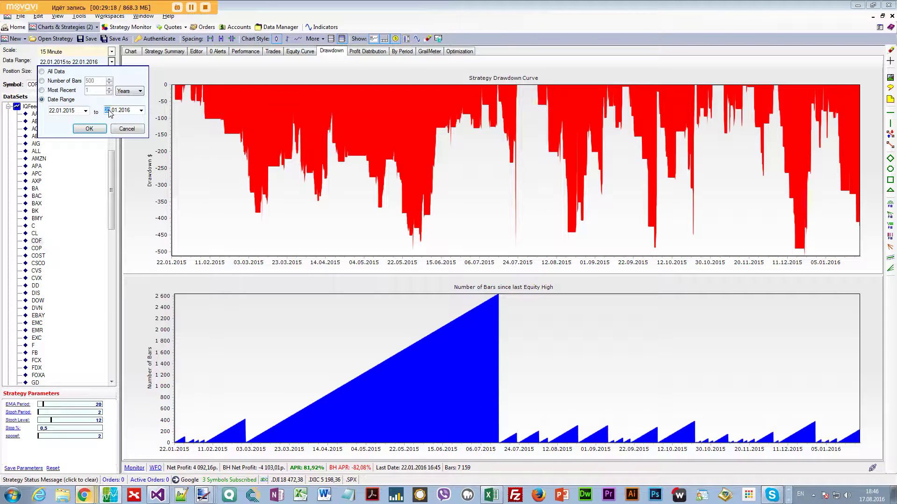
text(7)
click(91, 128)
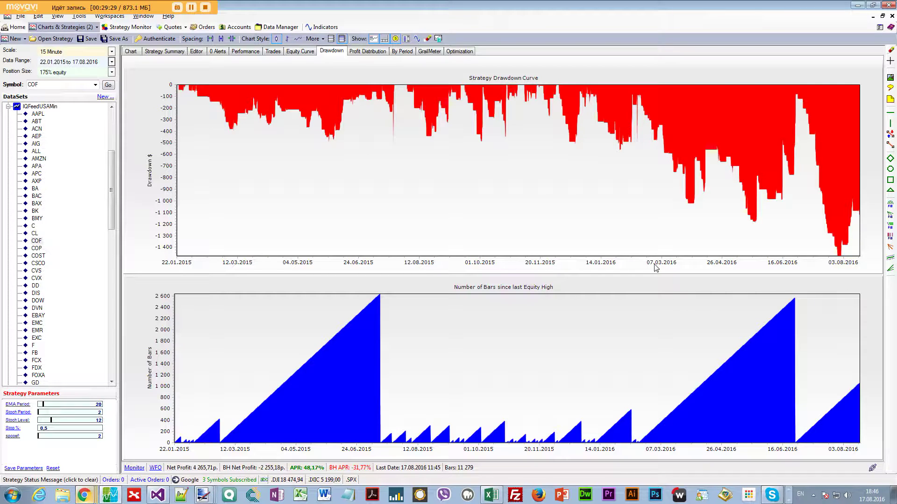
drag(176, 86, 659, 150)
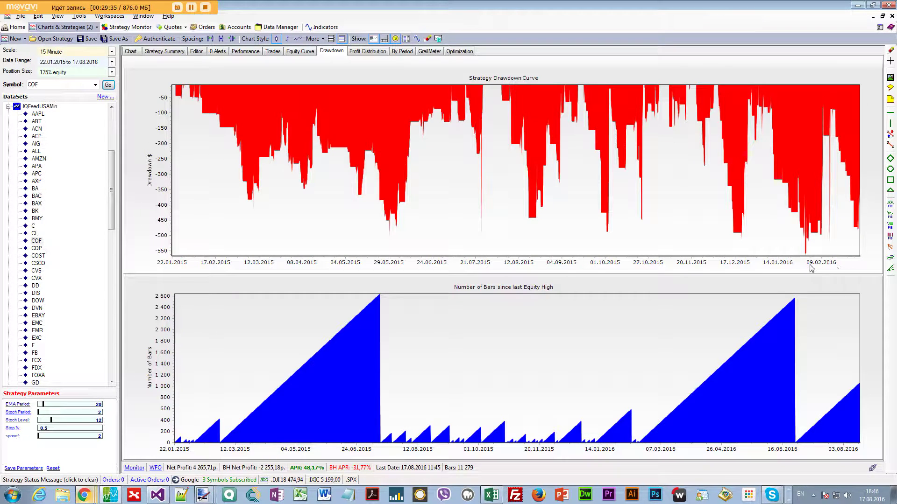
Step: Set the data range's end date to 01.03.2016 and examine the drawdown and equity curves
click(112, 61)
click(108, 111)
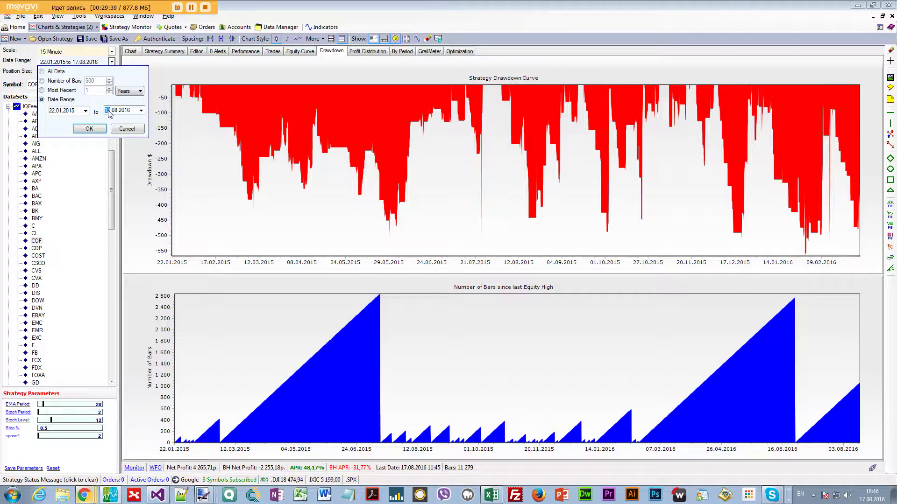
text(01)
click(102, 130)
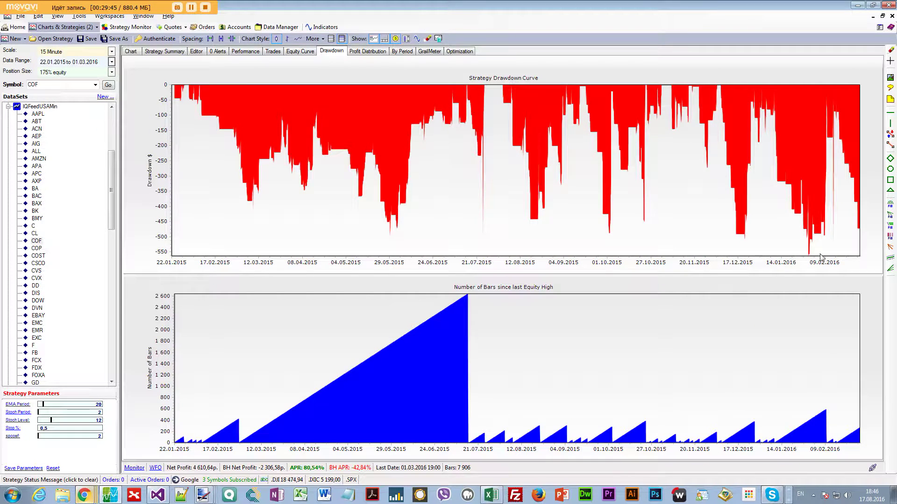
click(296, 54)
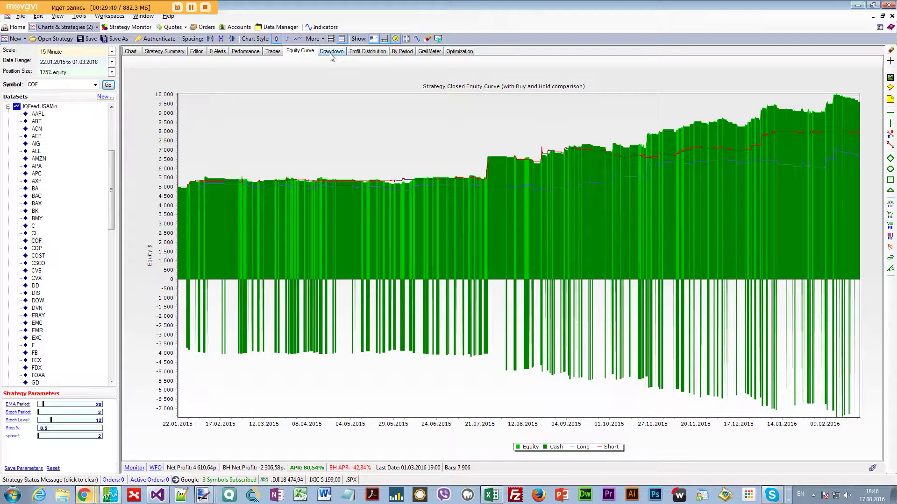
click(331, 53)
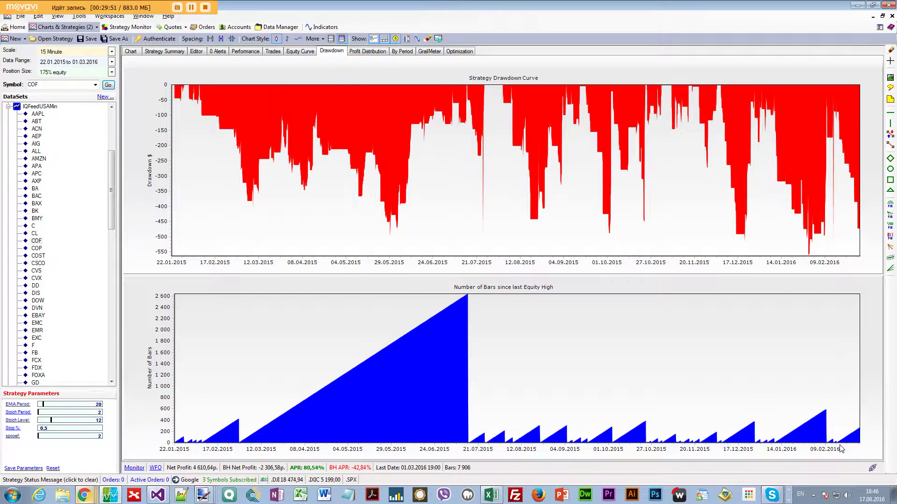
Step: Move the data range's end date to 10.03.2016 and on to 12.03.2016, checking the drawdown curve each time
click(112, 63)
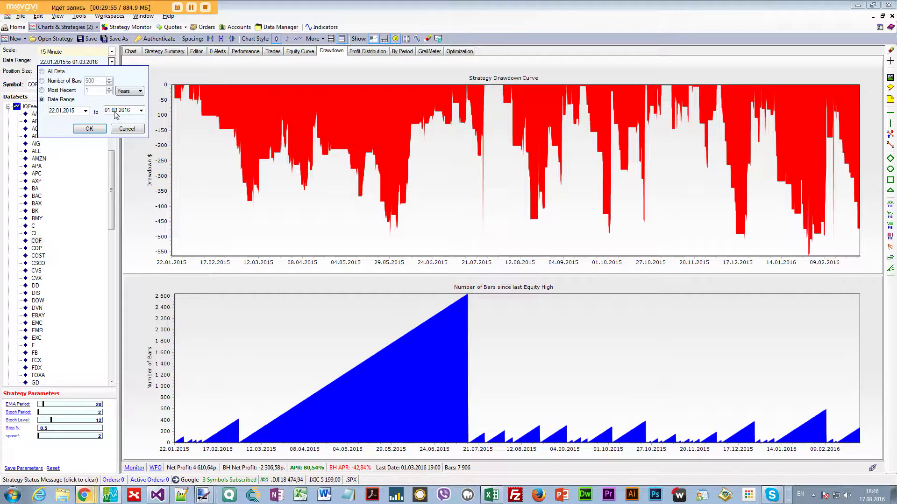
click(89, 129)
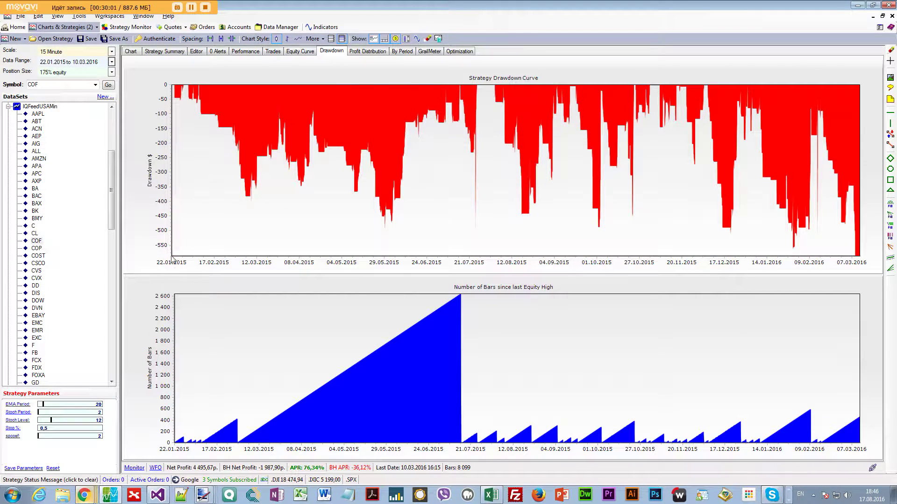
click(112, 62)
text(12)
click(89, 128)
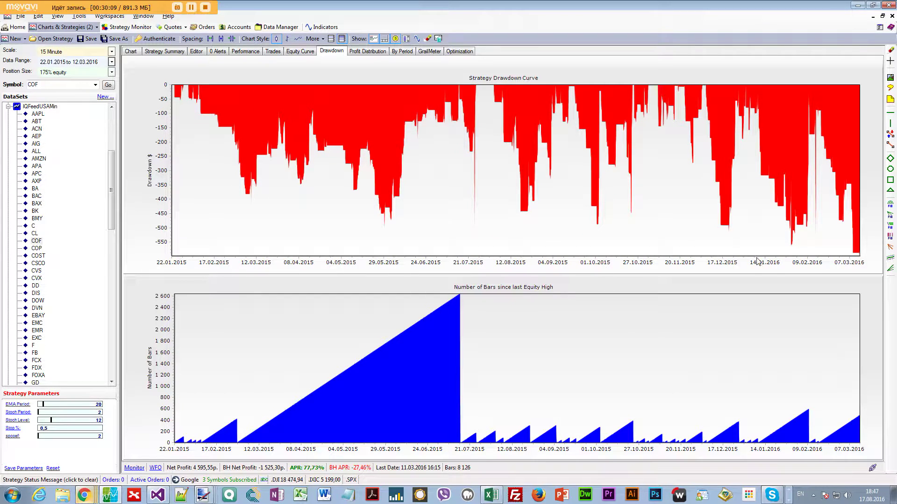
Step: Move the data range's end date to 15.03.2016 and on to 20.03.2016, checking the drawdown curve each time
click(112, 62)
click(107, 111)
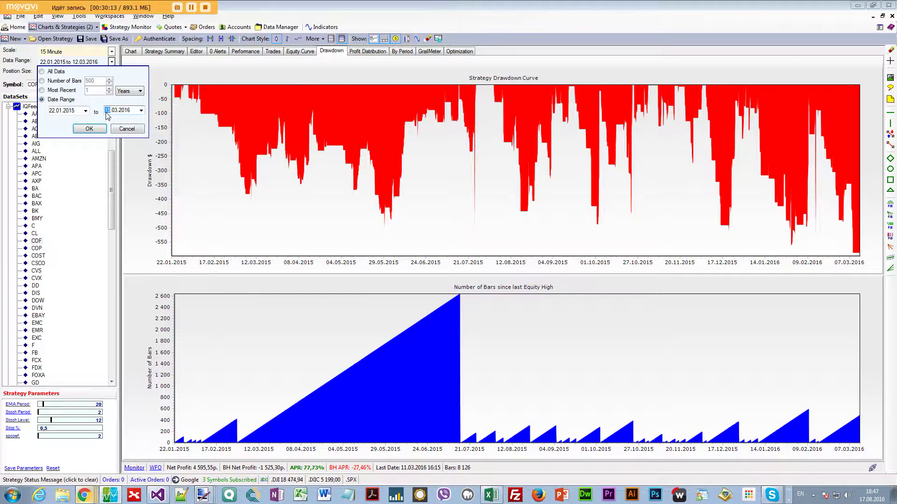
click(91, 129)
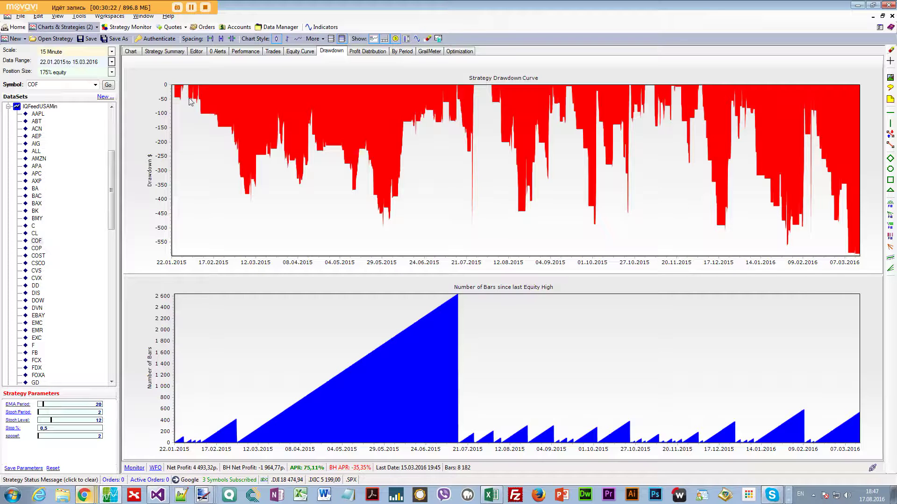
click(111, 62)
click(108, 111)
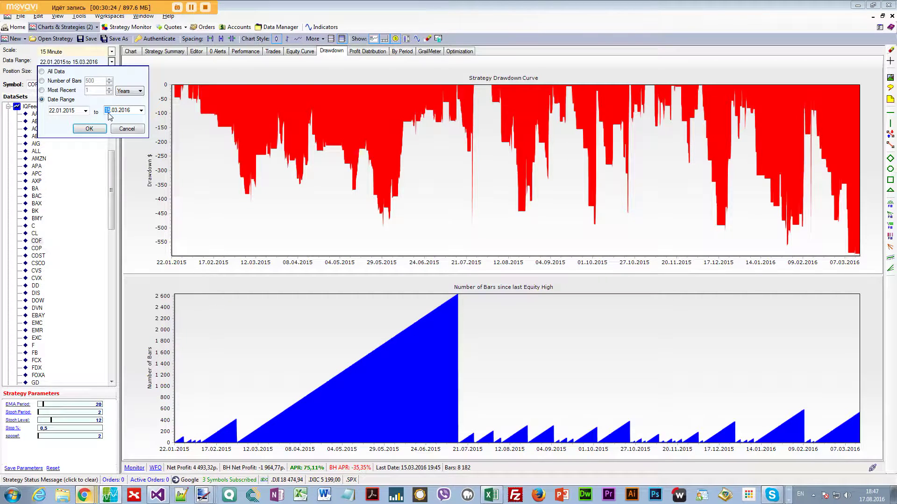
click(98, 129)
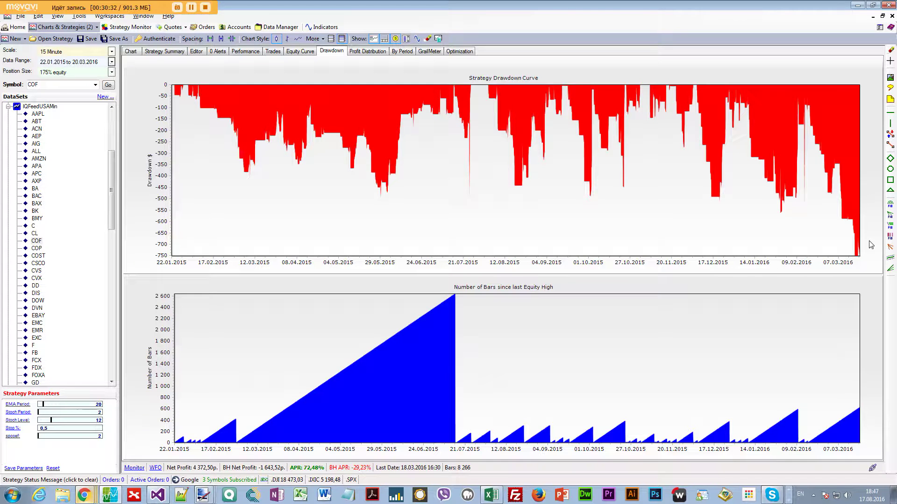
Step: Set the data range's end date to 19.03.2016 and check the drawdown curve
click(111, 62)
click(108, 111)
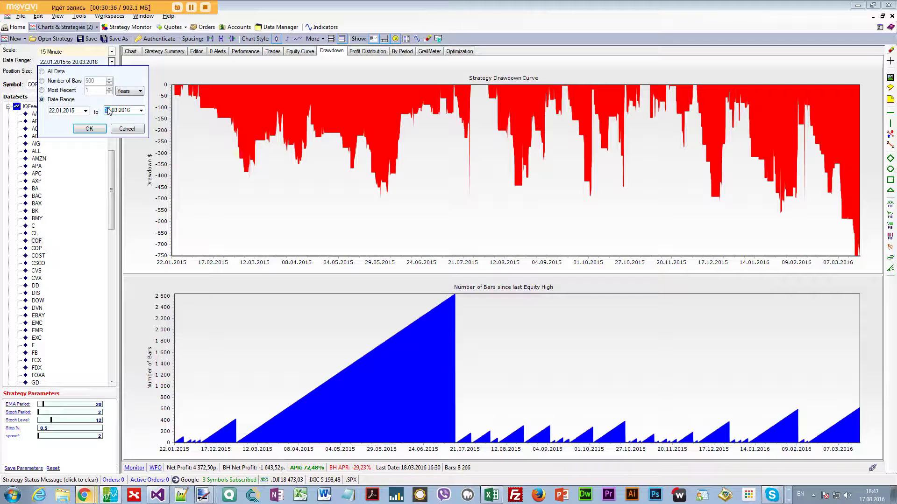
text(19)
click(106, 131)
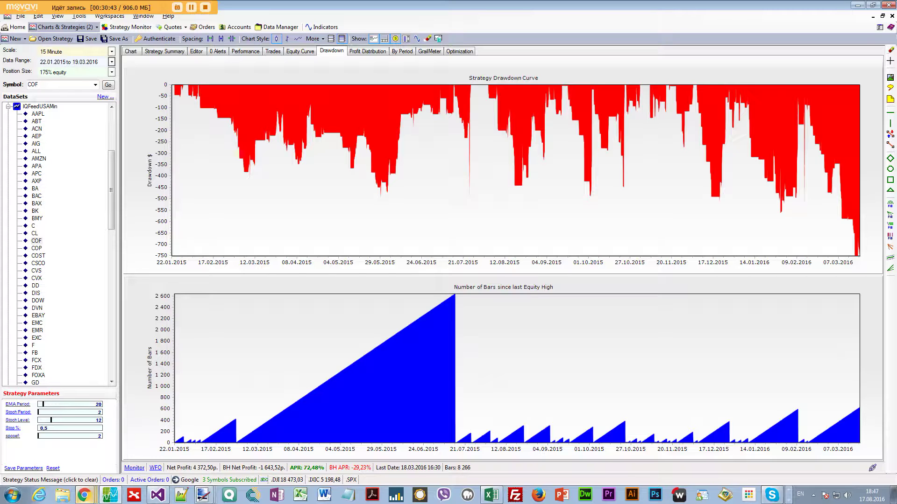
Step: Set the data range's start date to 22.01.2016 and look up the net profit in the performance report
click(112, 62)
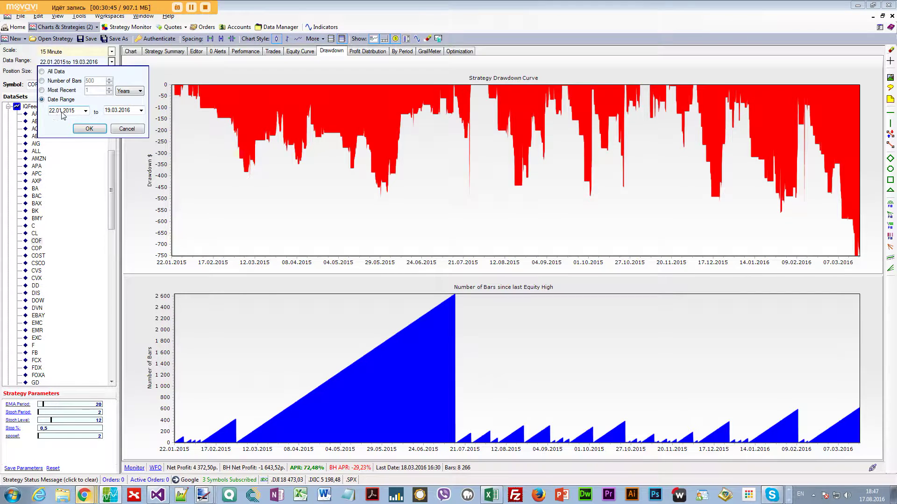
click(69, 111)
click(89, 128)
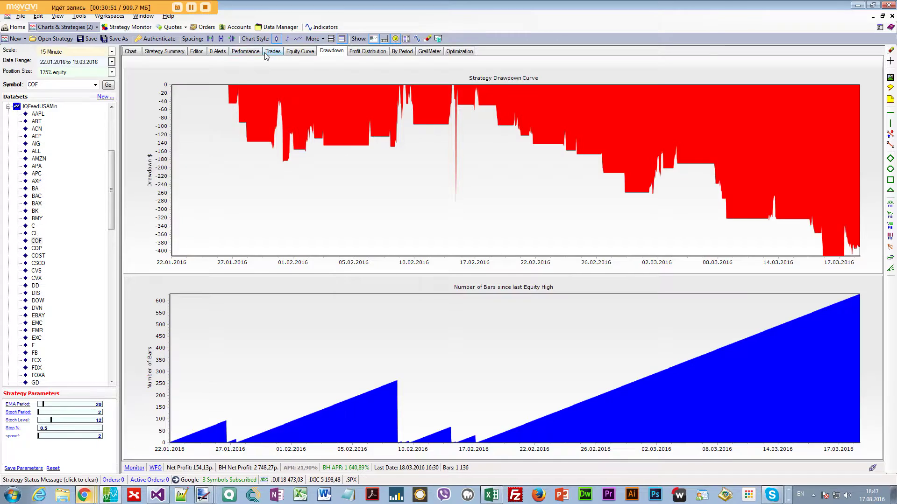
click(244, 51)
click(234, 101)
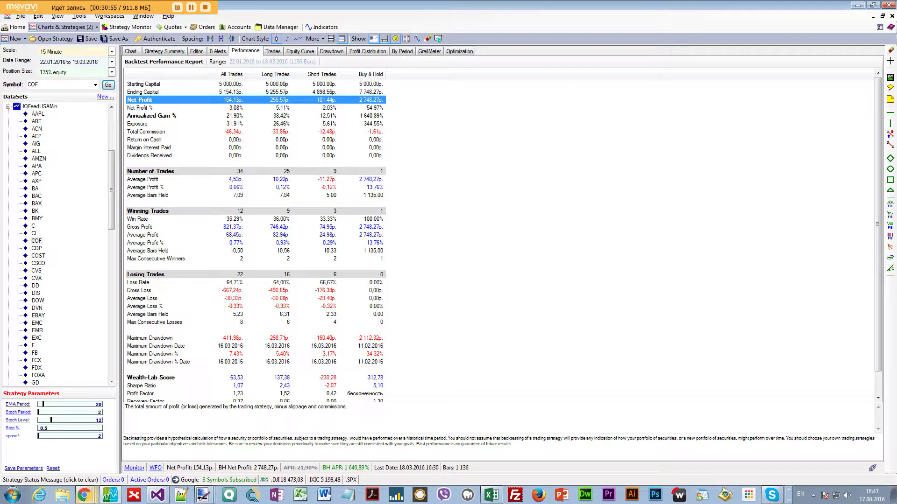
Step: Switch to the Excel workbook and copy the "sys stop" label from H1 into J1 and L1
key(alt+Tab)
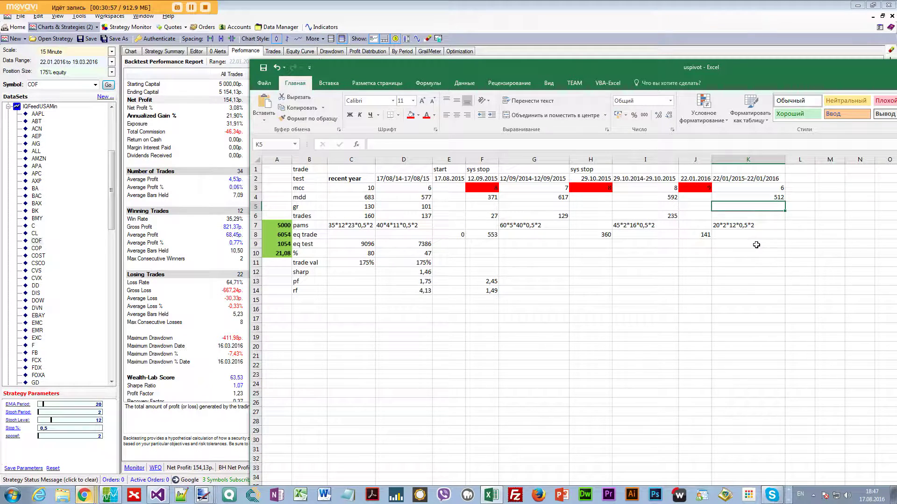
click(794, 176)
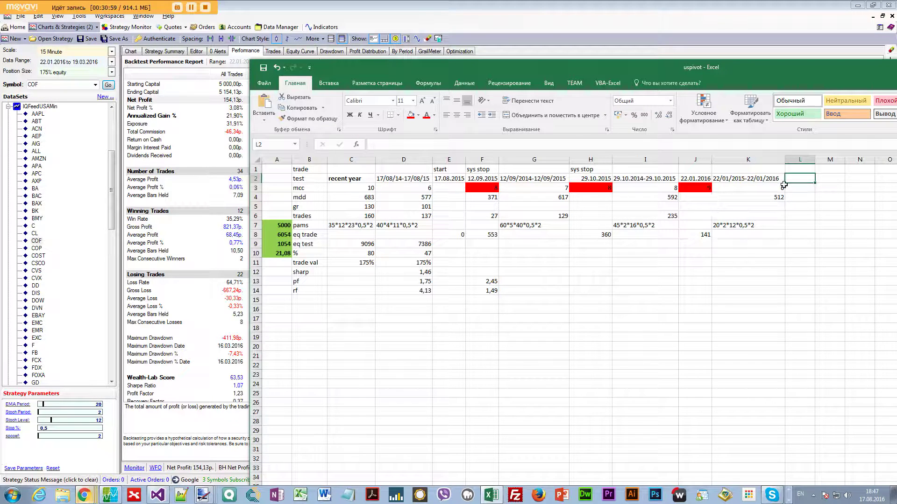
click(604, 169)
key(ctrl+c)
click(685, 171)
key(ctrl+v)
click(800, 169)
key(ctrl+v)
key(Escape)
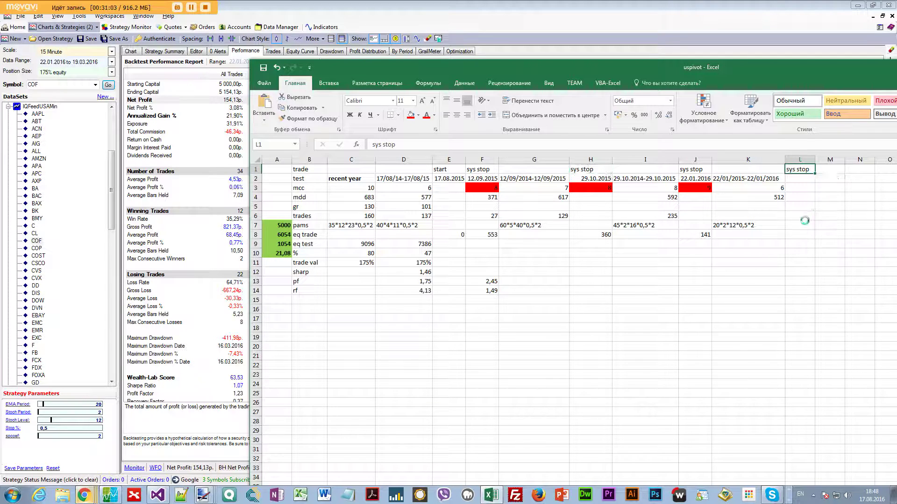
Step: Return to Wealth-Lab, check the maximum consecutive losses and trace the losing streak in the trade list from 18.02.2016 to the 26.02.2016 14:00 trade
click(808, 188)
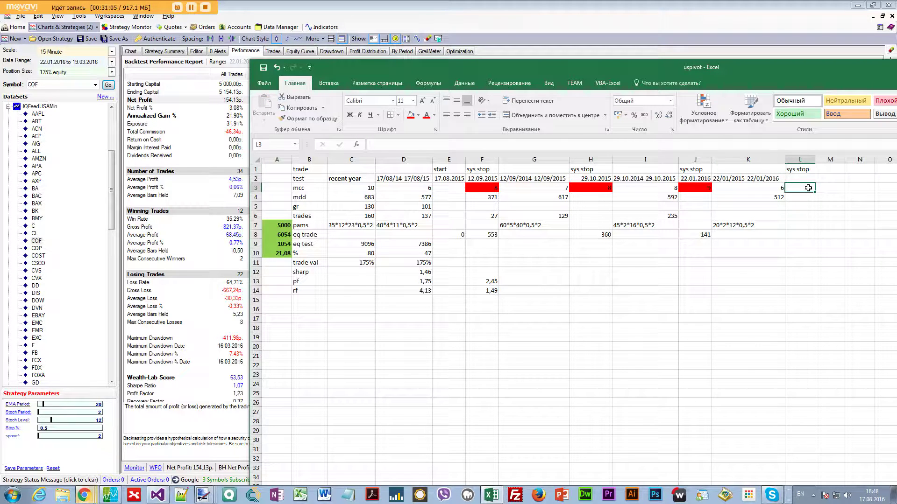
drag(664, 68, 896, 21)
click(250, 323)
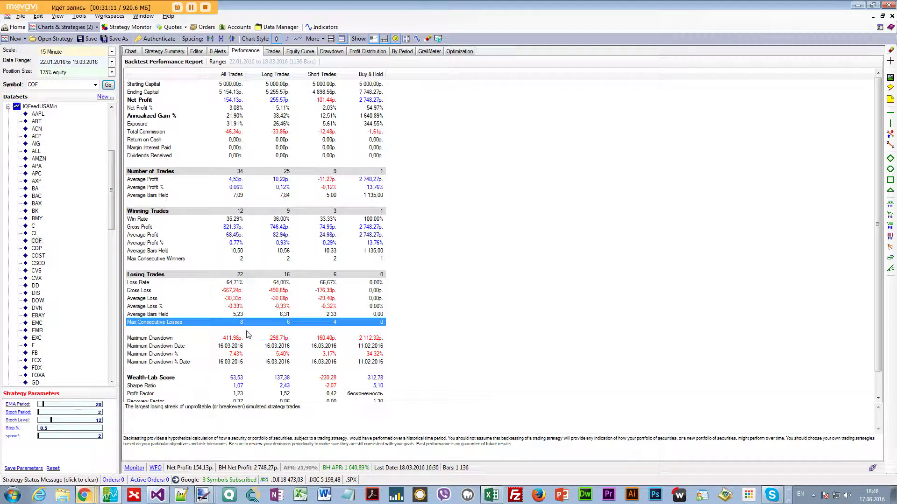
click(273, 53)
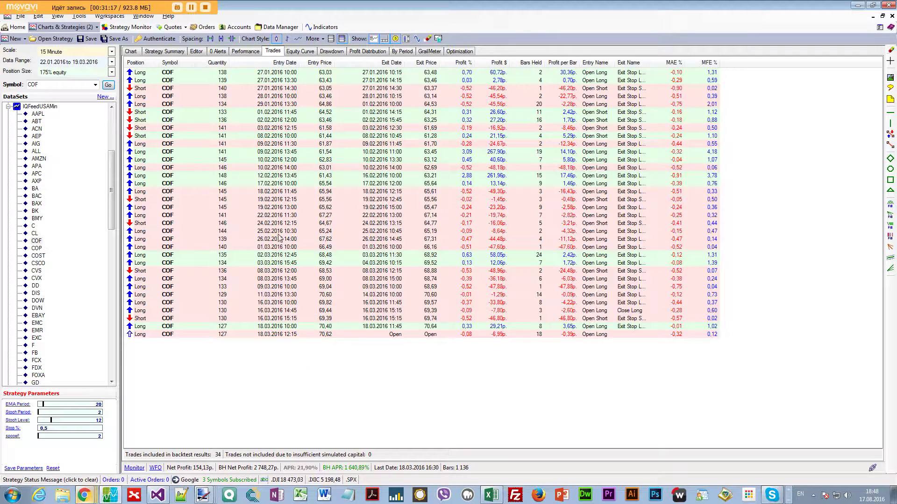
click(310, 192)
key(Down)
key(Down)
key(Down)
key(Down)
key(Down)
key(Down)
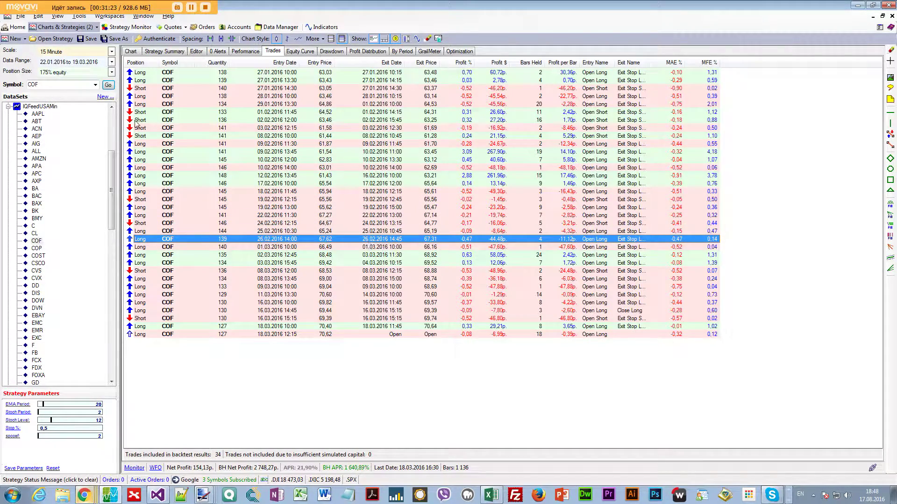
Step: Set the data range's end date to 26.02.2016 and look up the net profit in the performance report
click(111, 63)
click(108, 110)
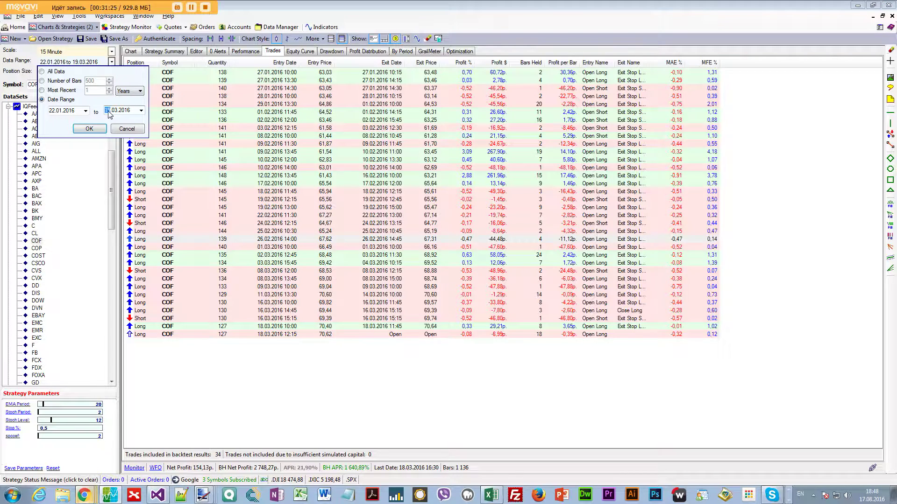
text(26)
click(96, 129)
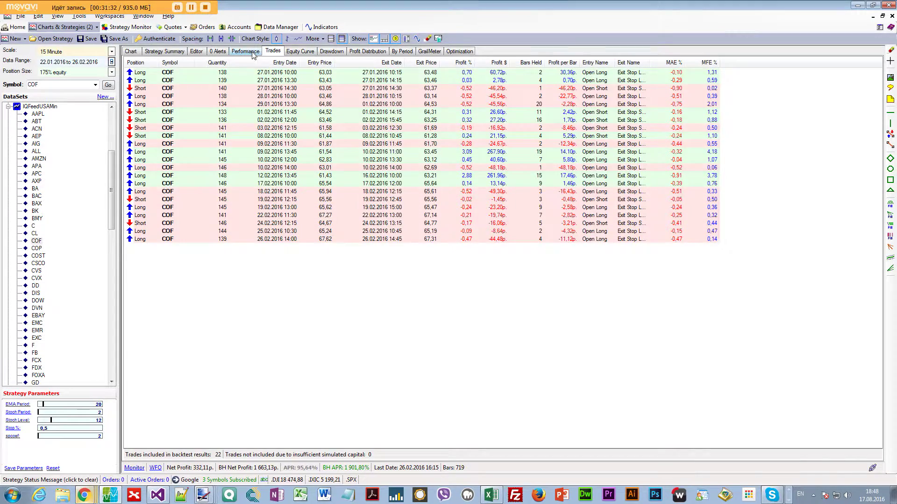
click(250, 54)
click(232, 100)
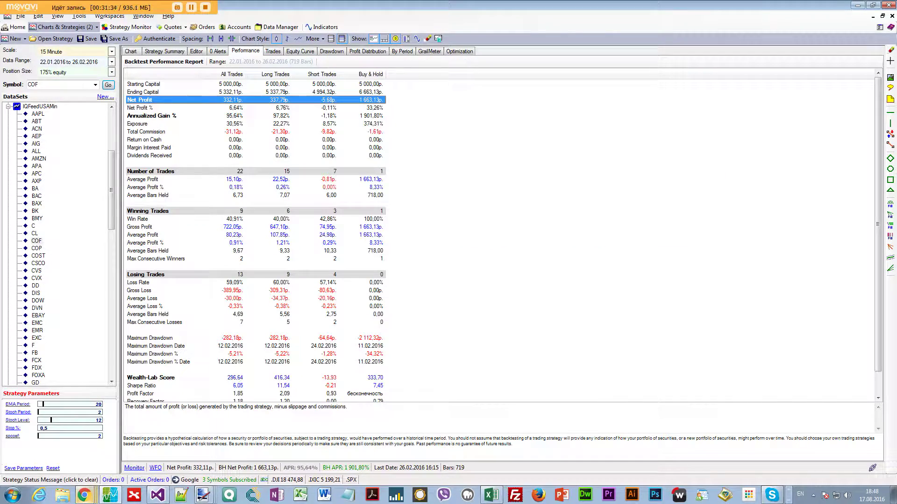
Step: In Excel, enter 7 as the mcc value in L3 and 332 as the eq trade value in L8, and check the percentage in A10
key(alt+Tab)
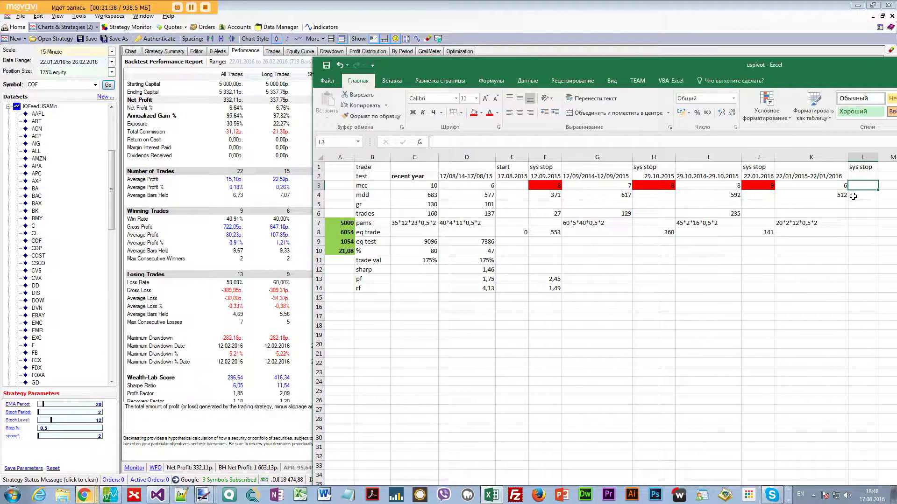
text(7)
key(Return)
key(Down)
key(Down)
key(Down)
key(Down)
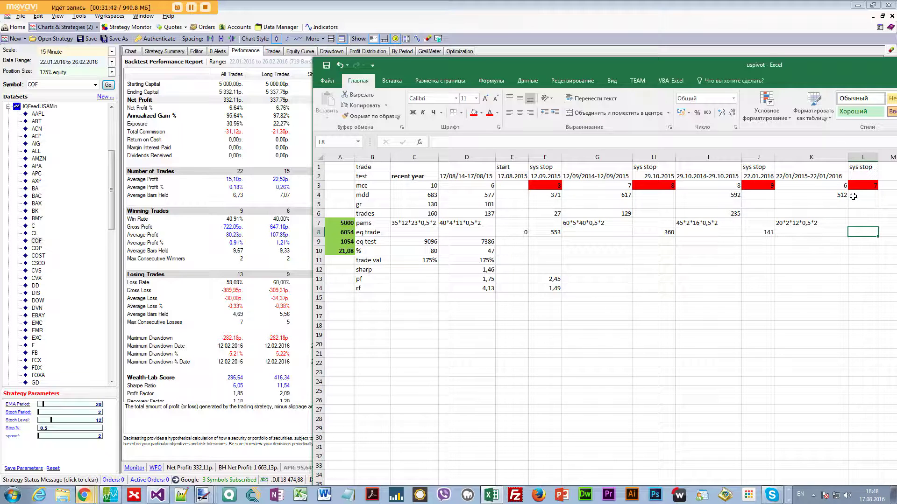
text(332)
key(Return)
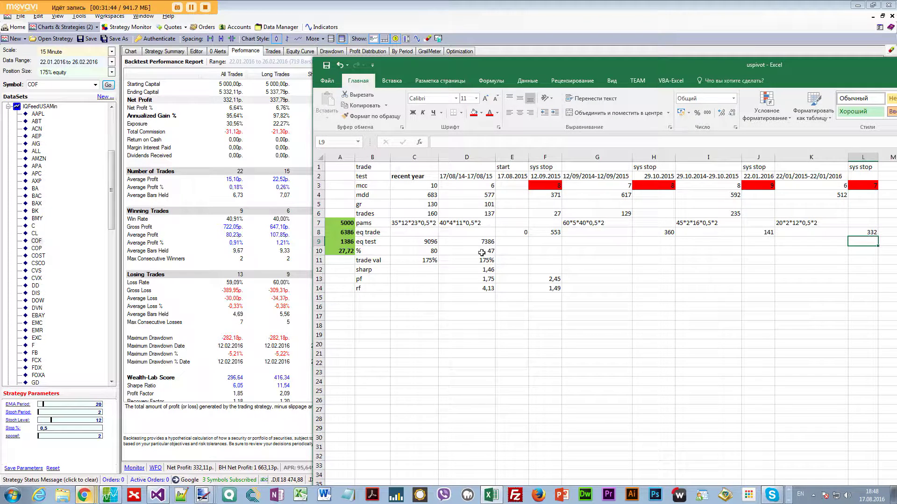
click(340, 251)
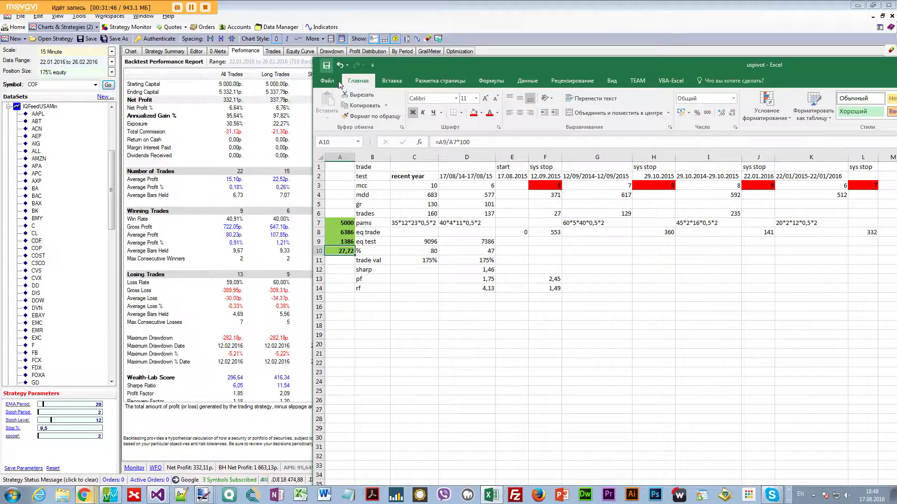
Step: Return to Wealth-Lab's drawdown curve and set the data range's start date to 26.01.2015 and on to 26.02.2015
drag(727, 66, 896, 19)
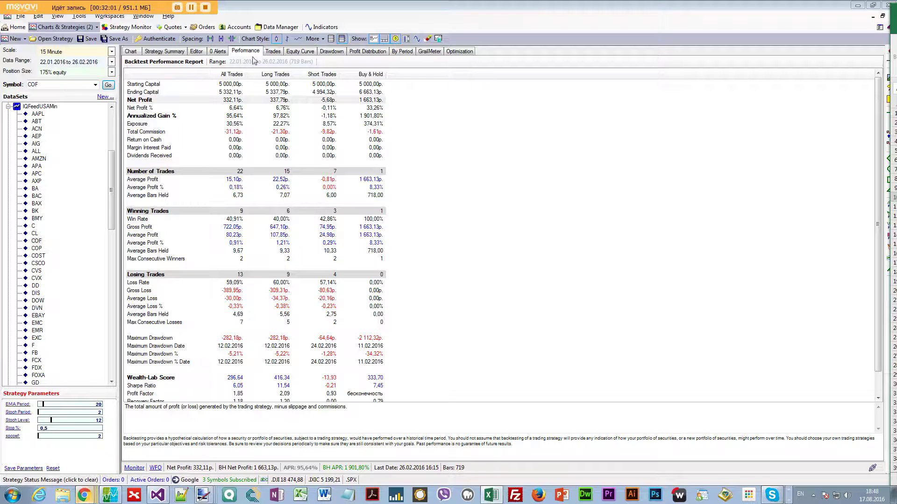
click(322, 52)
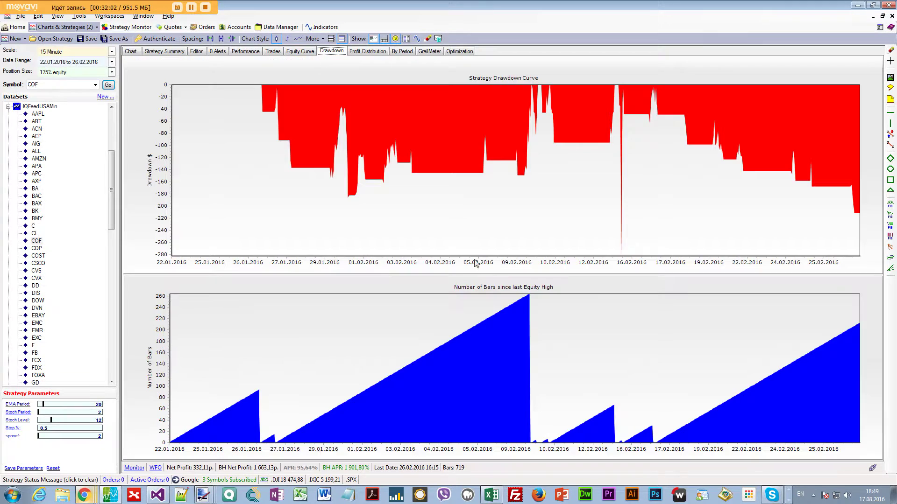
click(111, 62)
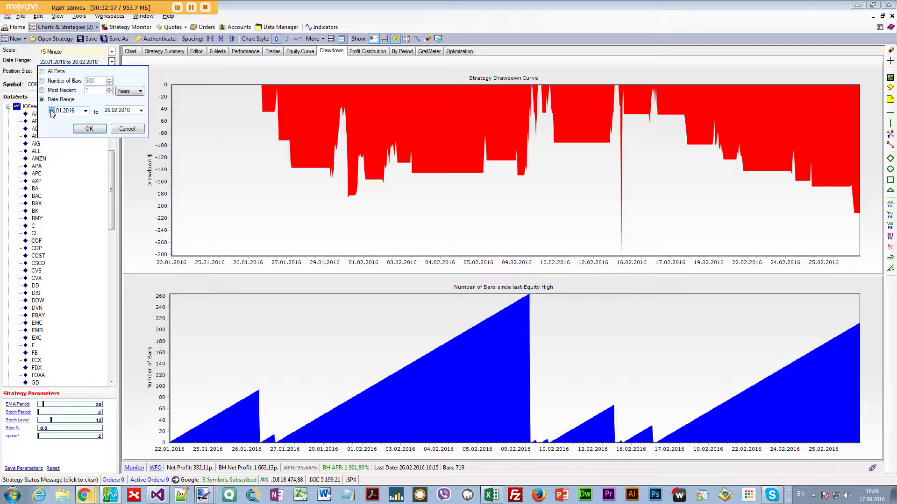
key(Right)
key(Right)
key(Down)
click(89, 129)
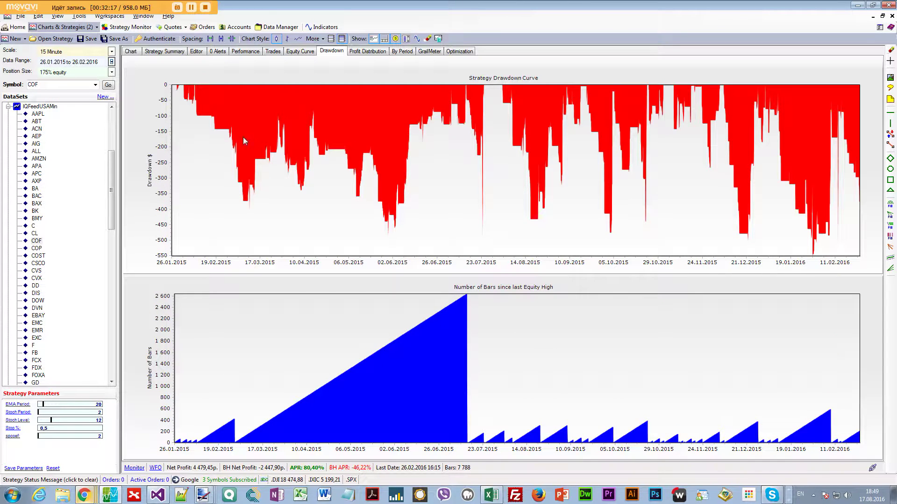
scroll(280, 215, up, 1)
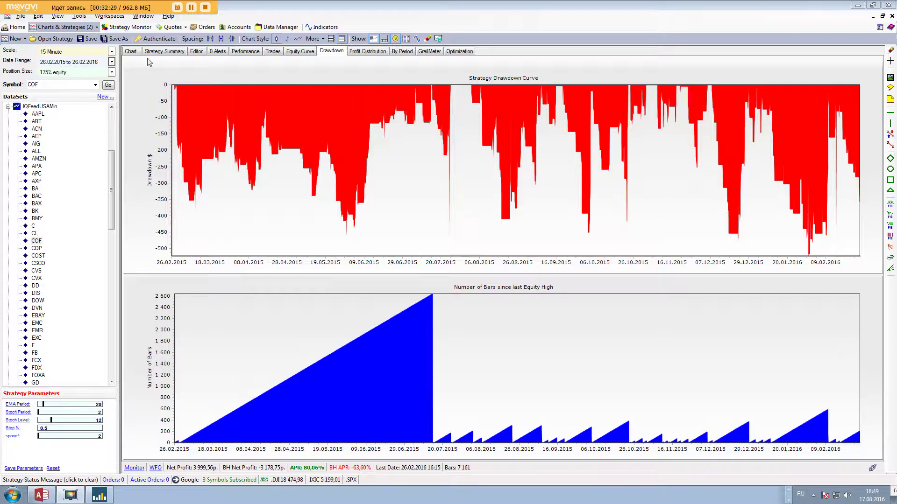
Step: Sort the optimization results by Graal Pct and apply the first result to the chart
click(455, 51)
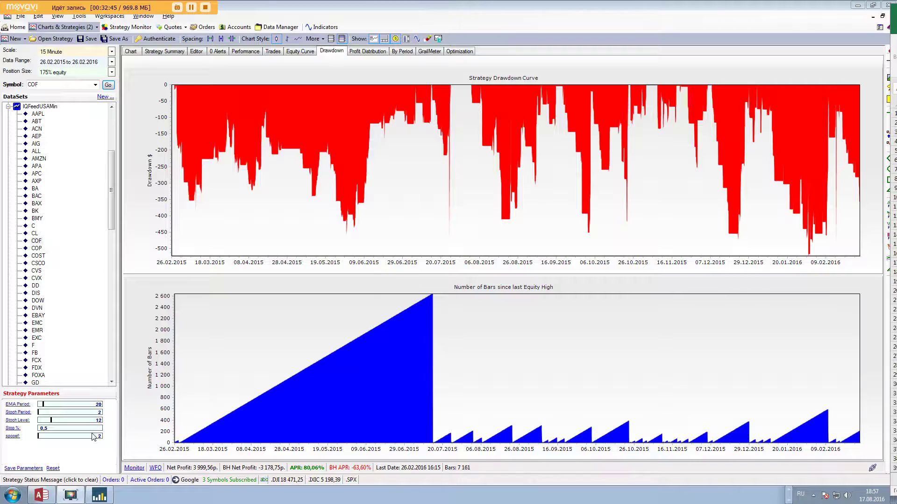
click(451, 52)
click(754, 126)
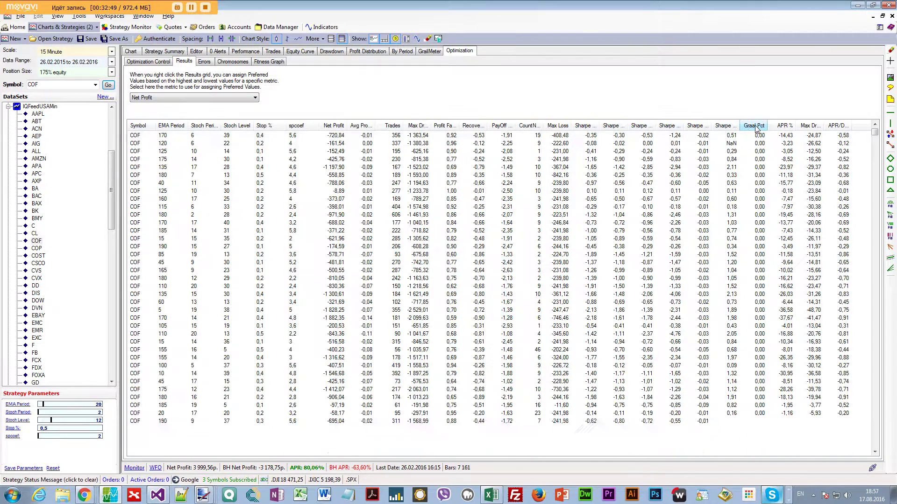
click(753, 125)
double_click(276, 138)
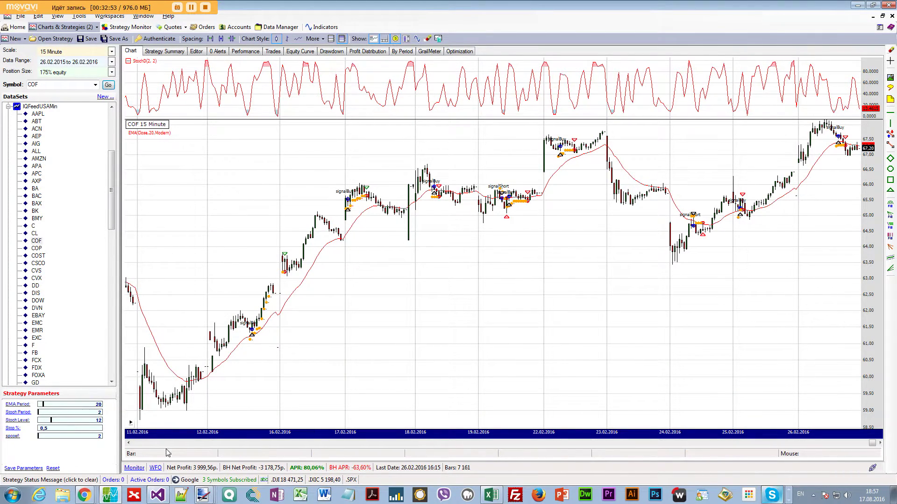
Step: Examine the equity curve, drawdown curve and performance report for the strategy over the period ending 26.02.2016
click(303, 52)
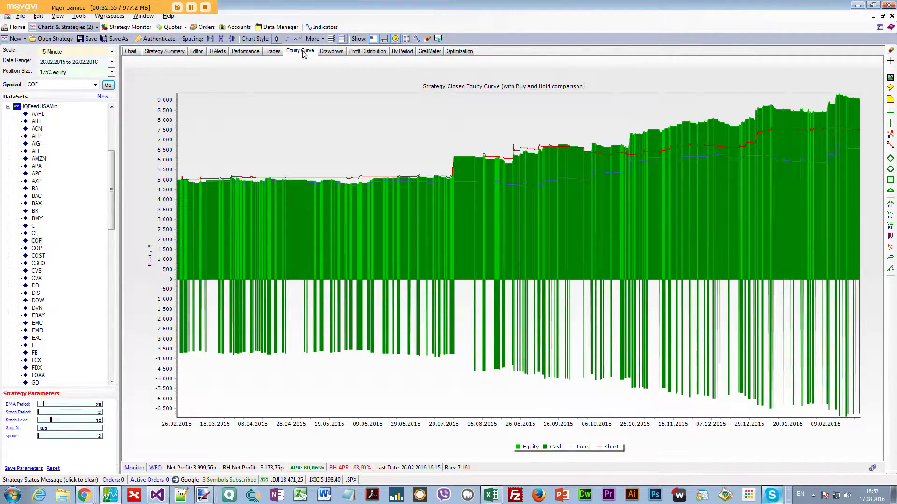
click(321, 52)
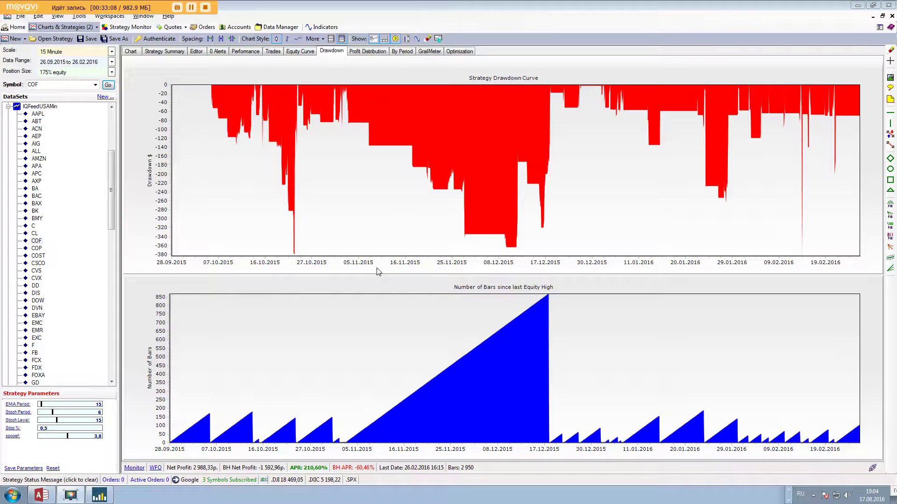
click(309, 55)
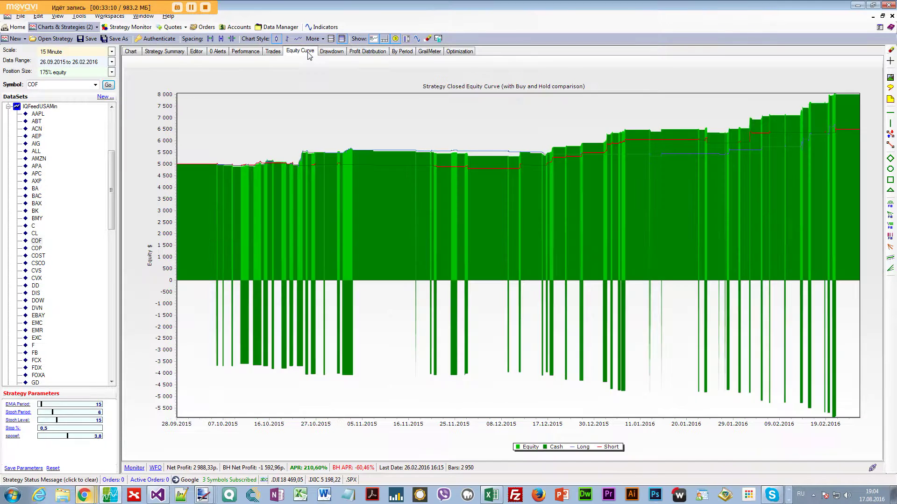
click(256, 54)
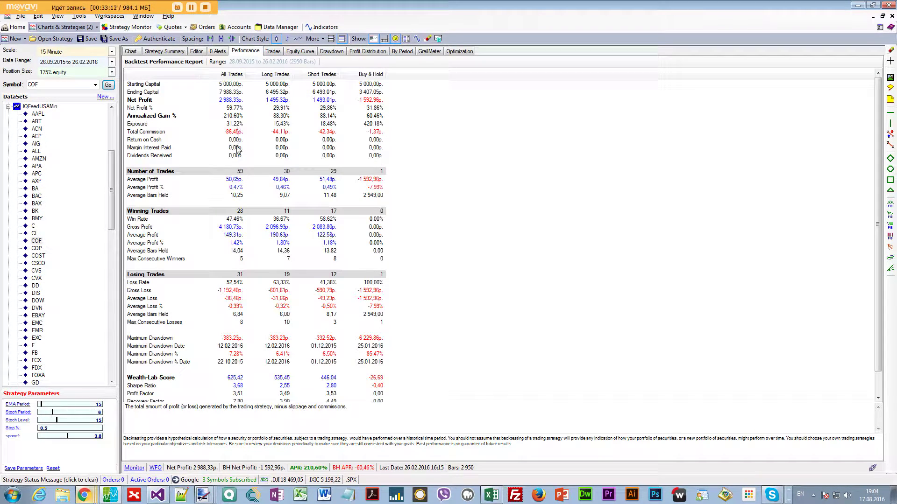
Step: Switch from the performance report to the uspivot workbook in Excel and bring the wfrealtest table into full view
click(229, 110)
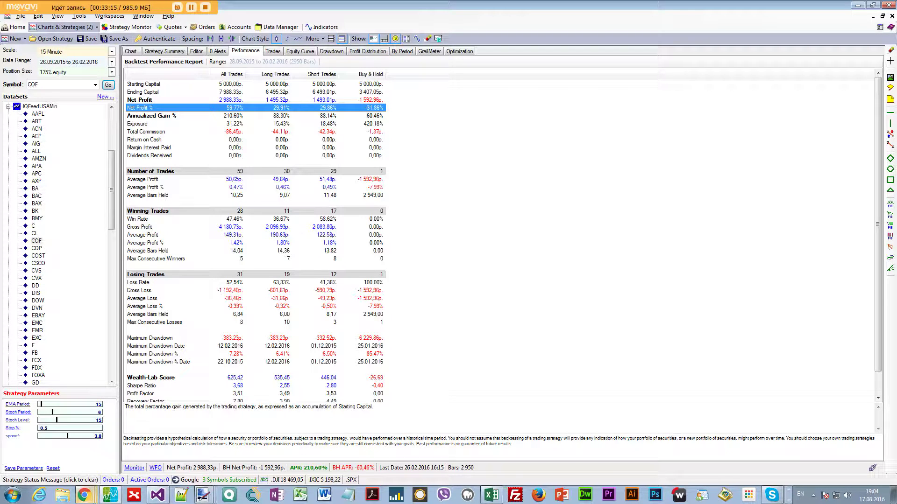
key(alt+Tab)
key(alt+Tab)
key(alt+Tab)
key(alt+Tab)
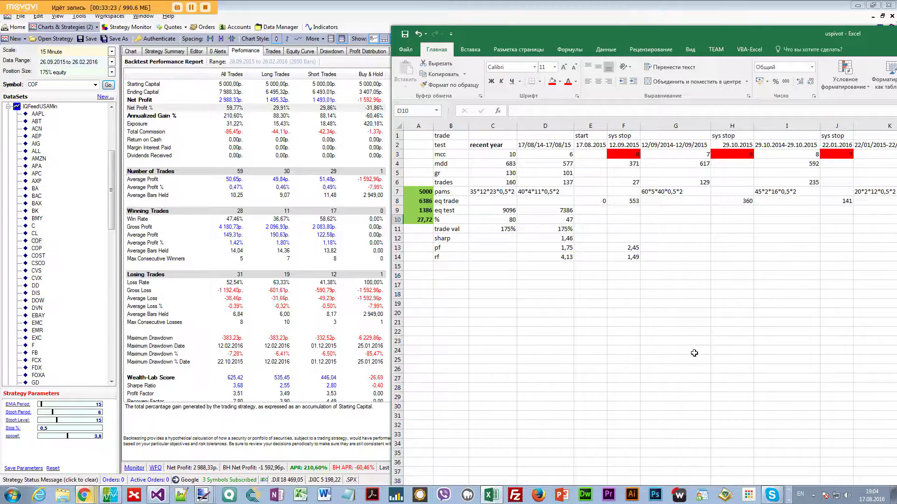
drag(660, 35, 366, 15)
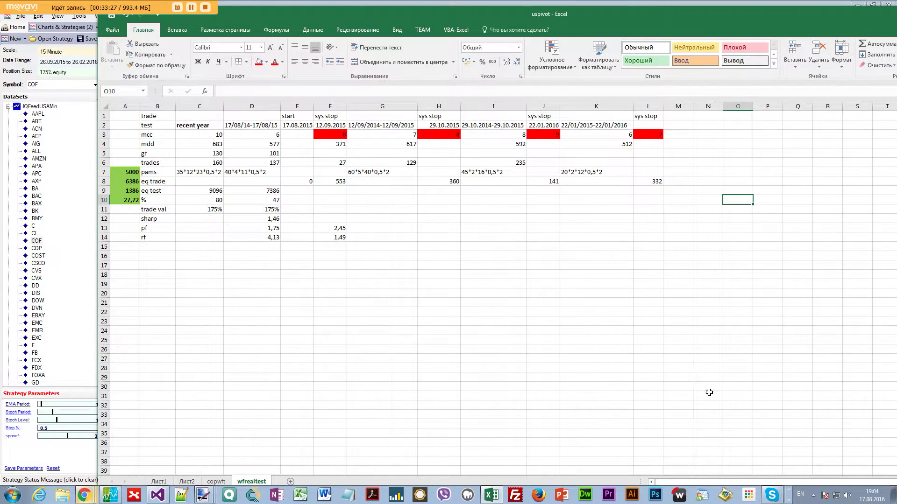
scroll(719, 483, right, 1)
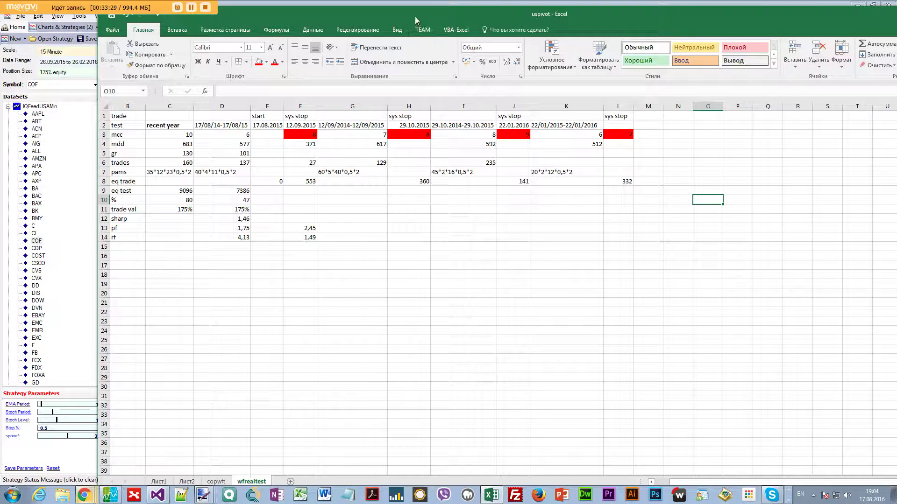
drag(414, 16, 413, 26)
click(554, 137)
key(ctrl+c)
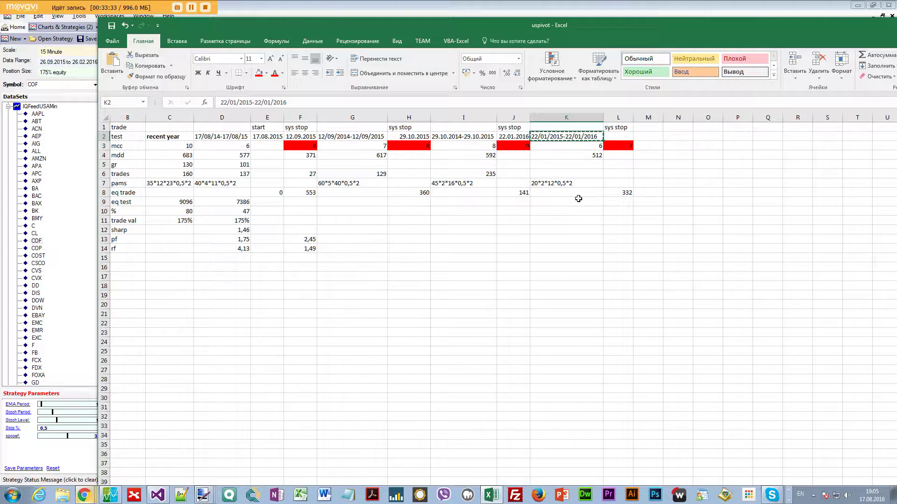
double_click(581, 137)
key(BackSpace)
text(2)
key(Return)
drag(472, 22, 564, 28)
key(ctrl+z)
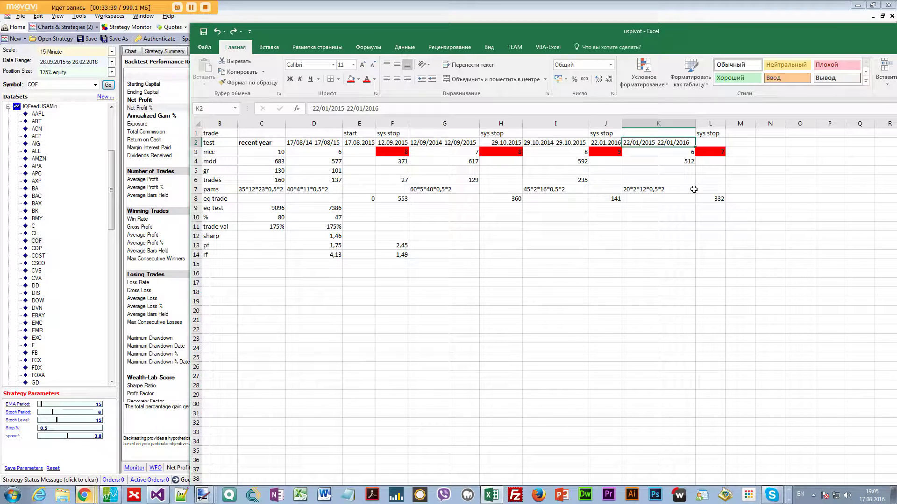
Step: Enter 26.02.2016 in L2 as the date under the last sys stop heading
click(716, 143)
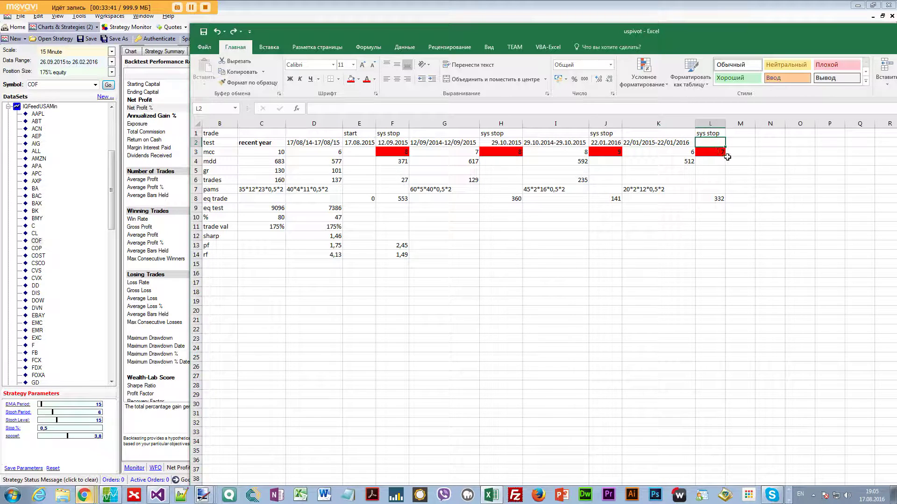
text(26/02/16)
key(Return)
key(Up)
Step: Copy the date from L2 into M2 and widen column M to fit a date range
key(ctrl+c)
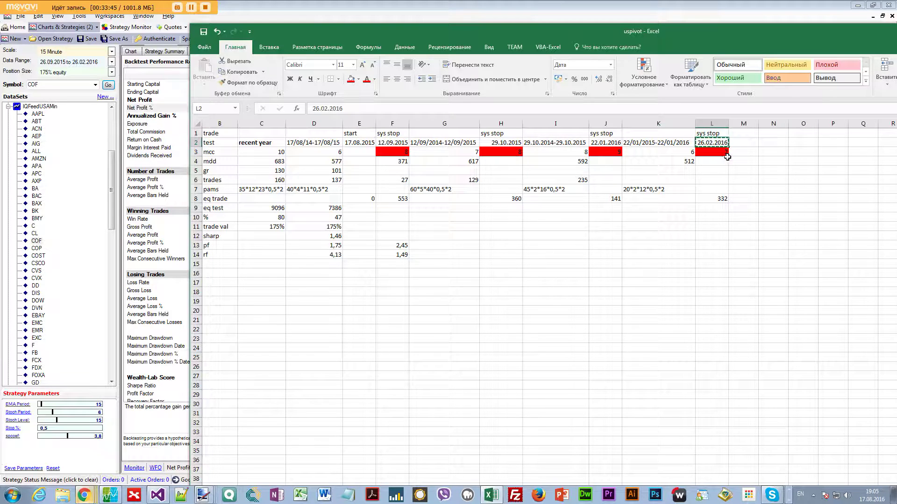
key(Right)
key(ctrl+v)
key(Escape)
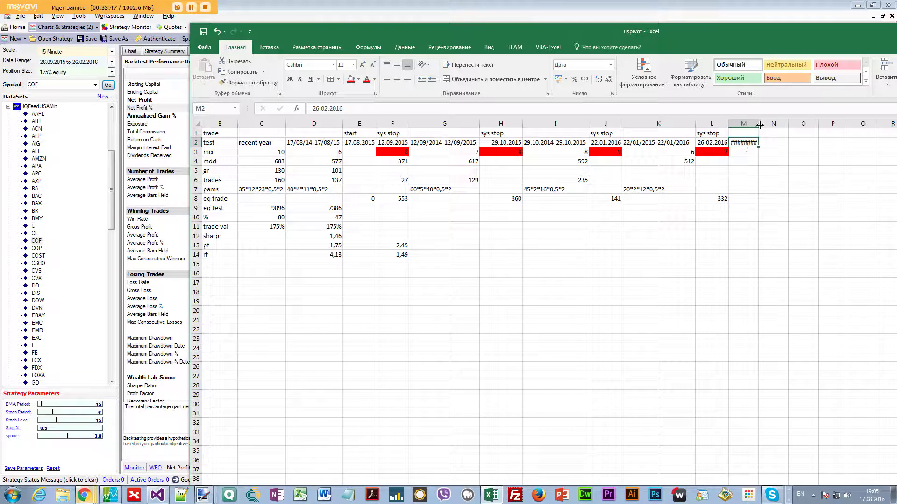
drag(758, 124, 806, 124)
Step: Extend the date in M2 into the range 26/09/16-26.02.2016
key(F2)
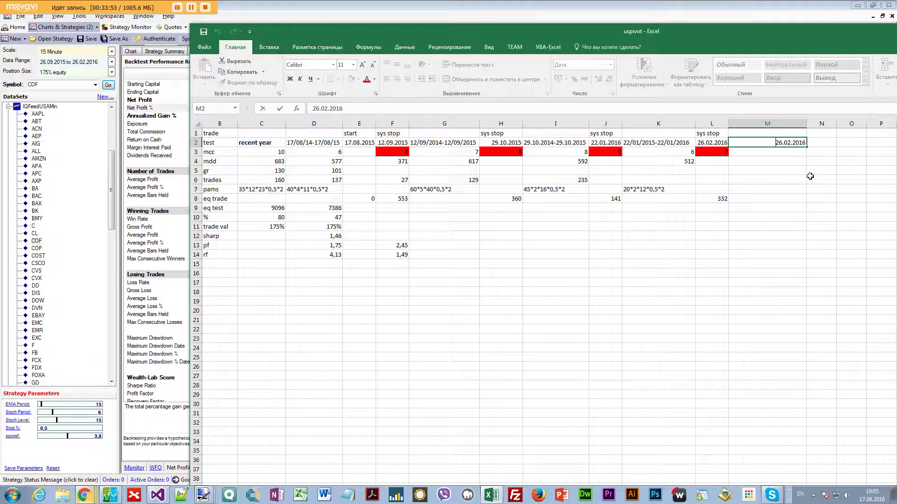
key(F2)
key(Home)
text(-)
key(Home)
text(26/09/16)
click(770, 189)
Step: Check the data range in Wealth-Lab and correct M2 in Excel to 26/09/15-26/02/2016
key(alt+Tab)
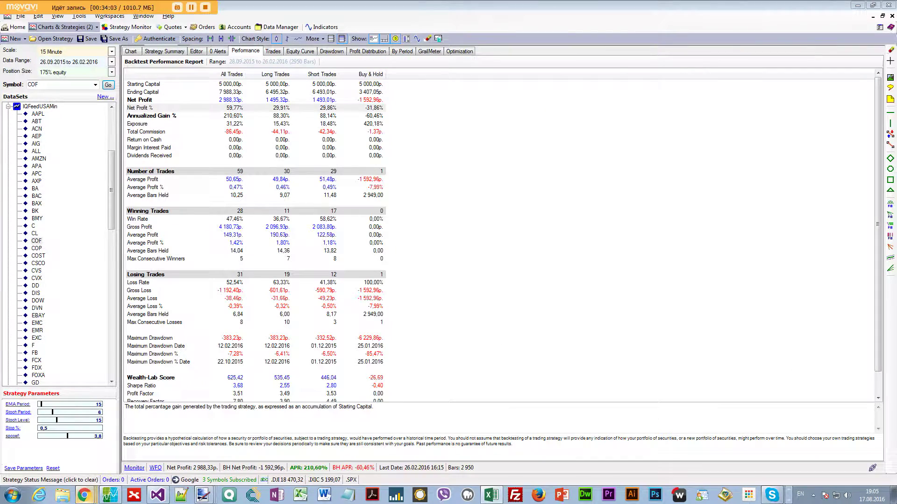
key(alt+Tab)
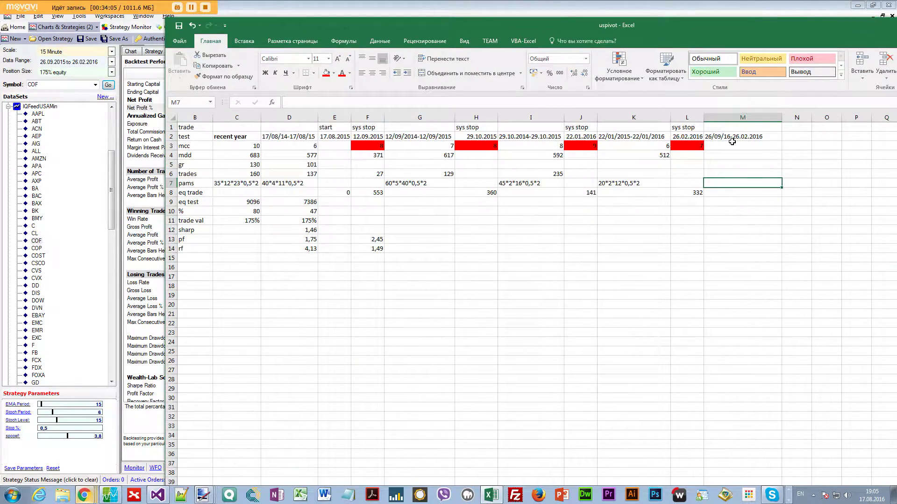
double_click(727, 136)
key(BackSpace)
text(5)
key(Return)
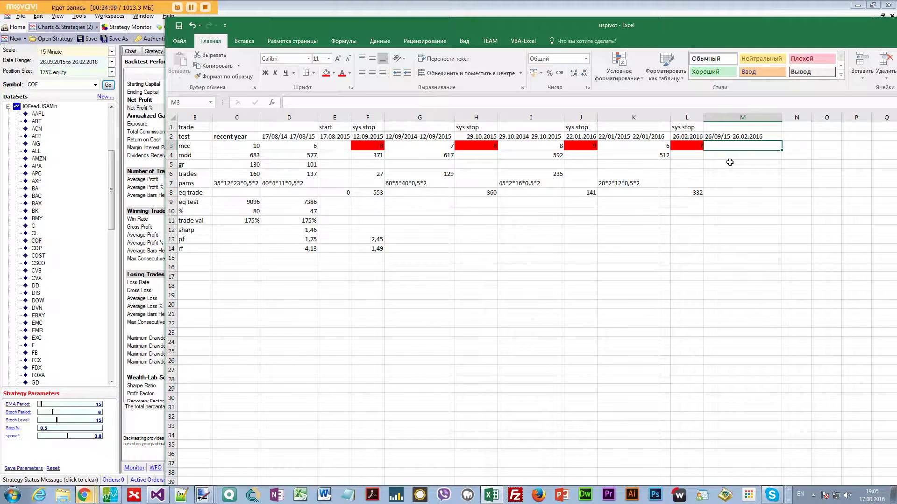
double_click(741, 137)
key(BackSpace)
text(/)
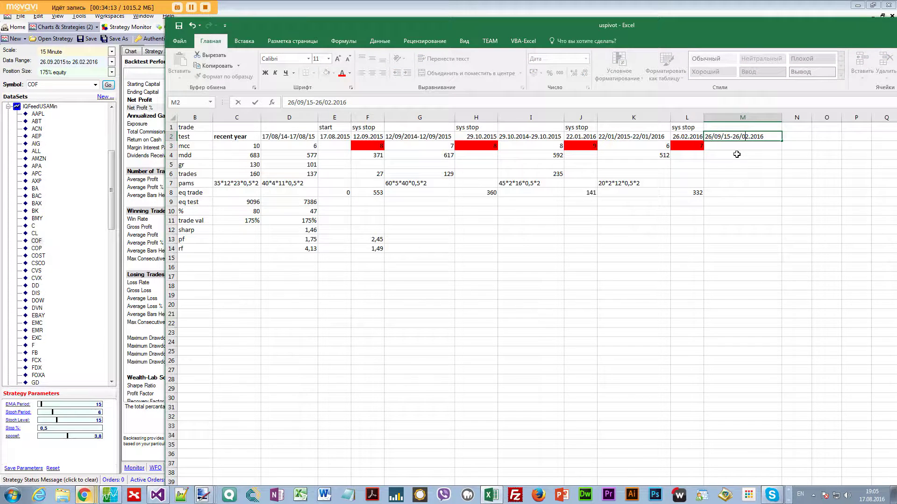
key(Delete)
text(/)
key(Return)
Step: Enter 8 as the mcc value in M3 and the maximum drawdown 383 as the mdd value in M4
drag(586, 26, 462, 44)
click(660, 174)
click(659, 160)
text(8)
key(Return)
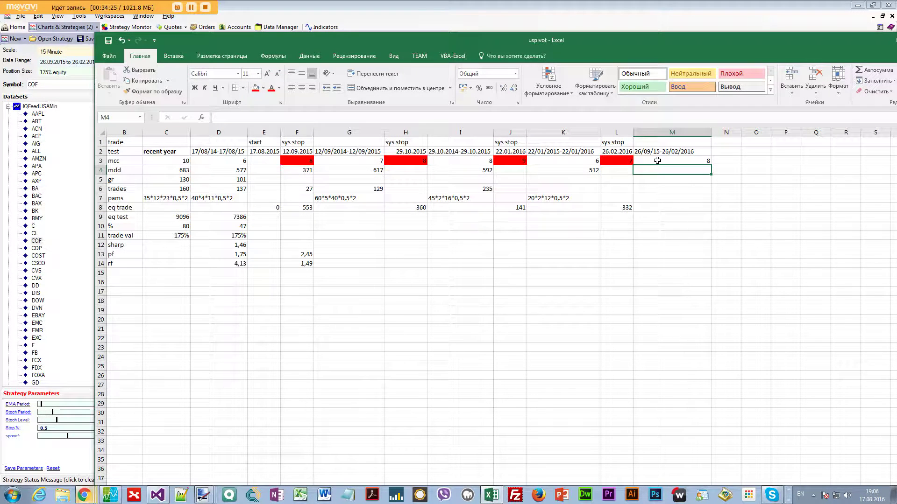
click(126, 171)
click(706, 171)
drag(536, 46, 767, 48)
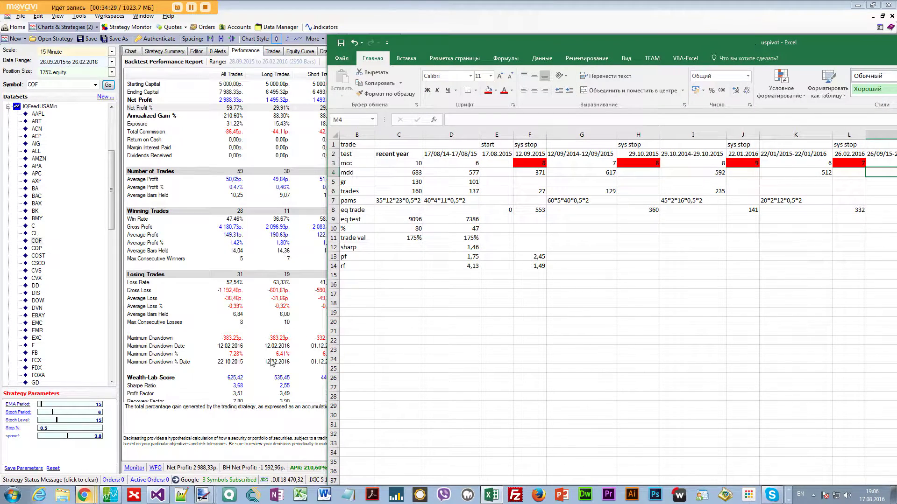
text(383)
key(Return)
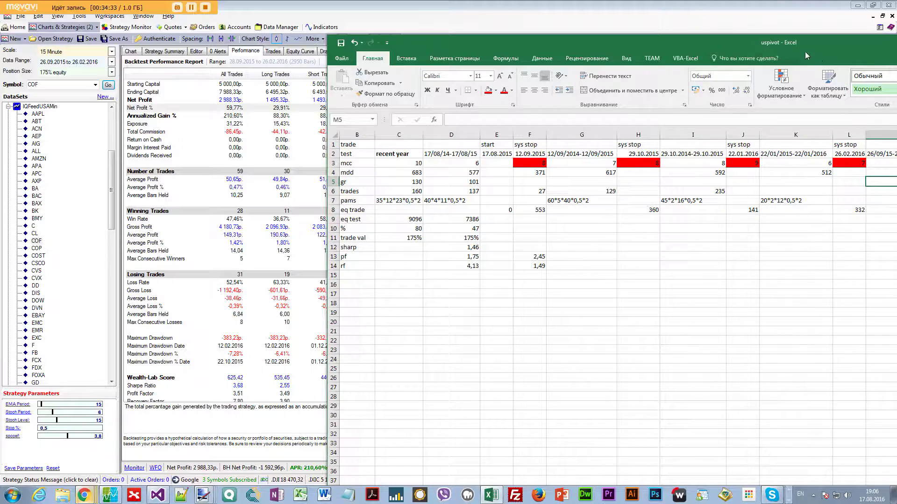
Step: Return to Wealth-Lab's drawdown curve and set the data range's end date to 26.03.2016
drag(777, 44, 543, 44)
click(491, 494)
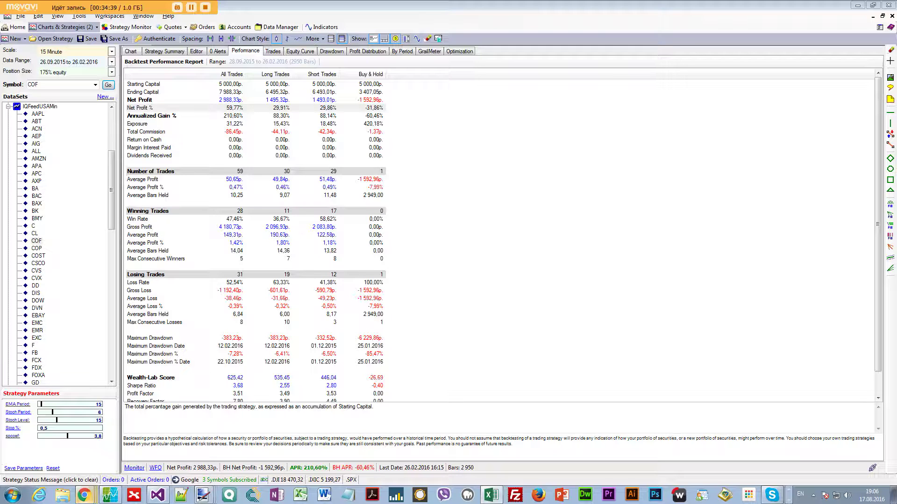
click(332, 51)
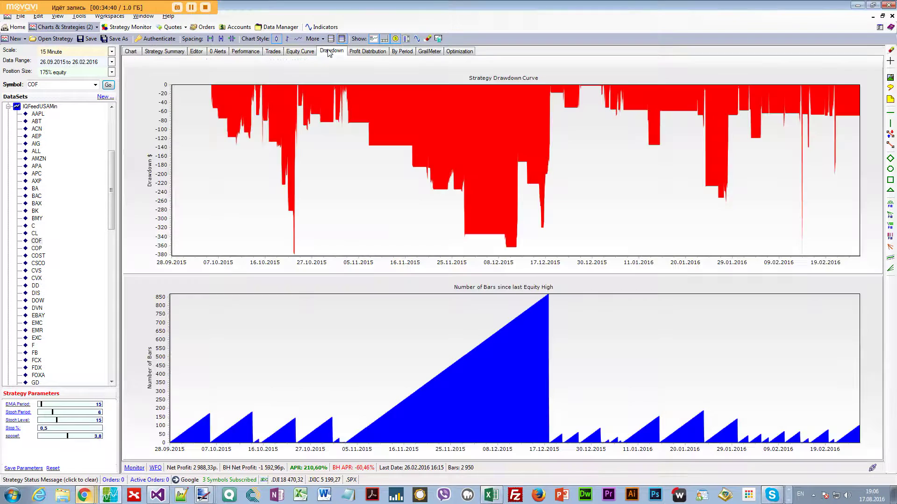
click(112, 62)
click(116, 111)
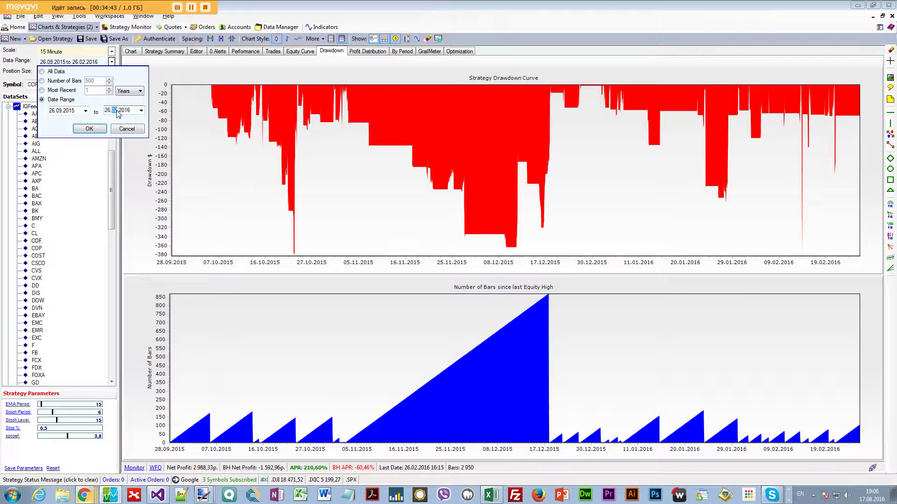
click(90, 130)
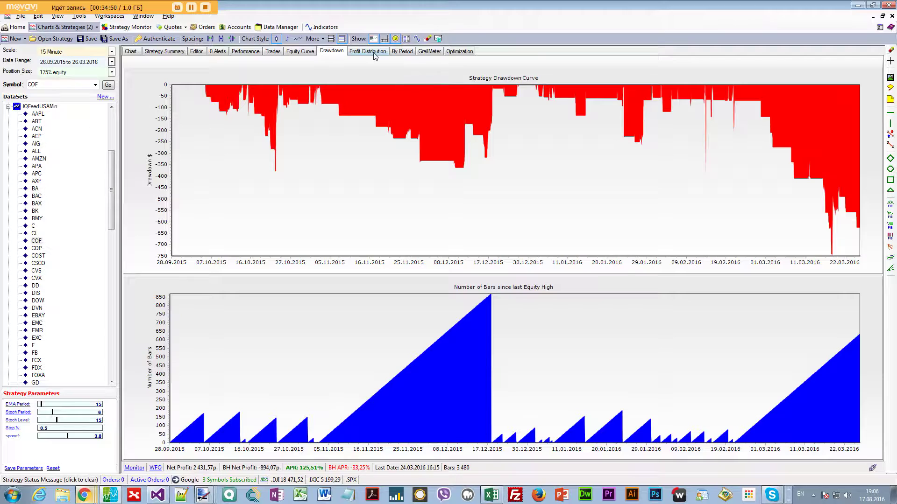
Step: Examine the top optimization result, the equity curve and the drawdown curve enlarged up to early March 2016
click(455, 54)
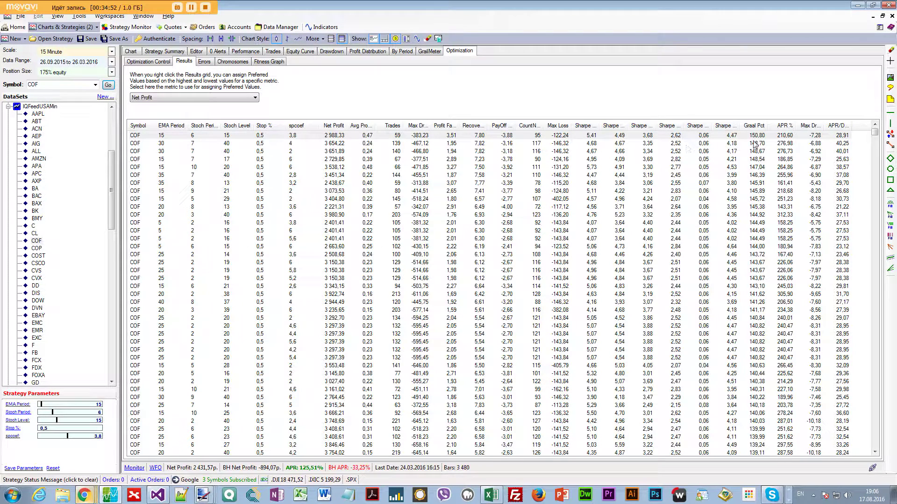
click(751, 136)
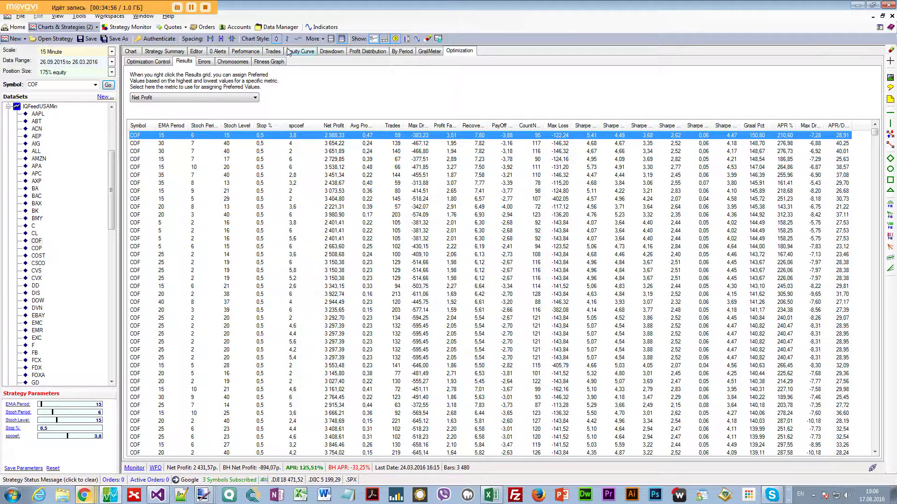
click(306, 53)
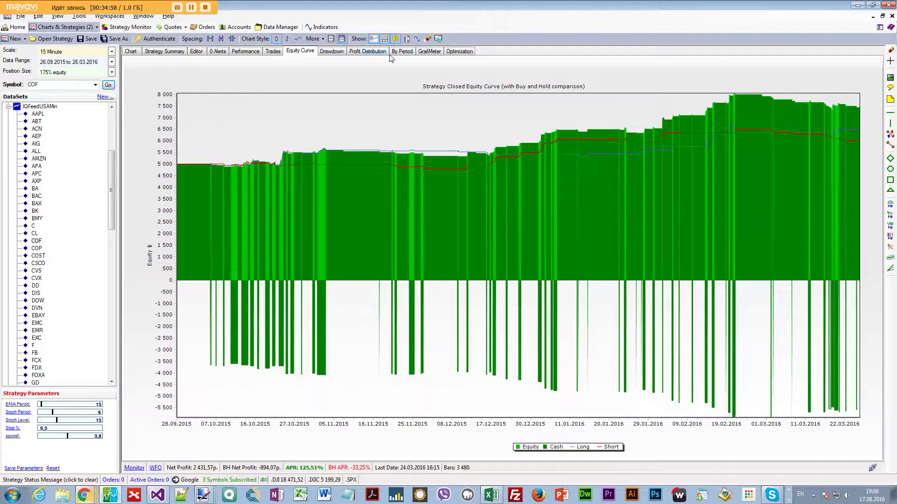
click(331, 53)
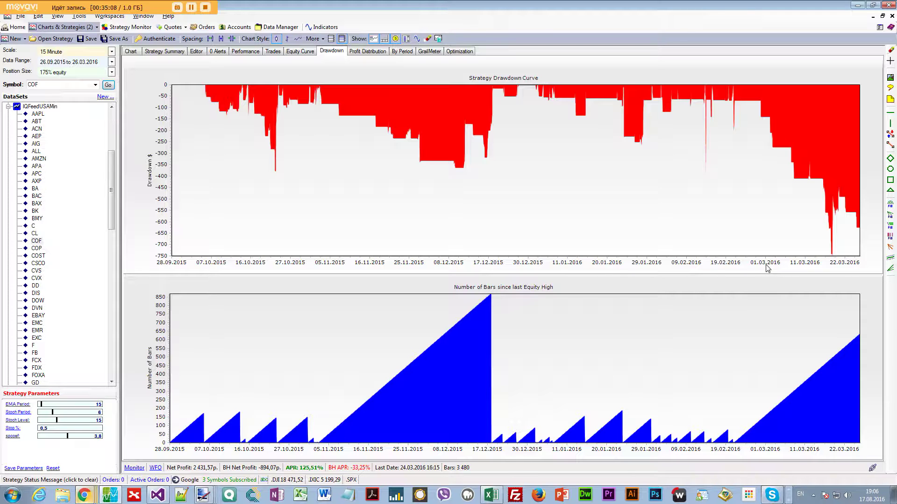
drag(173, 86, 799, 187)
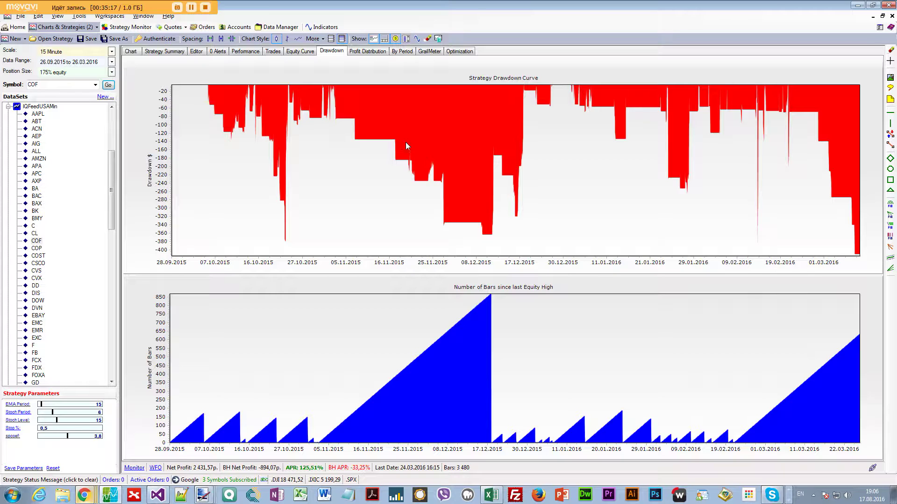
click(310, 52)
click(256, 54)
click(291, 53)
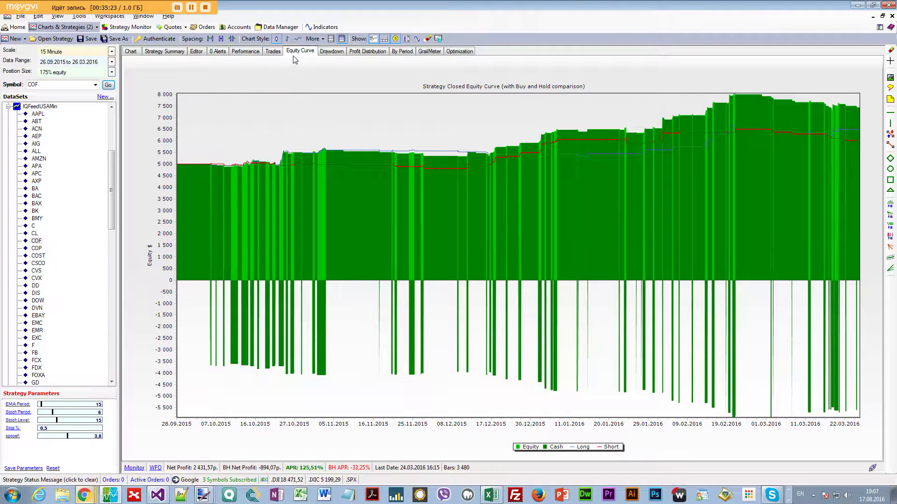
click(491, 495)
drag(896, 24, 896, 70)
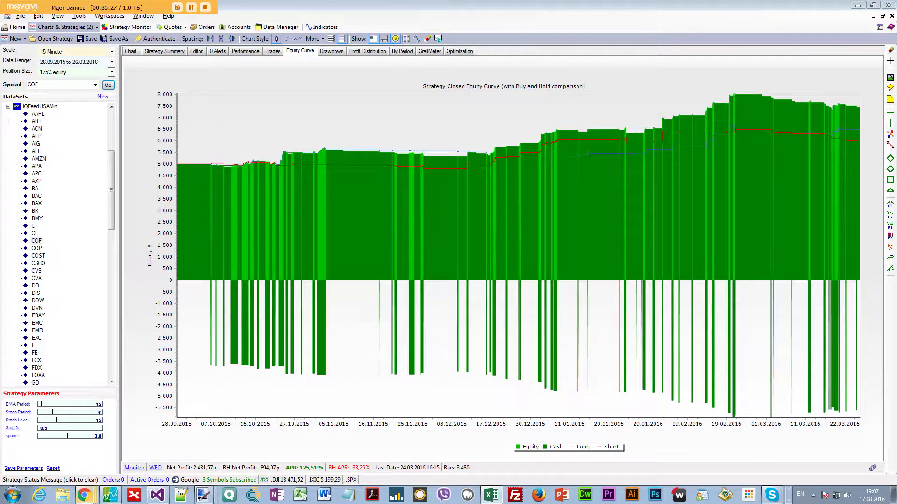
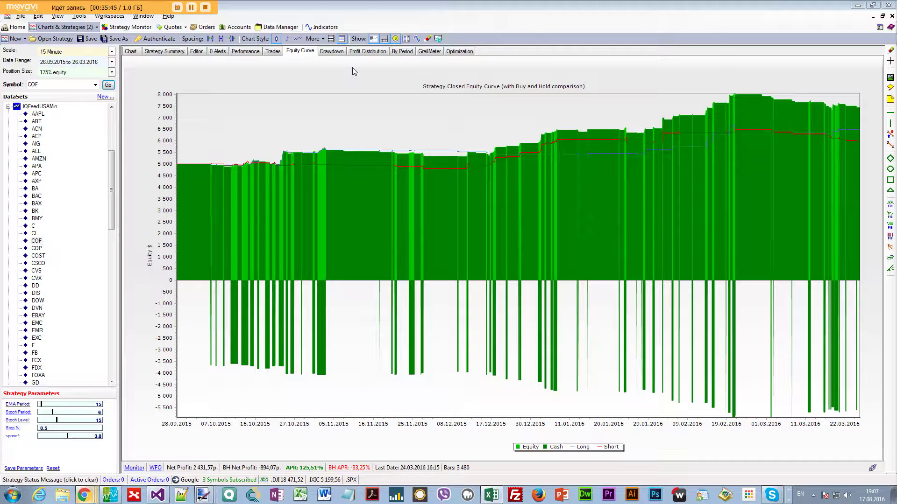
Step: Return to the drawdown curve and set the data range's end date to 26.04.2016
click(332, 52)
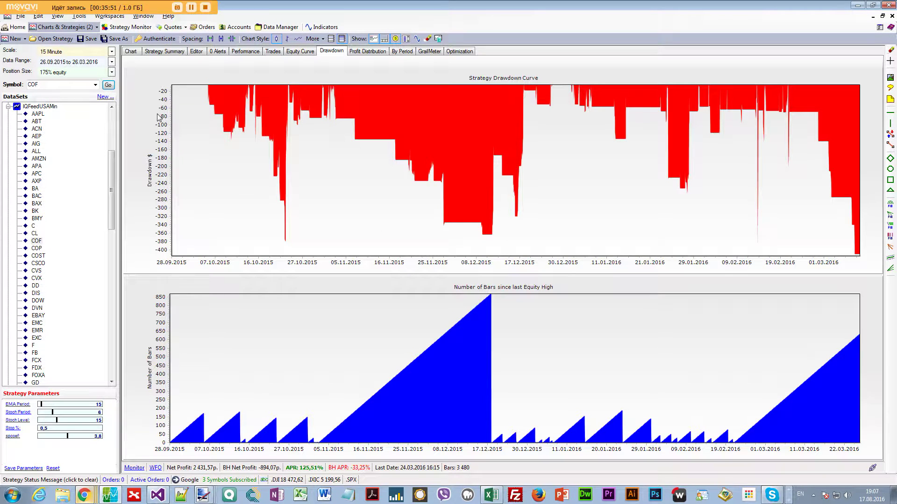
click(112, 62)
click(116, 110)
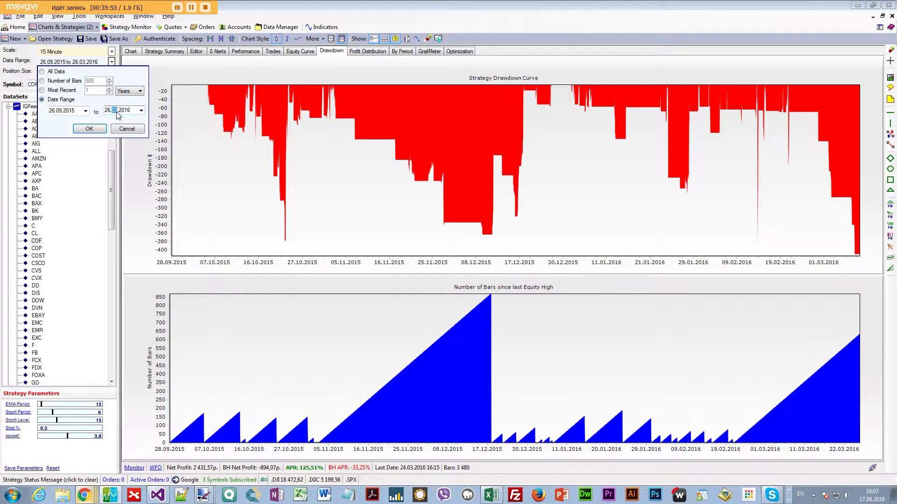
click(102, 131)
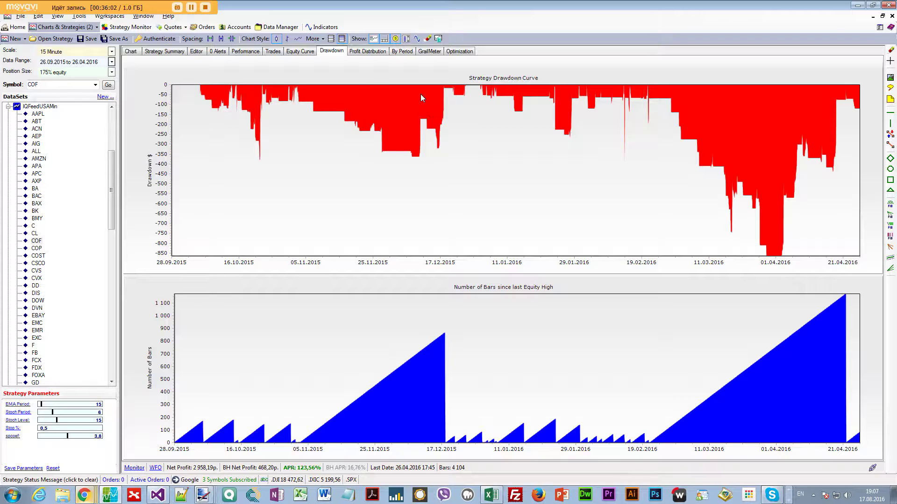
Step: Compare the equity curve with the drawdown curve and enlarge the drawdown section from October 2015 to mid-March 2016
click(294, 53)
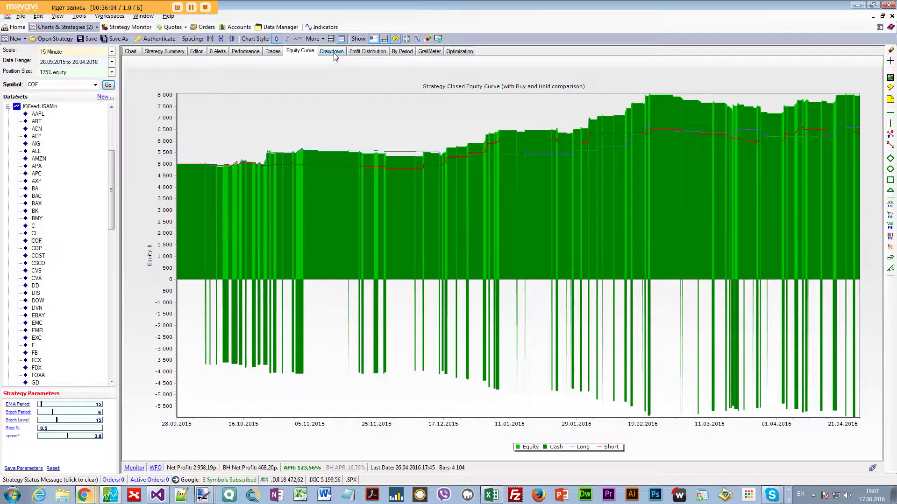
click(337, 54)
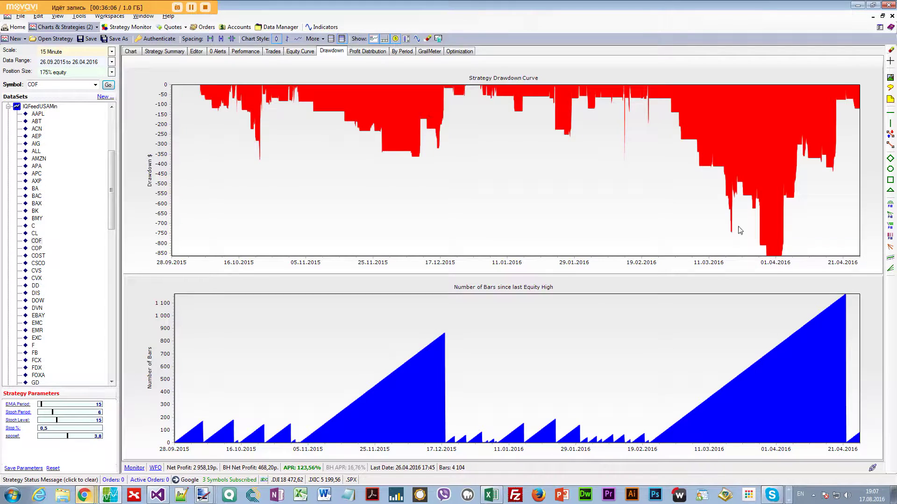
drag(199, 86, 726, 172)
Step: Show the list of trades and set the data range's start date to 26.02.2016
click(280, 51)
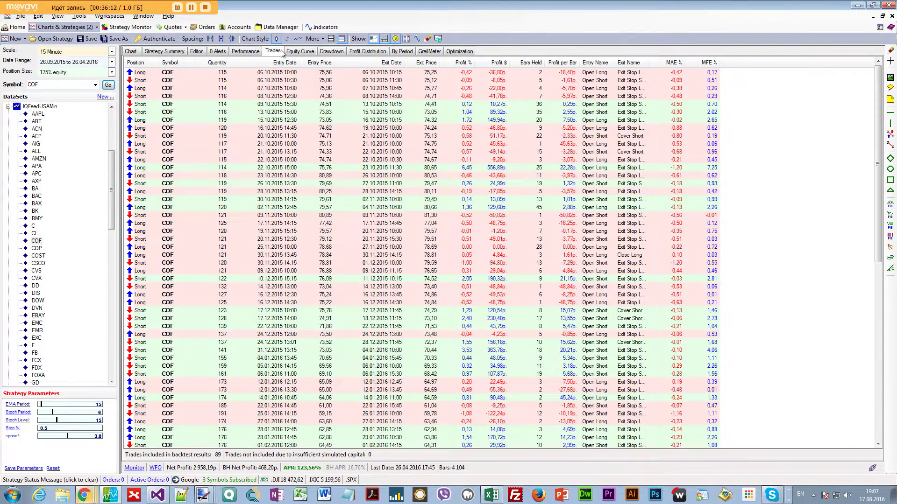
click(111, 62)
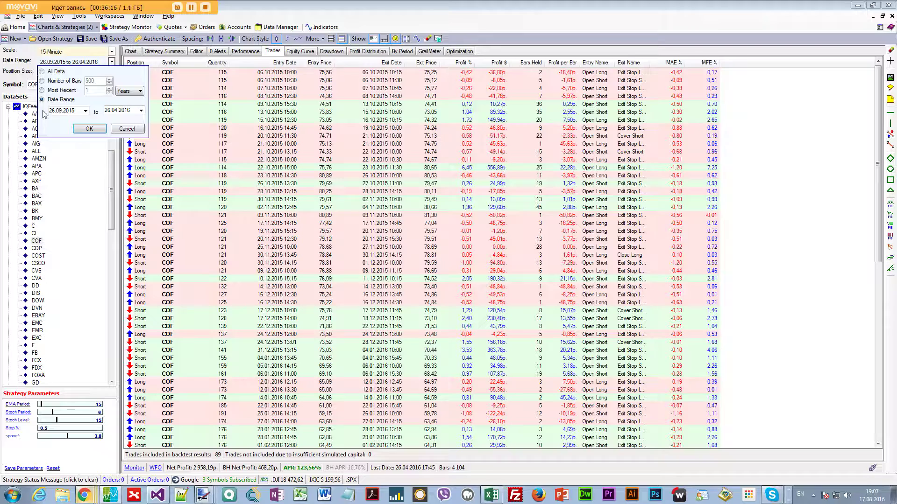
click(59, 113)
text(022016)
click(89, 129)
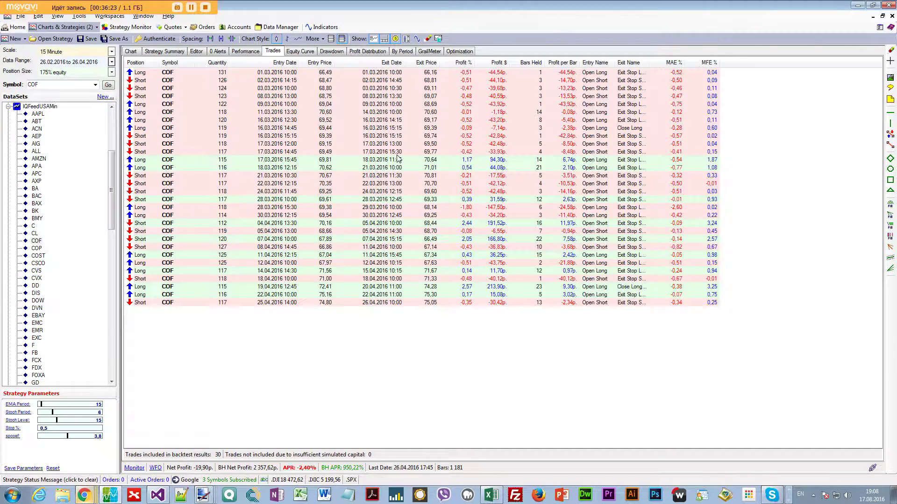
Step: Go through the consecutive losing trades from 01.03.2016 to 16.03.2016 to determine the losing streak
click(337, 137)
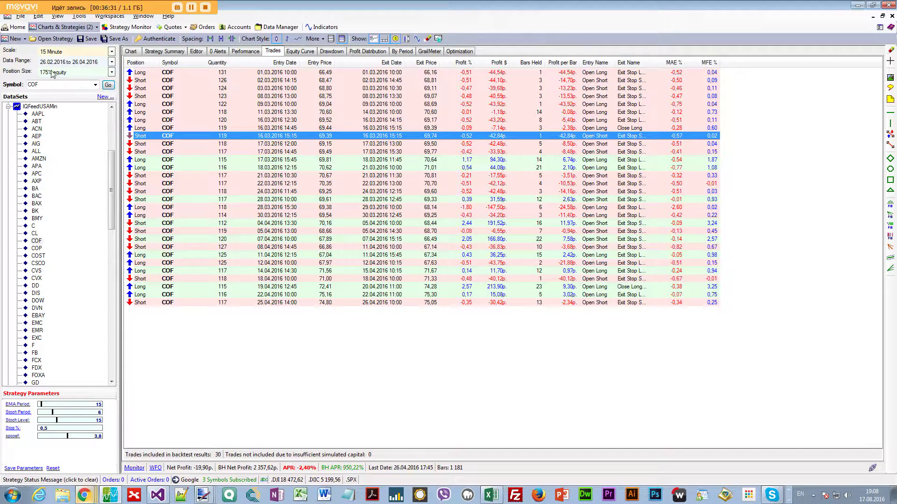
click(264, 75)
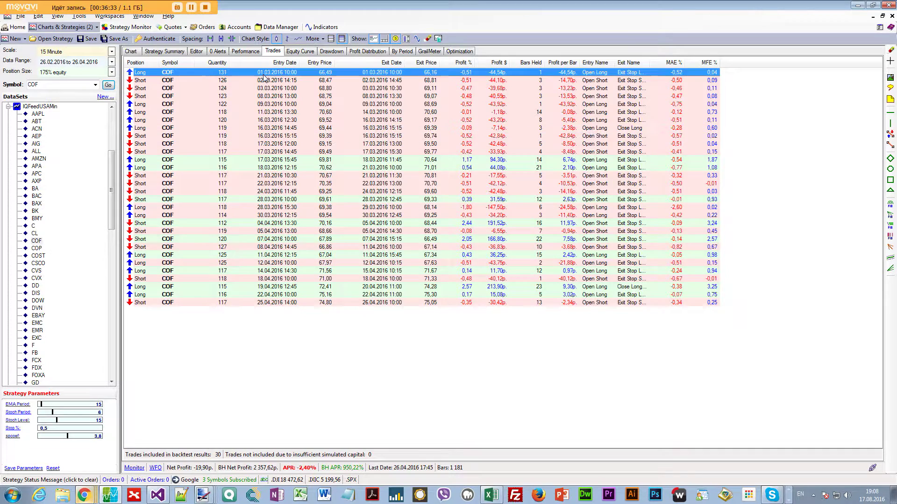
key(Down)
key(Down)
key(Down)
key(Down)
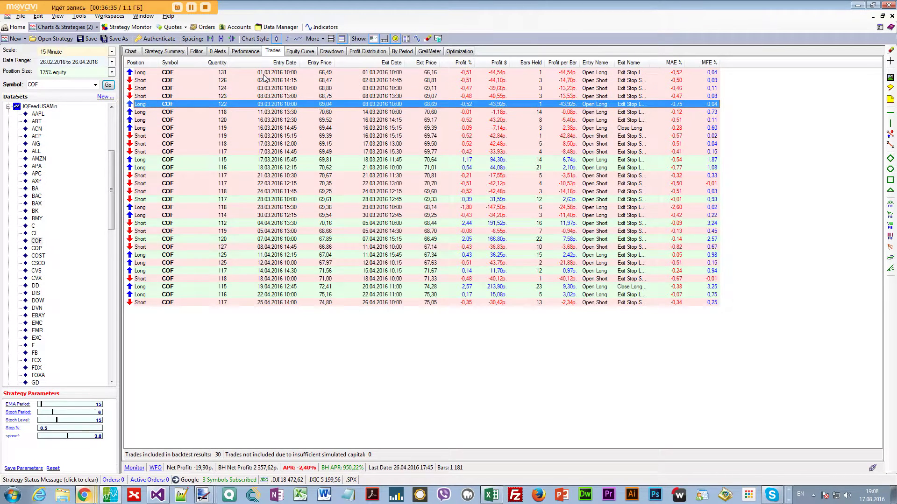
key(Down)
key(Down)
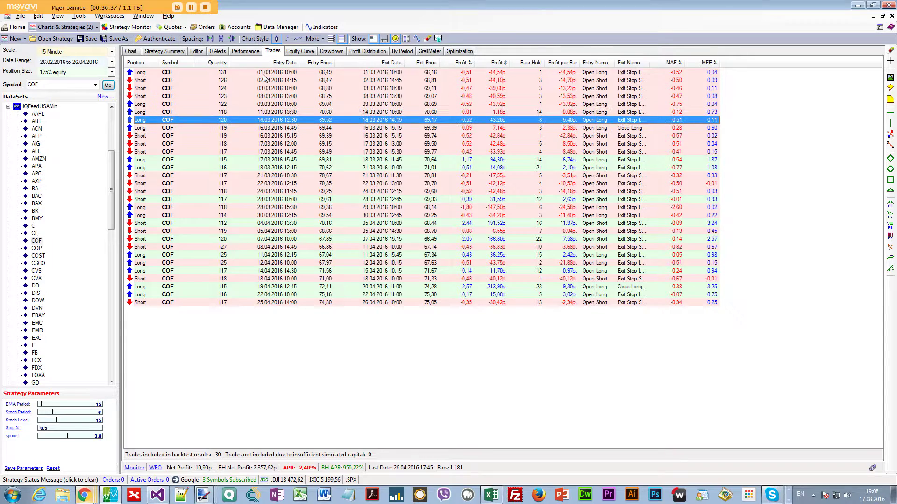
key(Down)
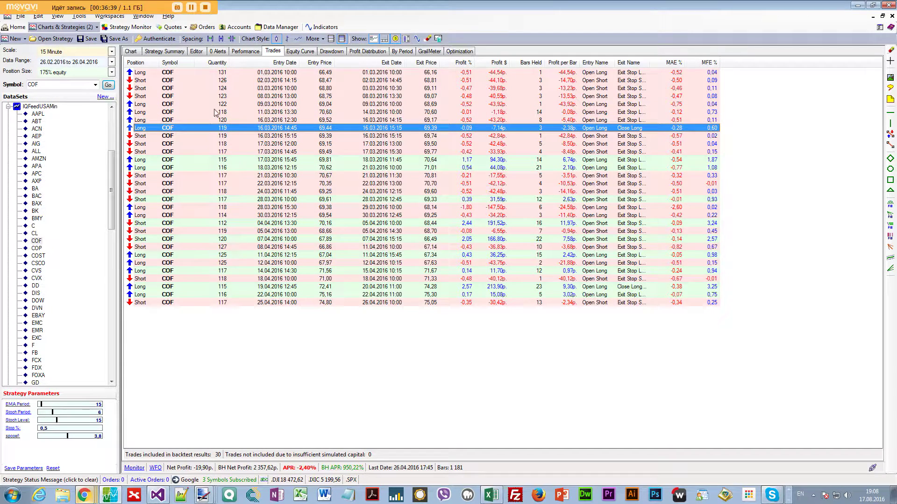
Step: Set the data range's end date to 16.03.2016
click(112, 62)
click(109, 110)
key(Right)
click(100, 129)
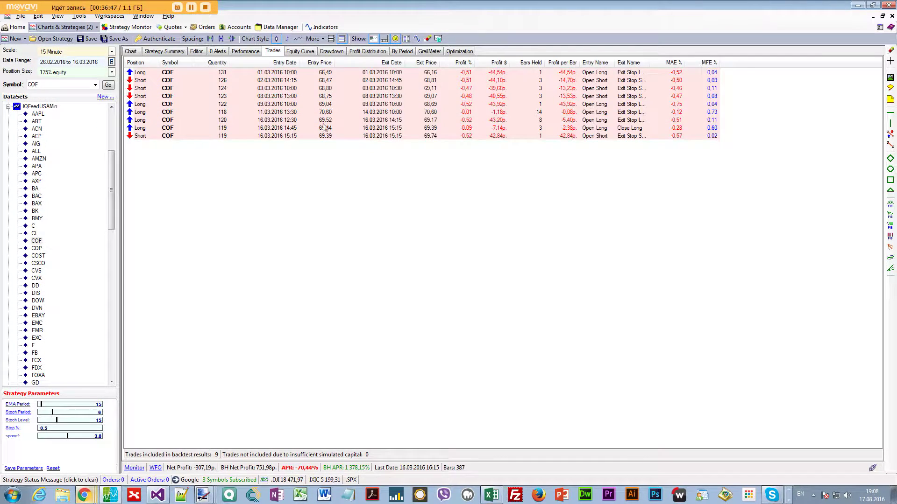
Step: Examine the drawdown curve and the net profit in the performance report for the stopped trading period
click(333, 51)
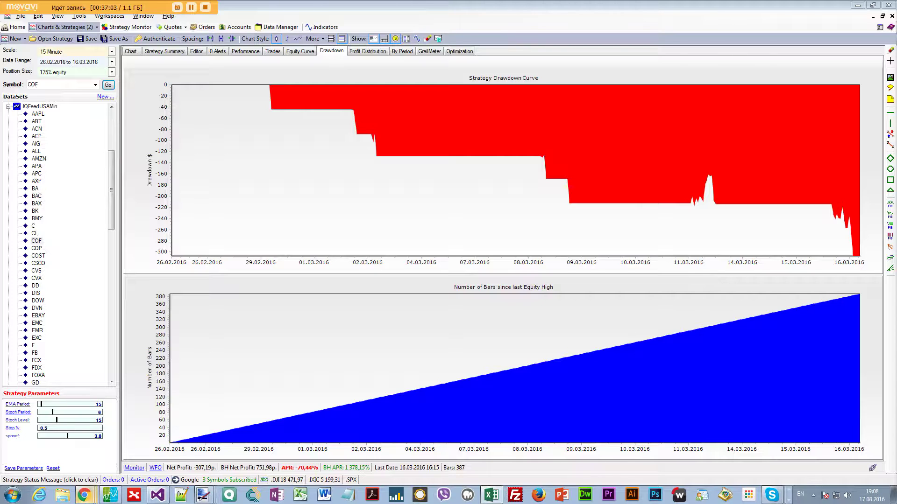
click(245, 51)
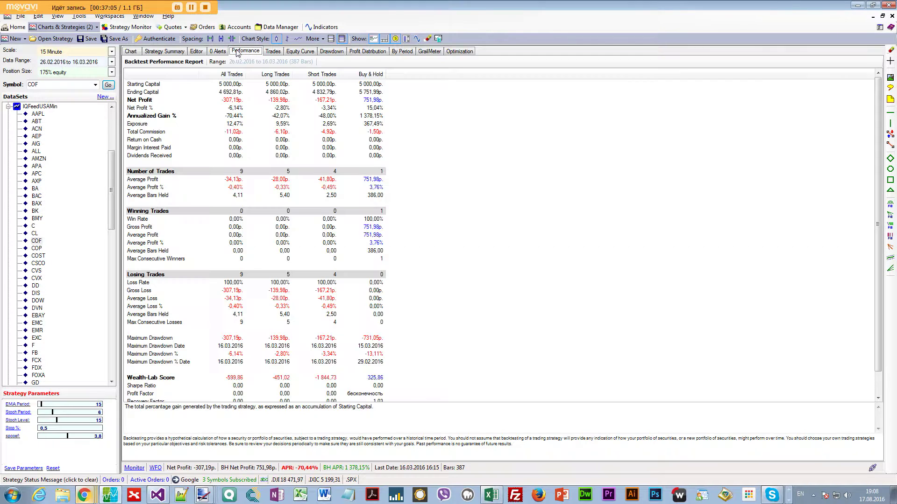
click(235, 104)
Step: Switch to the uspivot workbook in Excel and enter -300 as the eq trade value in M8
key(alt+Tab)
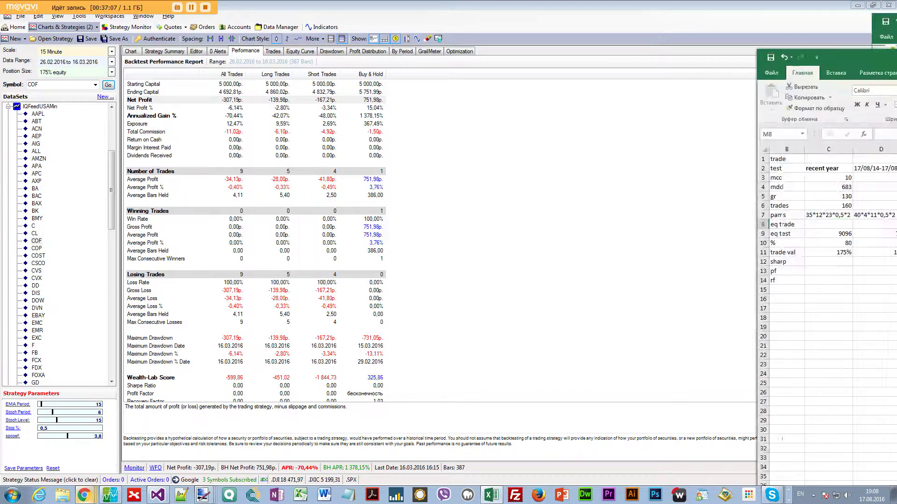
click(646, 257)
click(649, 208)
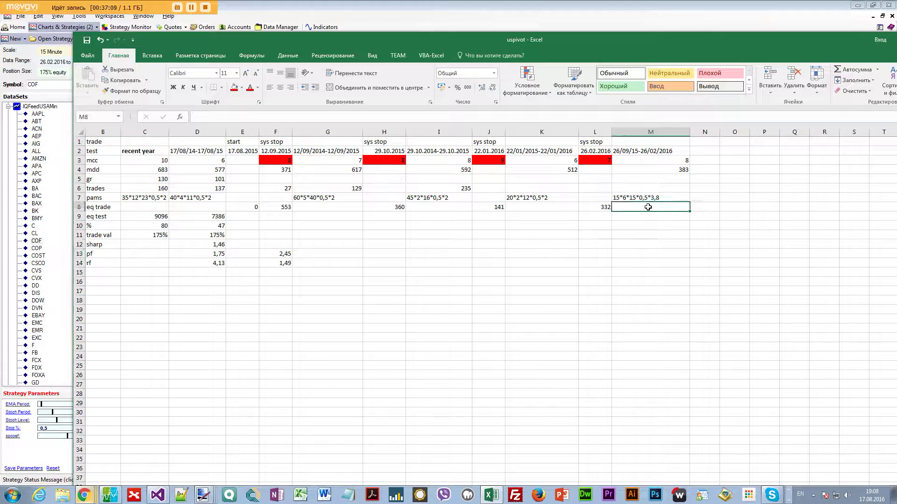
text(300)
key(Return)
click(648, 207)
double_click(648, 207)
text(-)
key(Return)
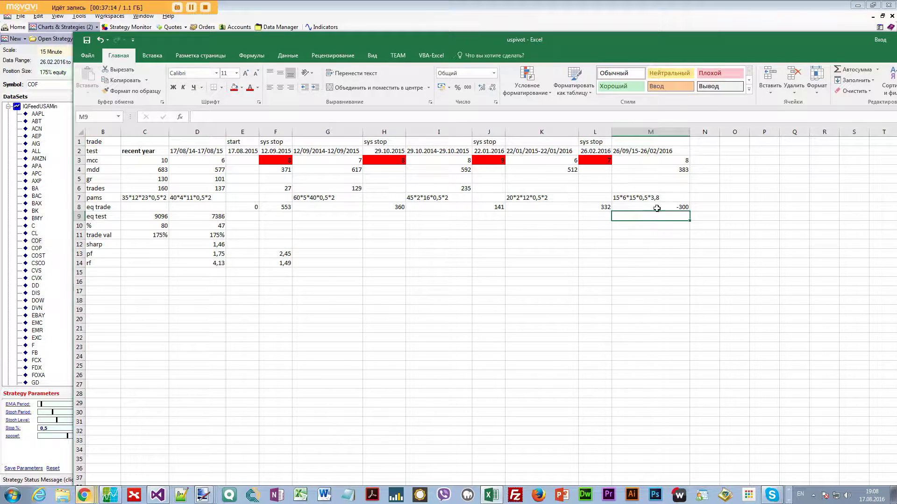
Step: Check the percentage result in A10 and move the Excel window aside to reveal Wealth-Lab
click(287, 354)
drag(310, 316, 110, 307)
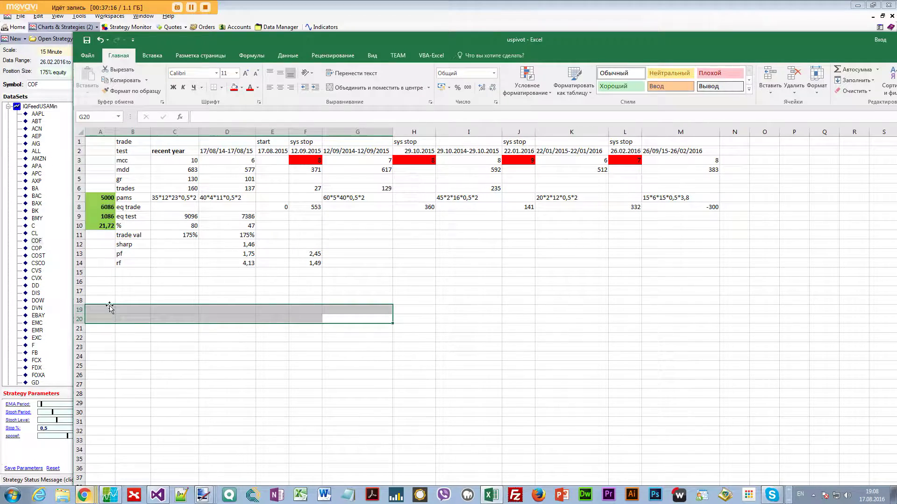
click(126, 291)
click(105, 226)
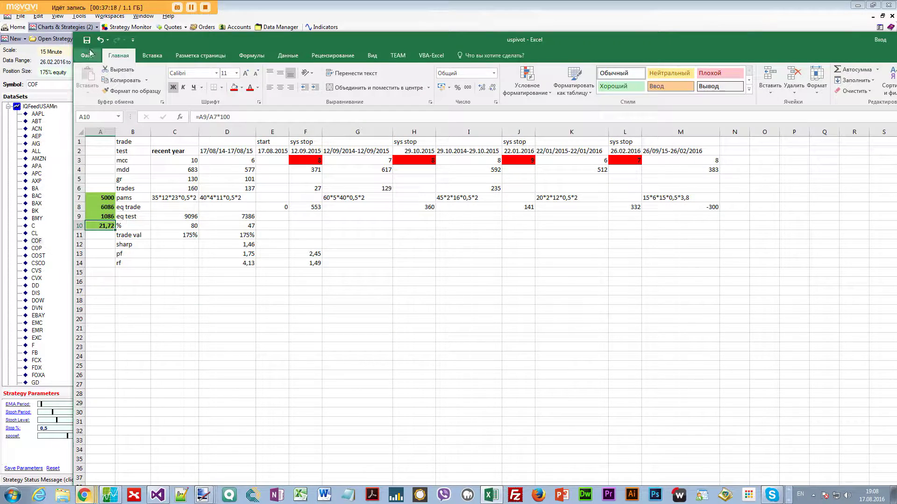
drag(172, 41, 896, 56)
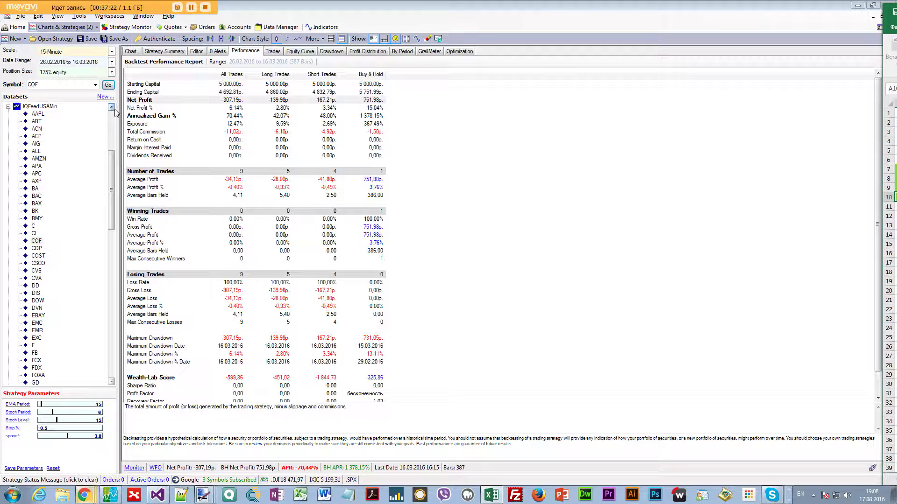
Step: Set the data range's start date to 16.03.2015, keeping 16.03.2016 as the end date
click(112, 63)
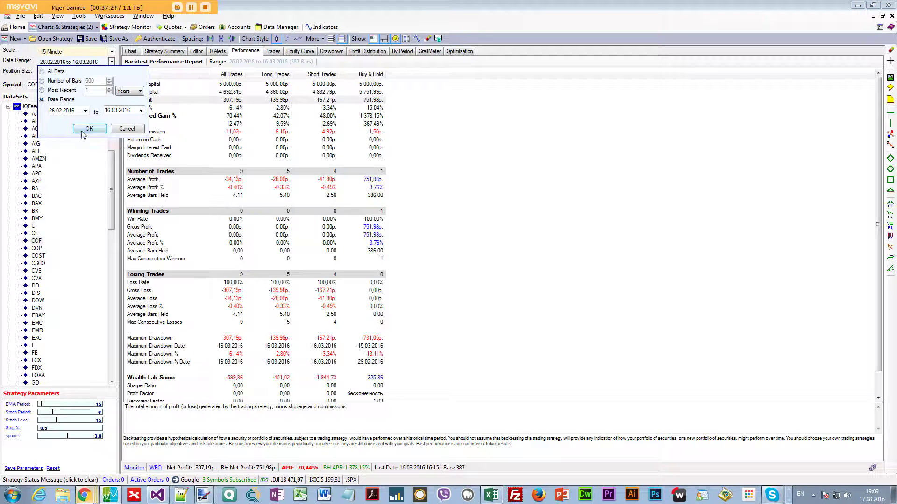
click(52, 112)
key(Right)
key(Right)
key(Down)
click(89, 128)
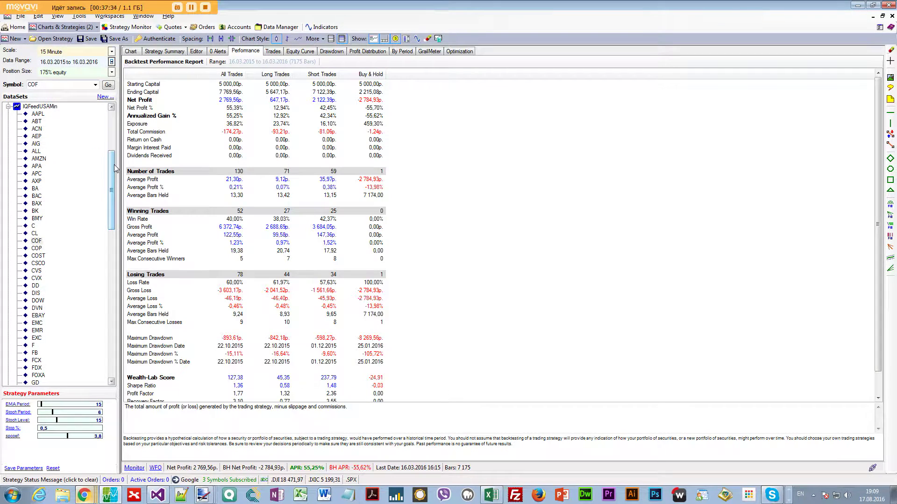
Step: Run the genetic optimization of the strategy with the GrailMeter Scorecard With Trades 50 Limit
click(461, 53)
click(148, 62)
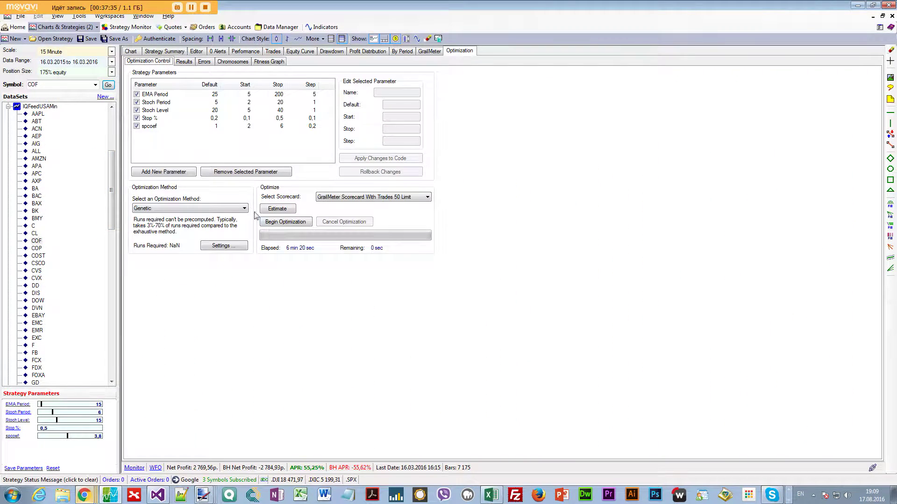
click(286, 224)
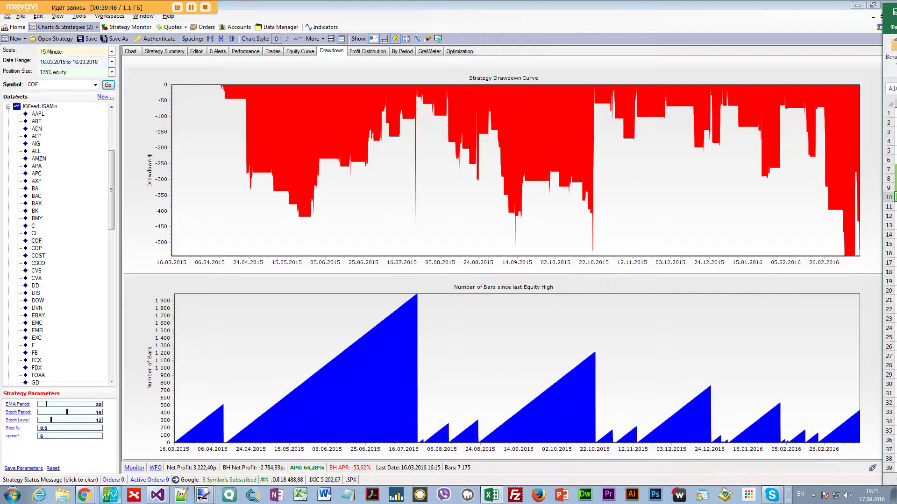
click(894, 122)
click(895, 187)
click(895, 206)
click(895, 197)
click(894, 123)
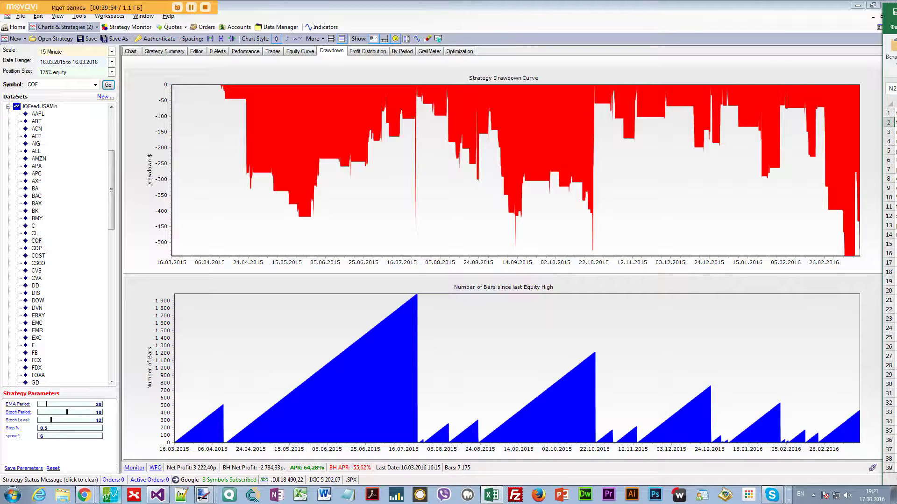
click(894, 187)
click(894, 122)
click(894, 132)
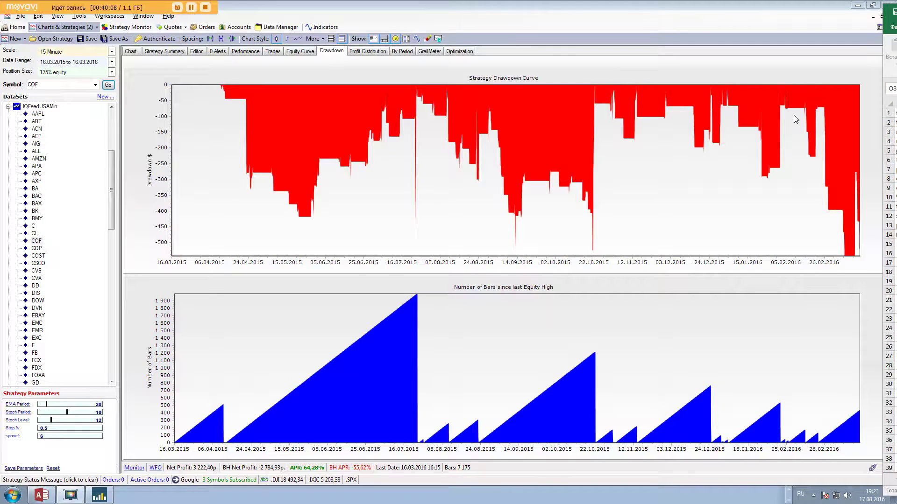
Step: Extend the data range's end date to 16.04.2016 for the drawdown curve
click(111, 63)
click(114, 110)
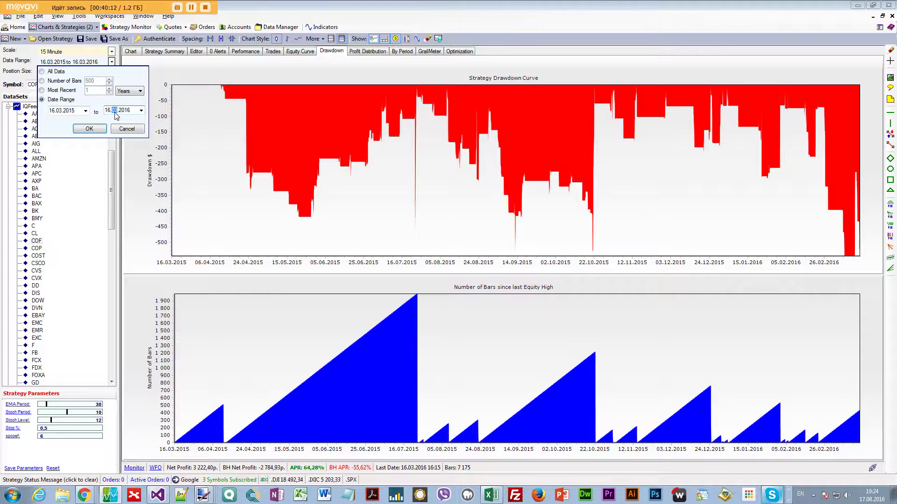
key(Up)
click(93, 128)
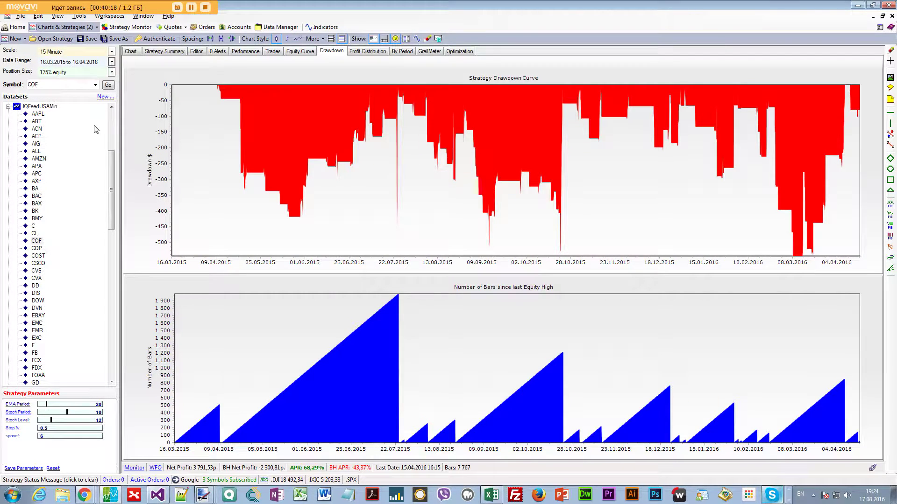
Step: Extend the data range's end date to 16.06.2016
click(112, 62)
click(115, 111)
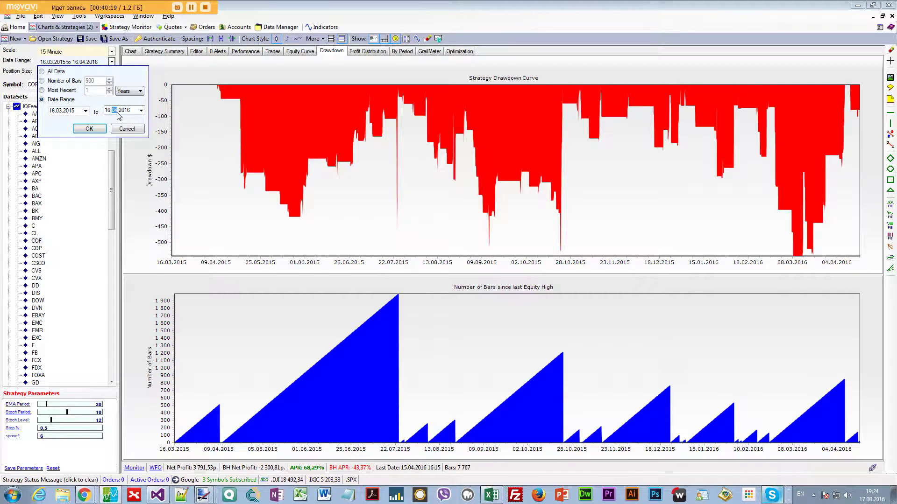
click(94, 129)
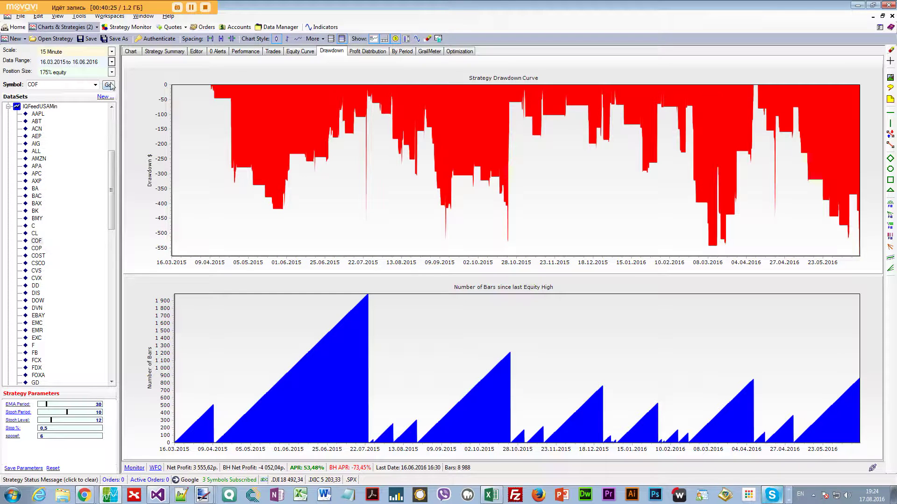
Step: Set the data range's end date to 17.08.2016 and enlarge the drawdown curve from April 2015 to early June 2016
click(112, 62)
click(116, 112)
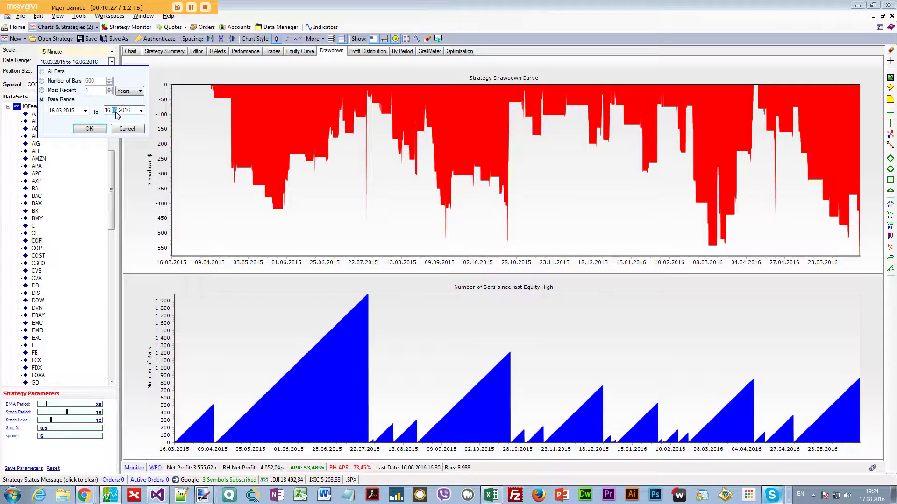
click(107, 112)
text(1)
click(91, 129)
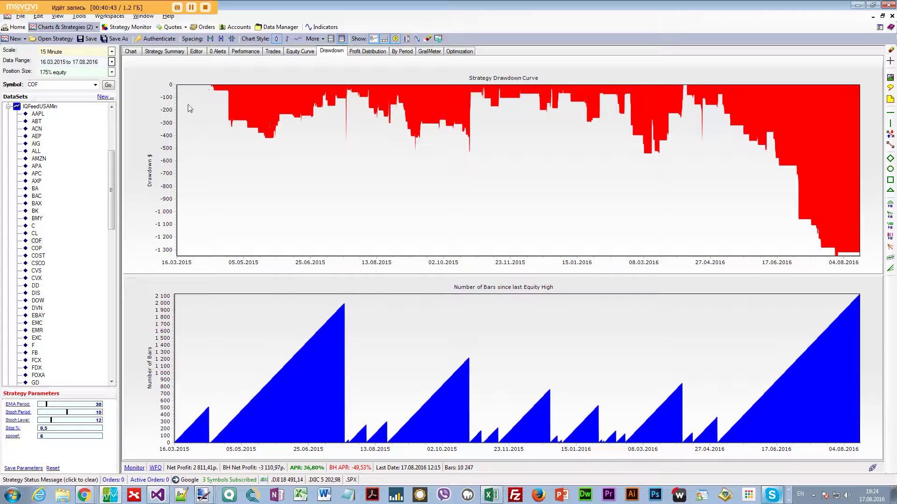
drag(210, 85, 767, 153)
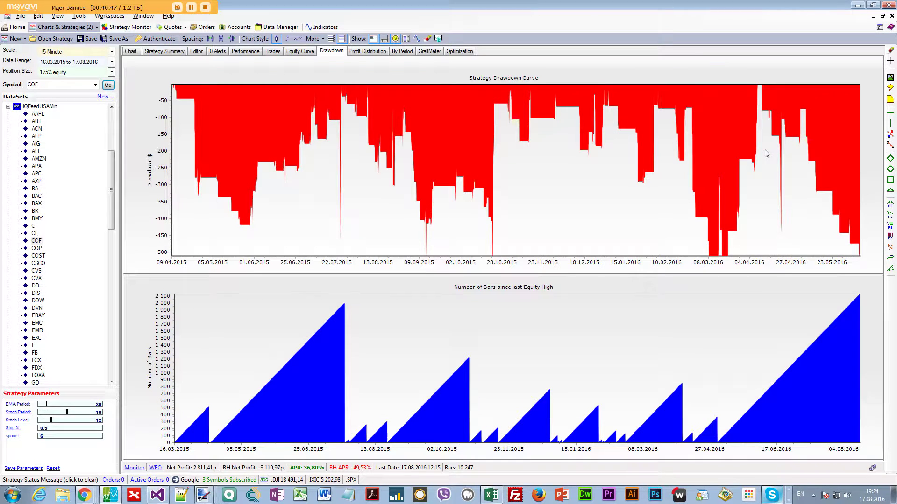
Step: Set the data range's end date to 25.06.2016
click(111, 62)
click(117, 110)
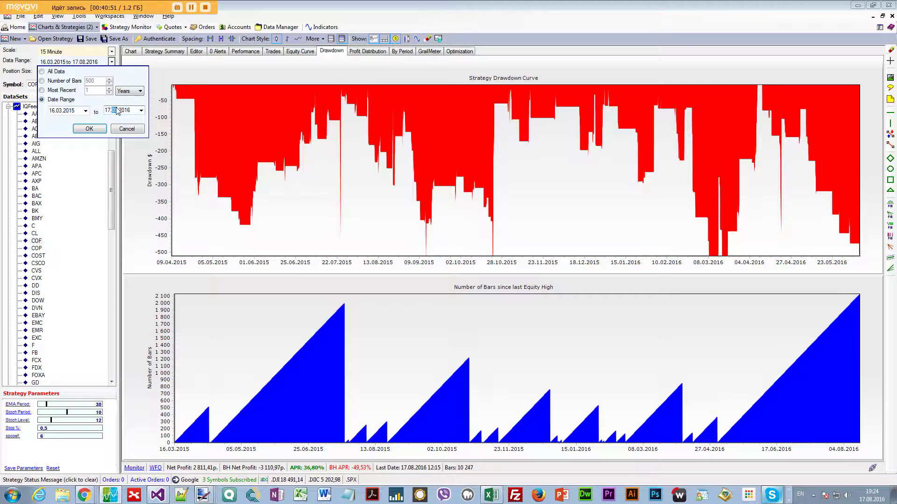
key(Left)
click(89, 129)
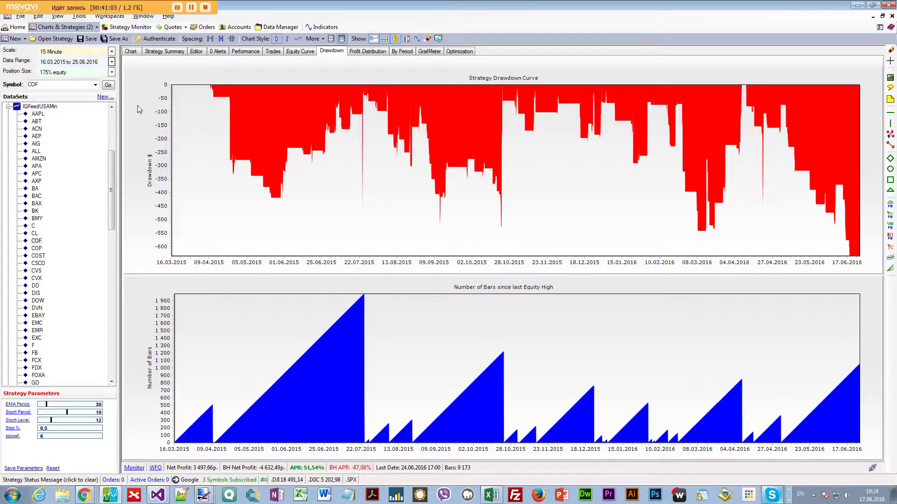
Step: Set the data range's start date to 16.03.2016 for the drawdown curve
click(111, 62)
click(69, 111)
text(2016)
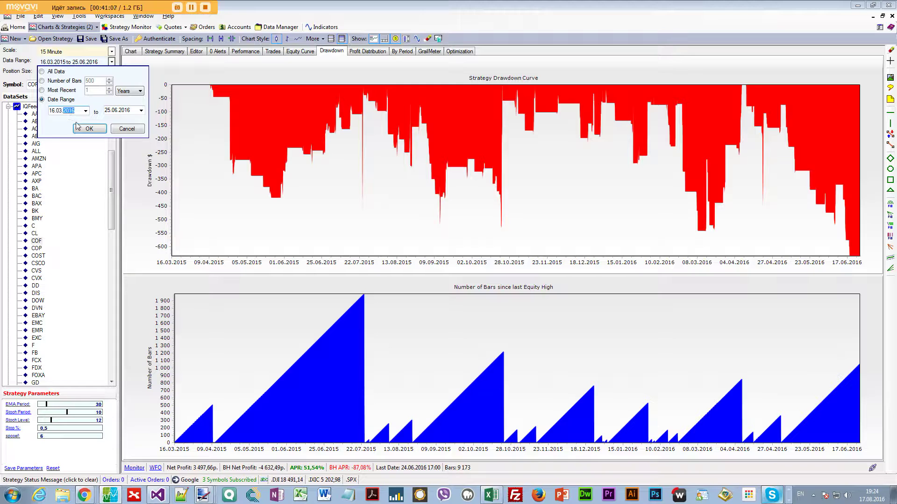
click(84, 129)
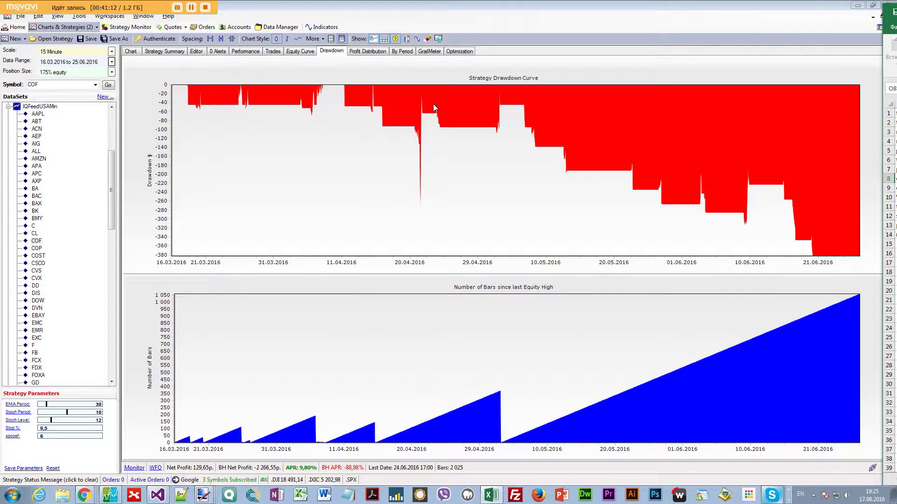
Step: Examine the maximum consecutive losses and net profit in the performance report for 16.03.2016 to 25.06.2016
click(257, 55)
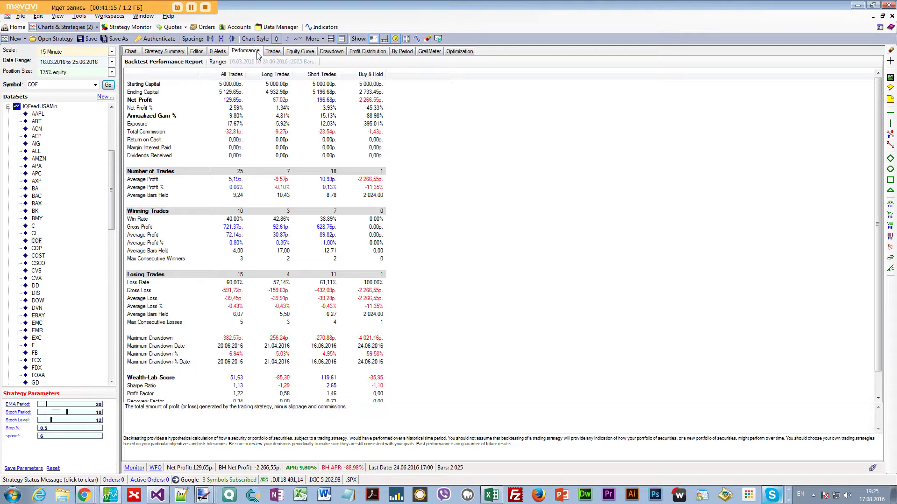
click(242, 324)
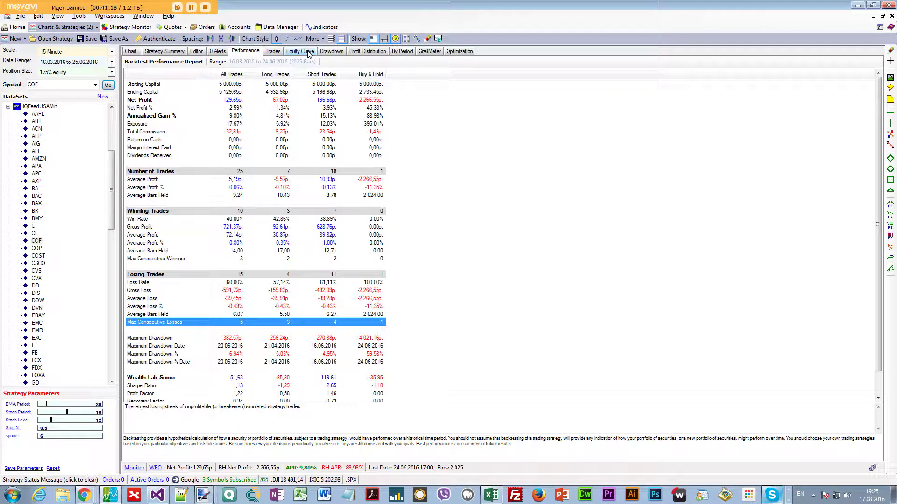
click(229, 100)
click(258, 165)
click(239, 102)
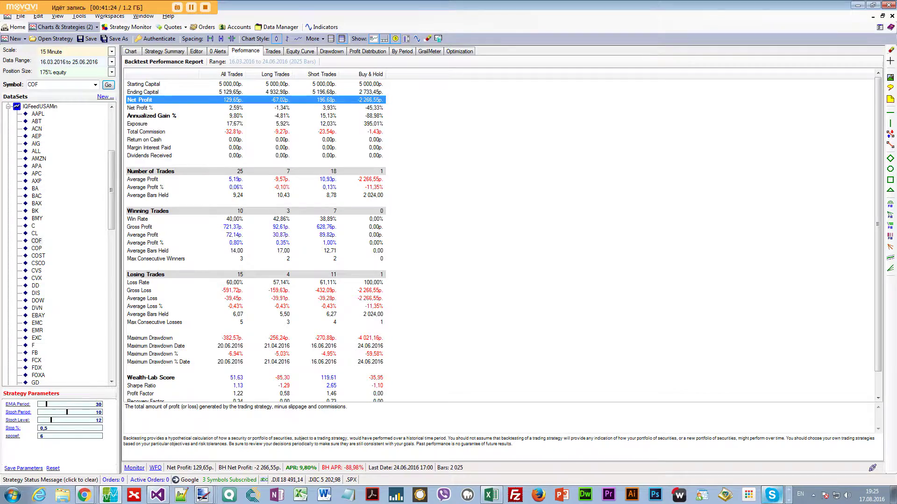
Step: Switch to Excel, record 129 as the eq trade value for the 16/03/15-16/03/16 test, and return to Wealth-Lab
click(491, 494)
drag(527, 58, 480, 59)
text(129)
key(Return)
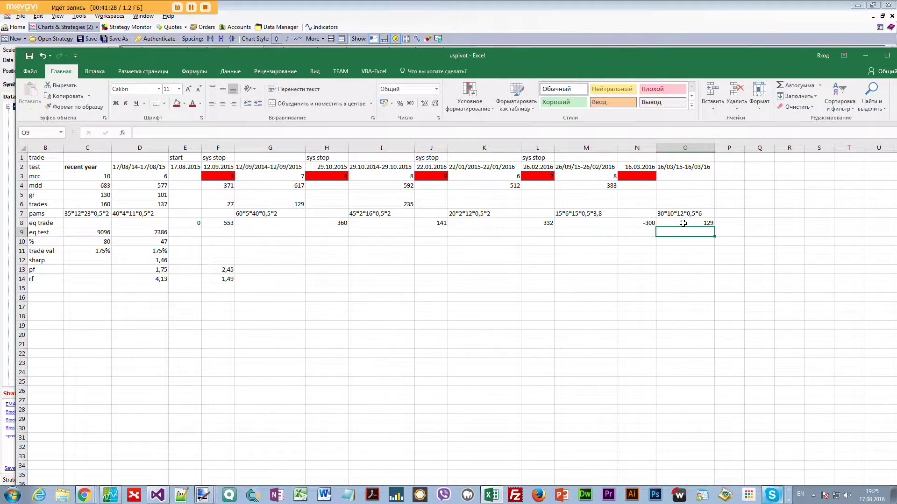
drag(475, 60, 480, 70)
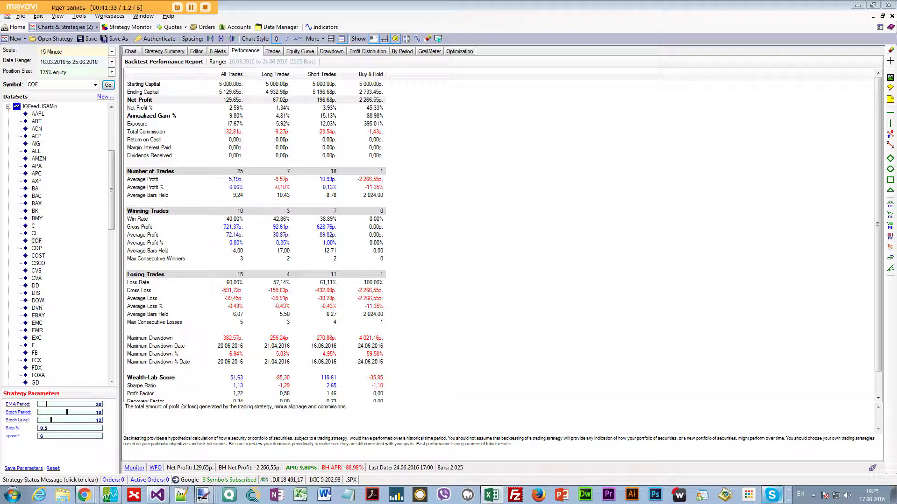
Step: Set the data range's start date to 25.06.2015 and optimize the strategy, applying EMA Period 35, Stoch Period 12, Stoch Level 25, Stop 0,5 and spooef 2
click(322, 53)
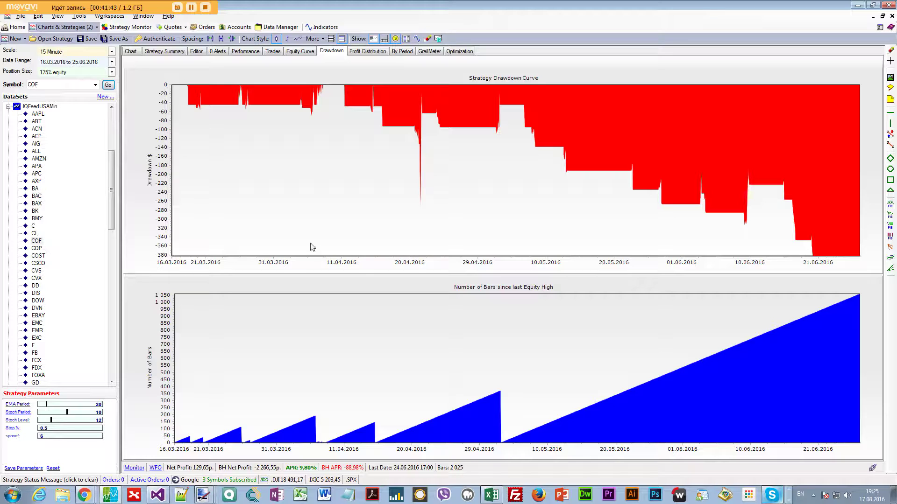
click(112, 61)
click(53, 111)
text(25.03.2016)
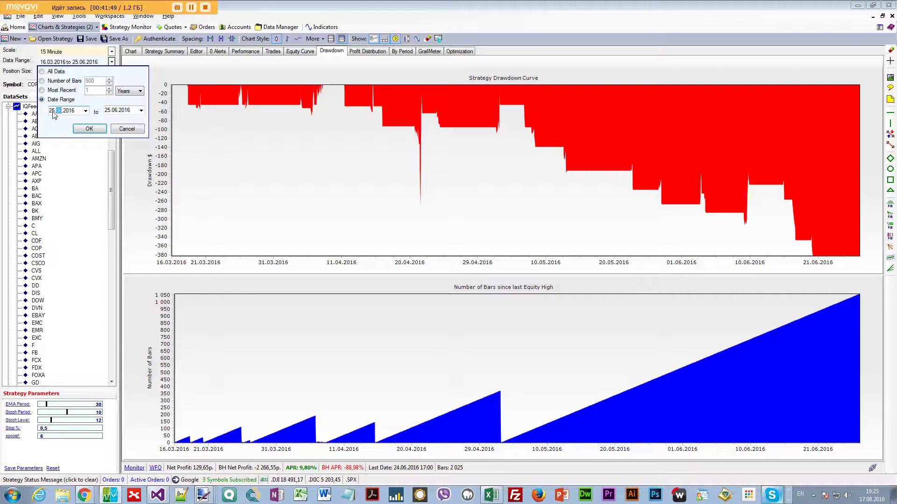
key(Right)
text(2015)
click(89, 128)
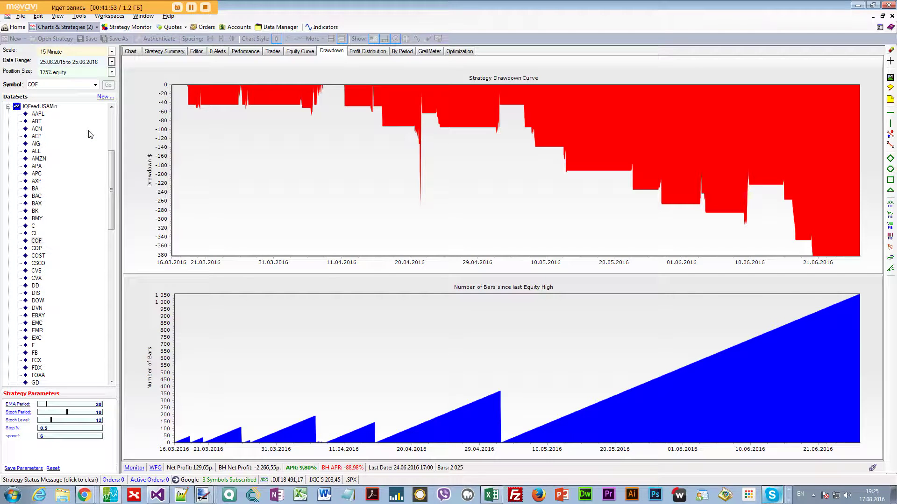
click(457, 52)
click(297, 222)
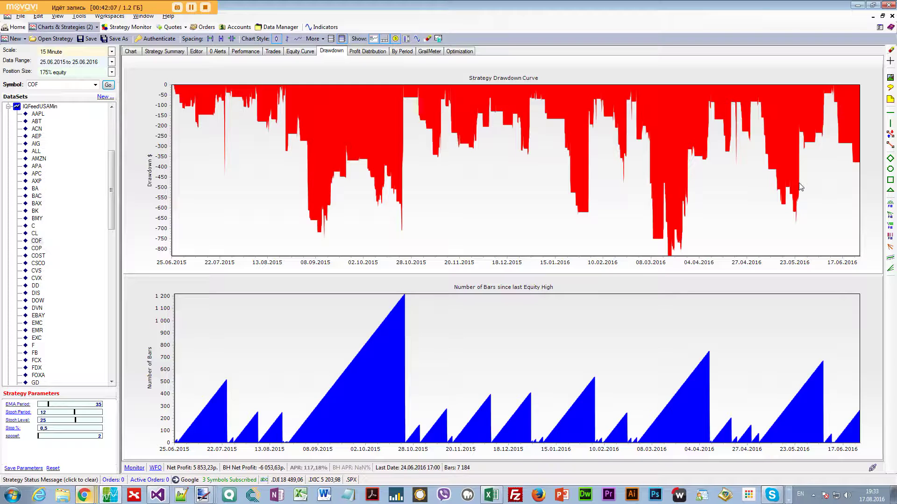
Step: Extend the data range's end date to 17.08.2016 for the newly optimized parameters
click(111, 62)
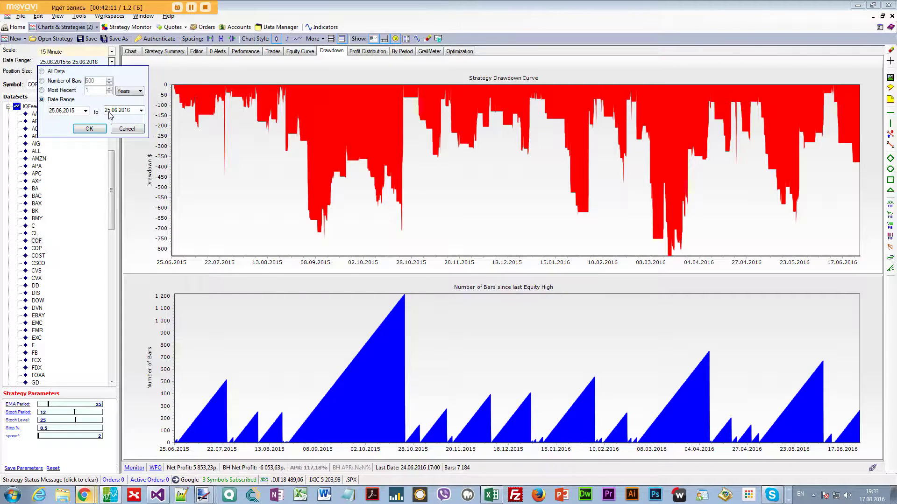
key(Right)
click(89, 128)
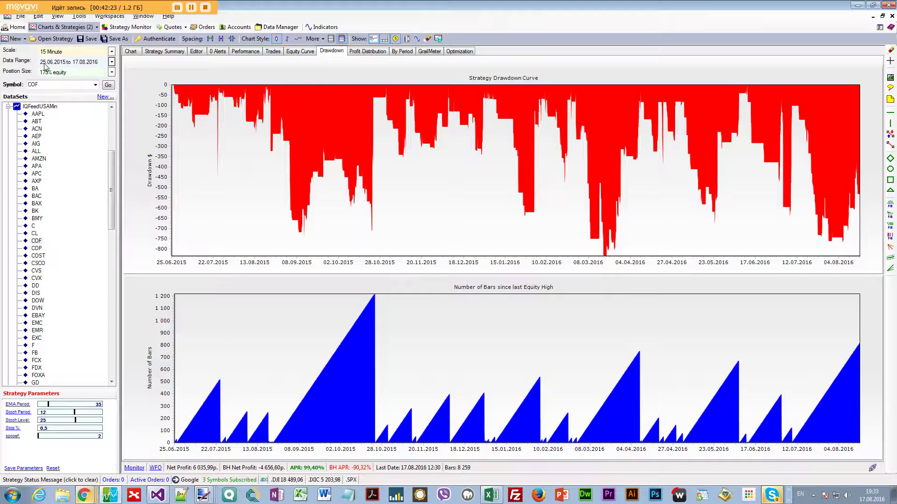
Step: Try 17.06.2016 as the data range's end date for the drawdown curve and return it to 17.08.2016
click(112, 62)
click(115, 110)
text(06)
click(98, 130)
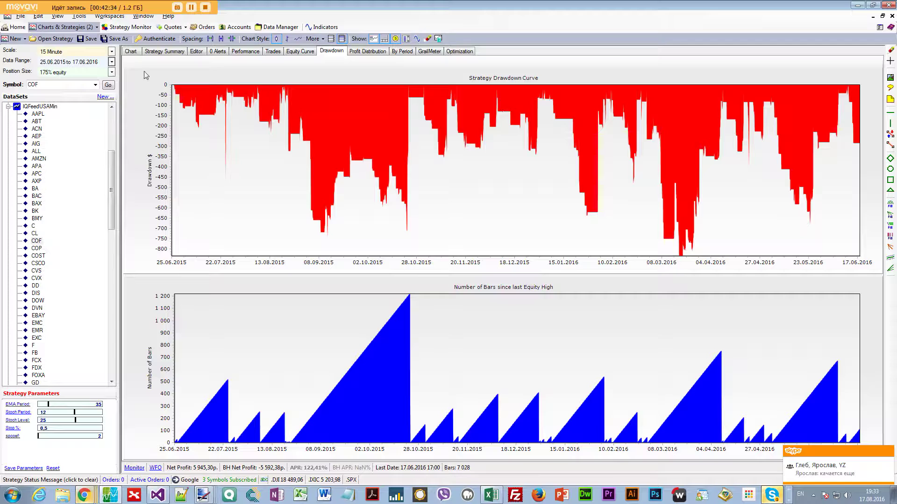
click(112, 61)
click(112, 111)
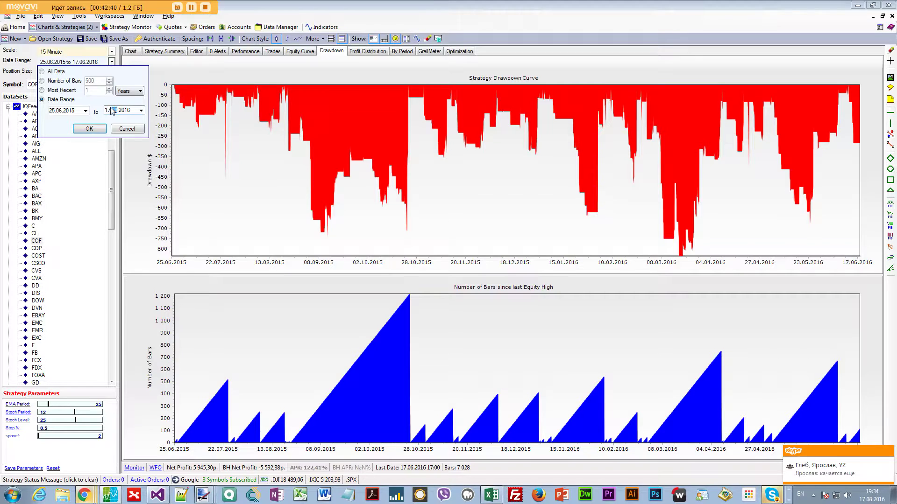
click(105, 129)
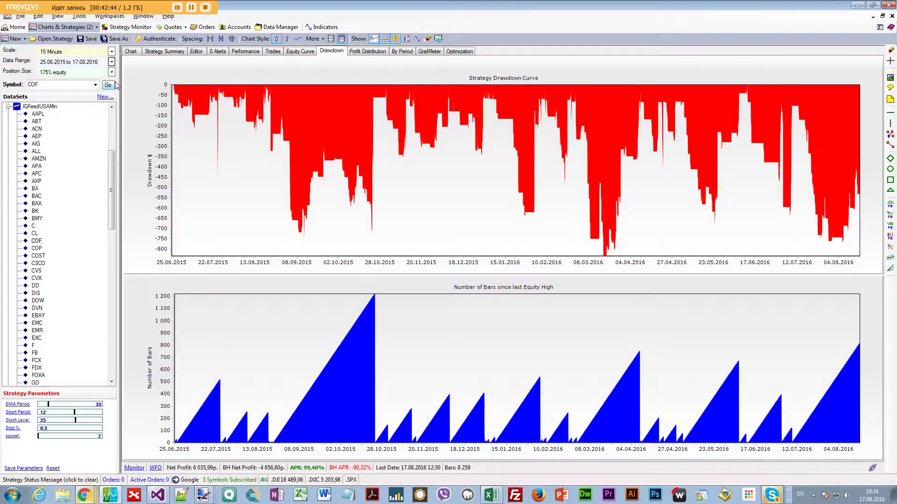
Step: Set the data range's start date to 25.06.2016 and check the net profit in the performance report
click(111, 62)
click(69, 111)
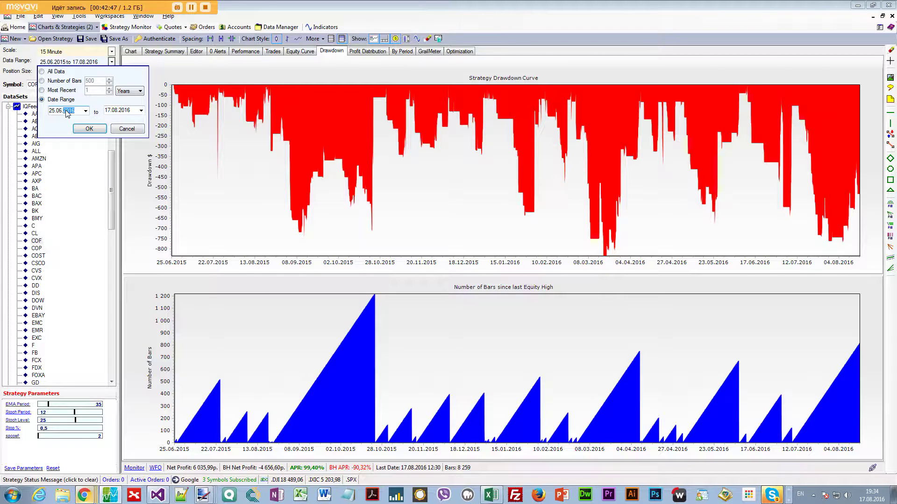
click(90, 129)
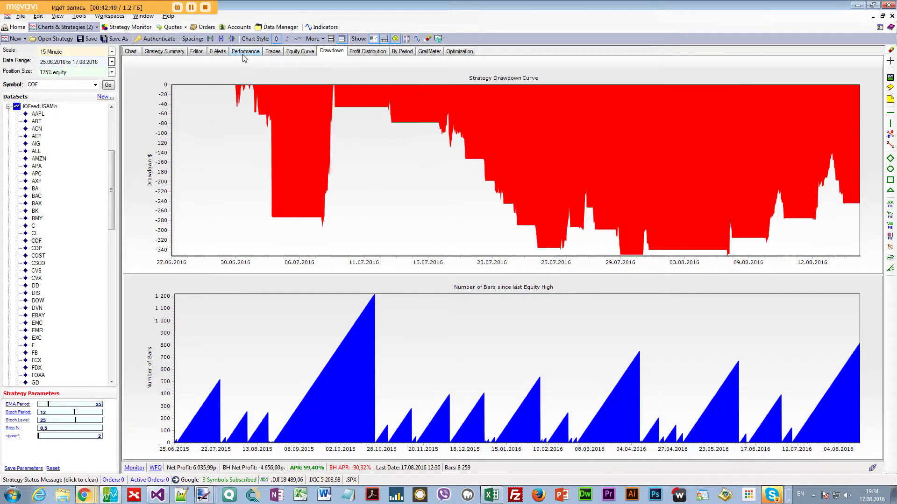
click(243, 53)
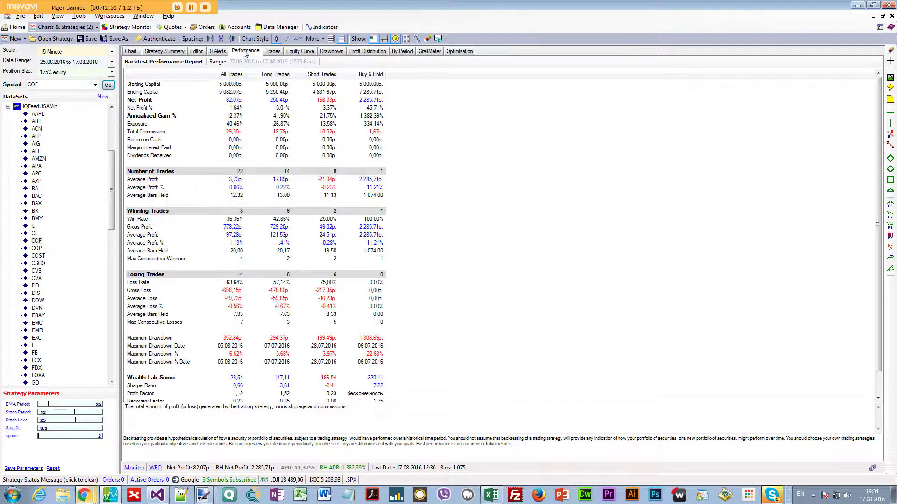
click(244, 101)
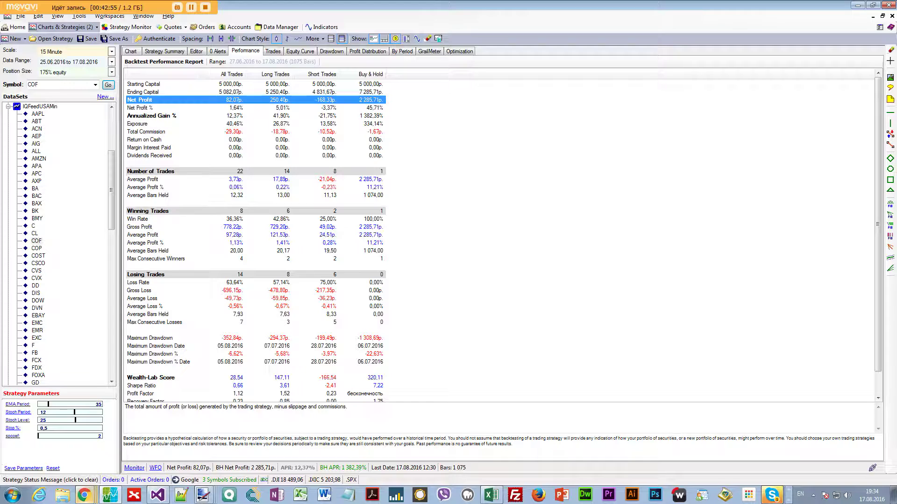
Step: Switch to Excel and record 82 as the eq trade value in the empty column after the 16/03/15-16/03/16 test
key(alt+Tab)
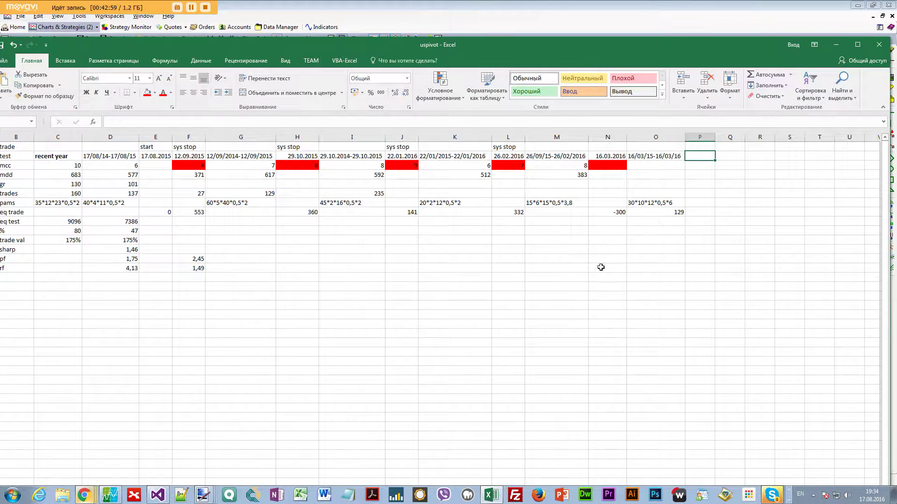
click(703, 211)
text(8)
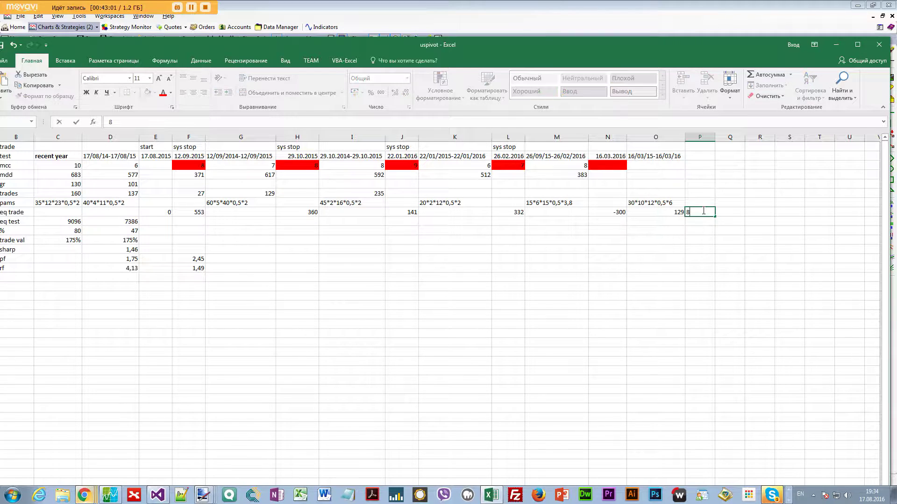
Step: Enter the date 17/08/16 in the test row above the 82 eq trade value
key(Up)
key(Up)
key(Up)
key(Up)
key(Up)
key(Up)
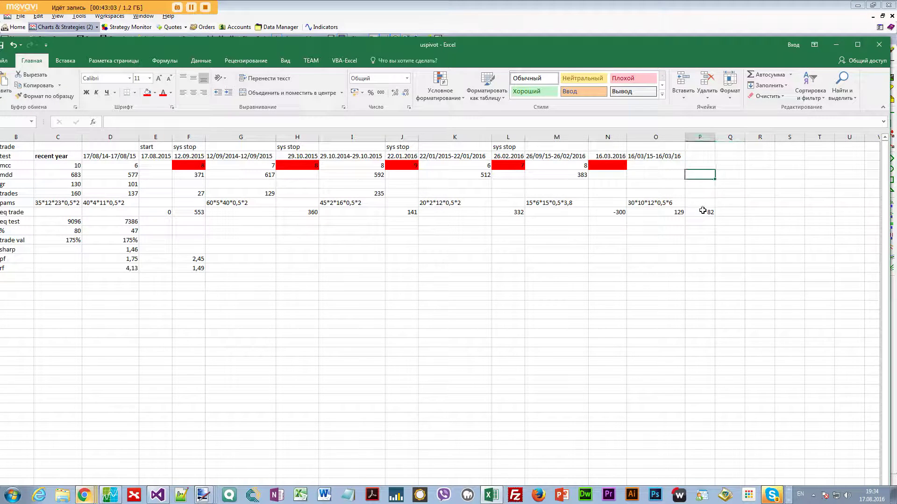
text(17/0)
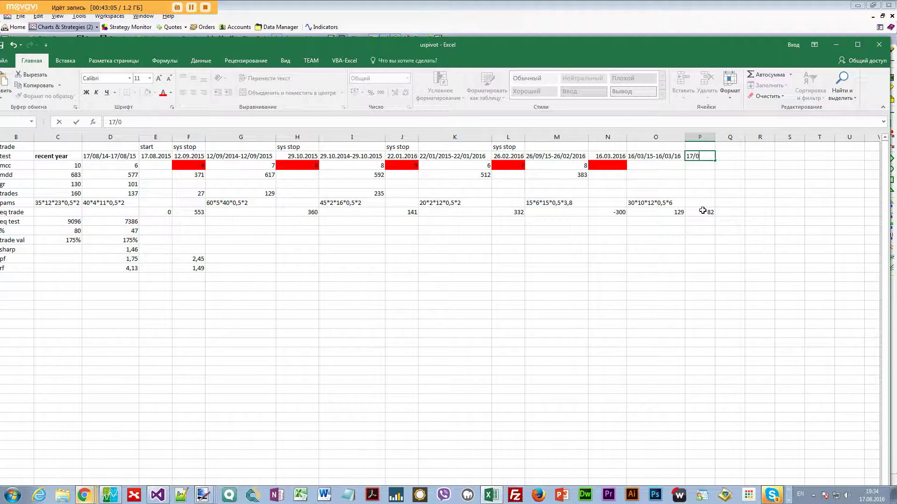
text(8/16)
key(Return)
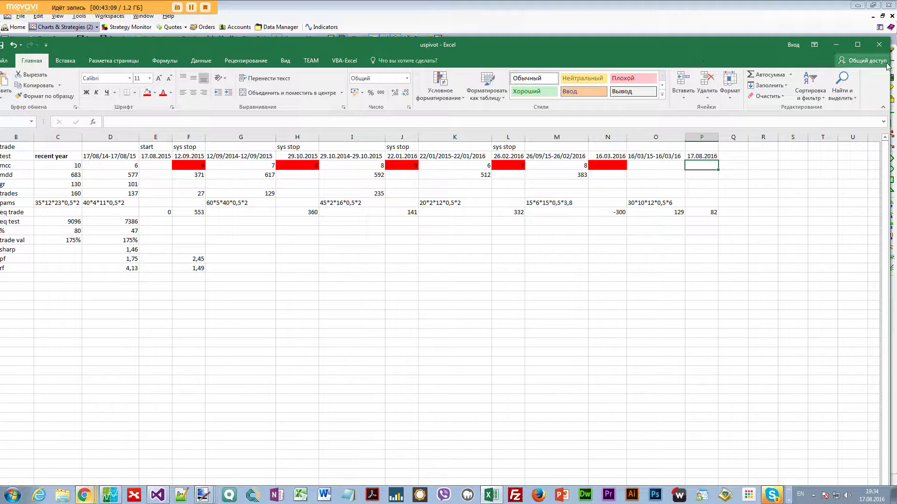
Step: Maximize the workbook and review the green summary cells and the recent year column, including its percentage
click(858, 45)
click(399, 268)
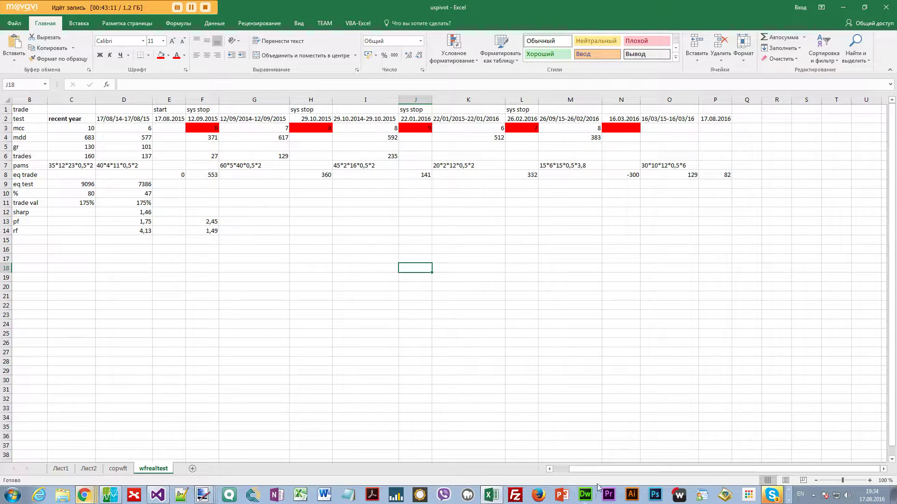
drag(601, 472, 564, 471)
click(516, 280)
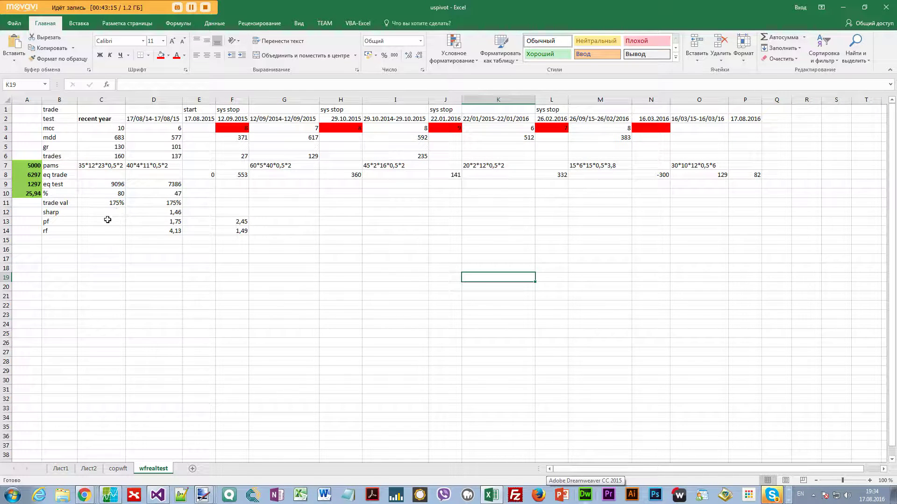
click(102, 119)
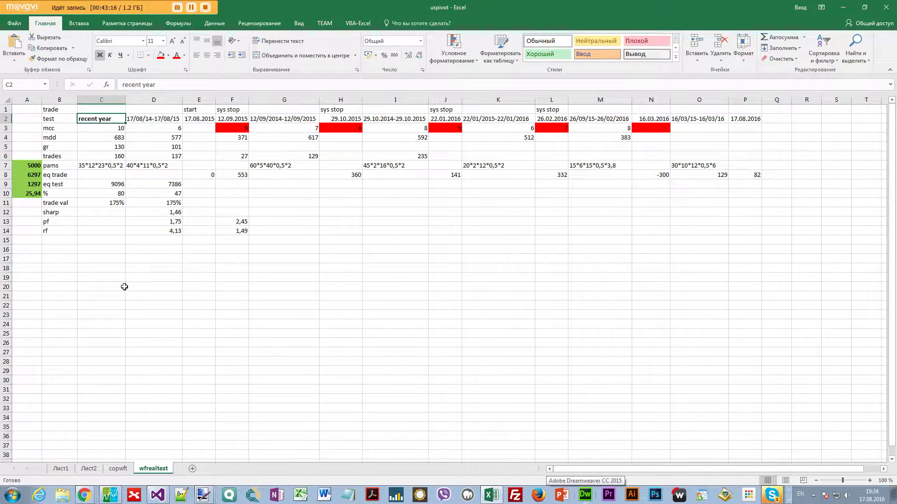
click(115, 193)
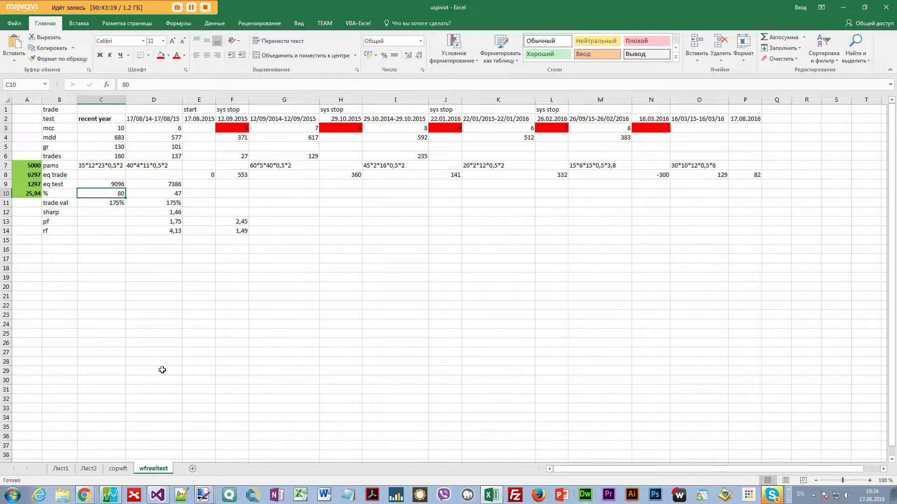
Step: Switch back to Wealth-Lab, set the data range's start date to 17.08.2015, and examine the full year's equity curve and performance report
key(alt+Tab)
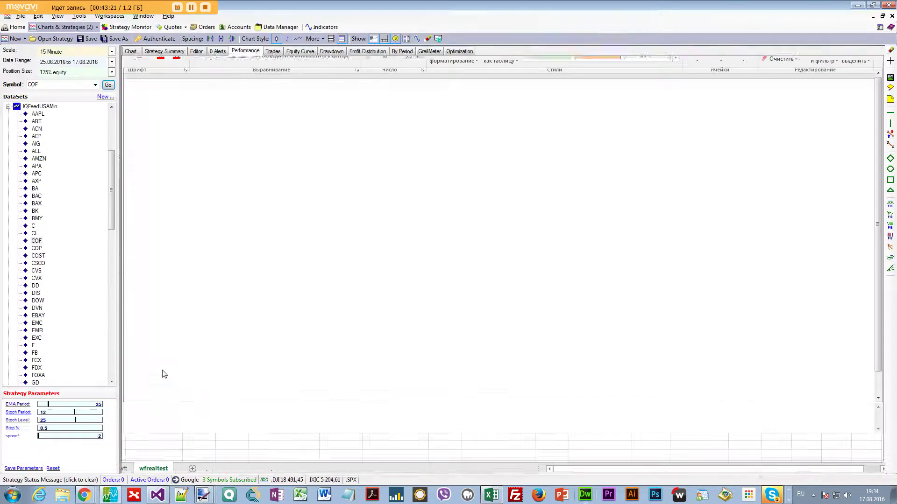
click(235, 117)
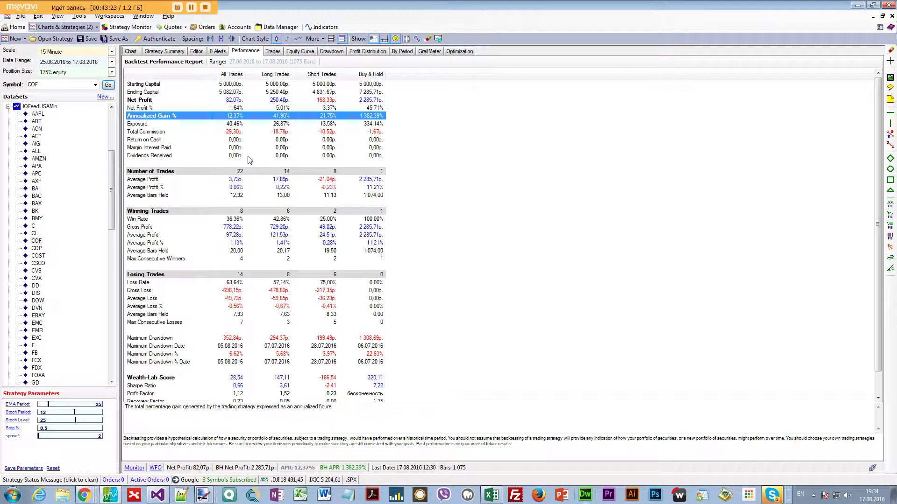
click(112, 62)
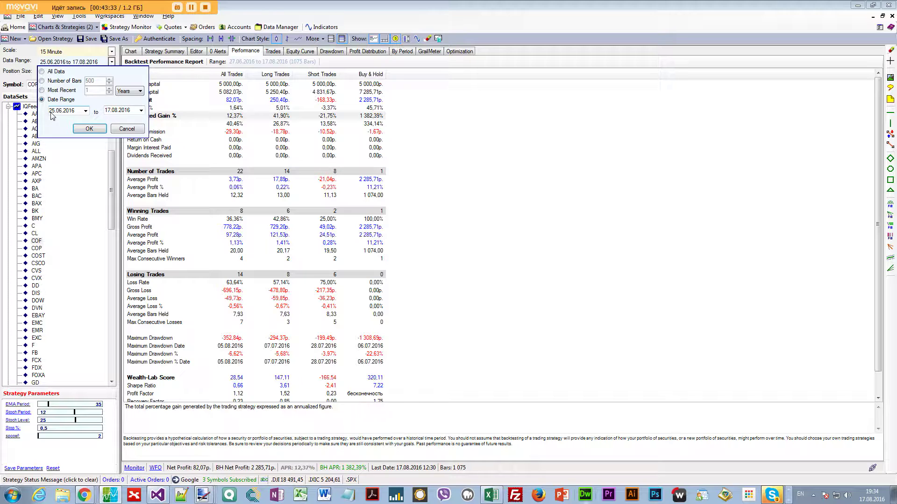
text(17.08.2015)
click(89, 129)
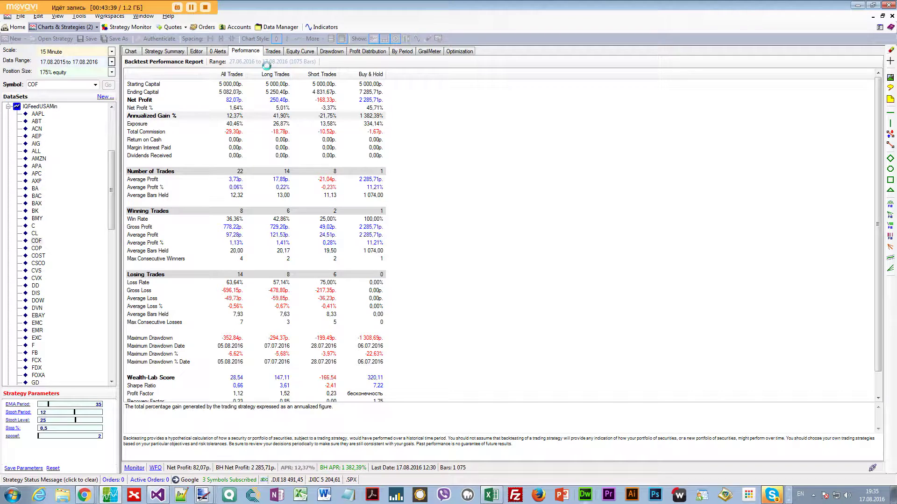
click(299, 55)
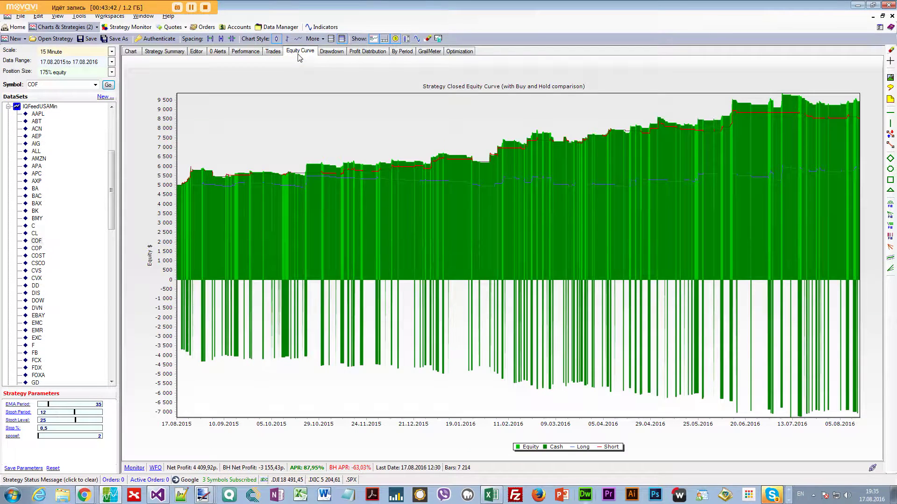
click(246, 52)
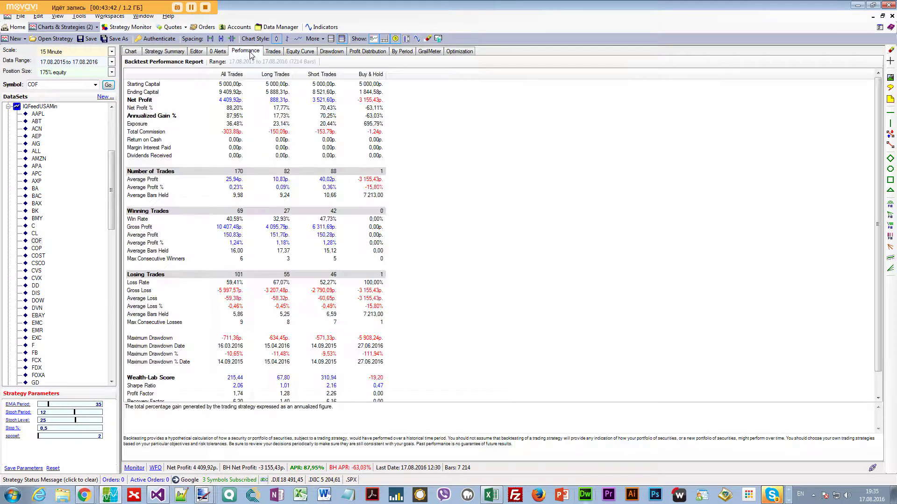
Step: Examine the net profit percentage and the number of trades in the performance report
click(231, 109)
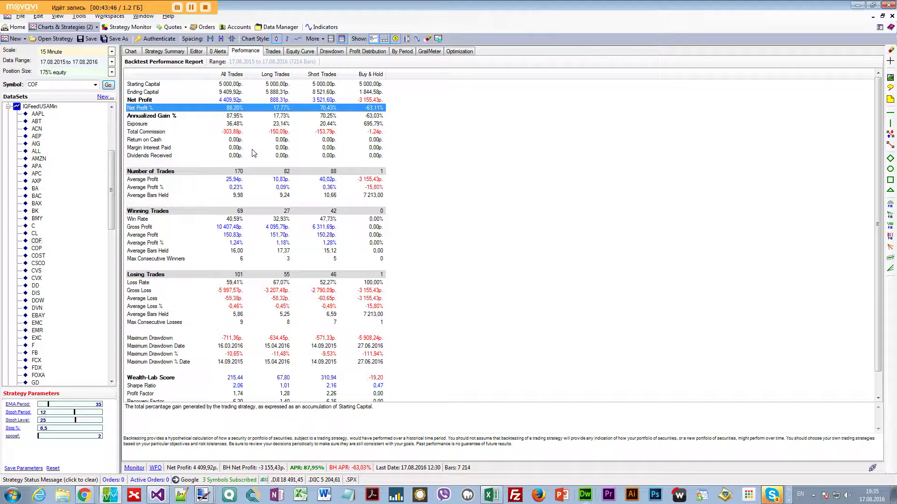
click(241, 172)
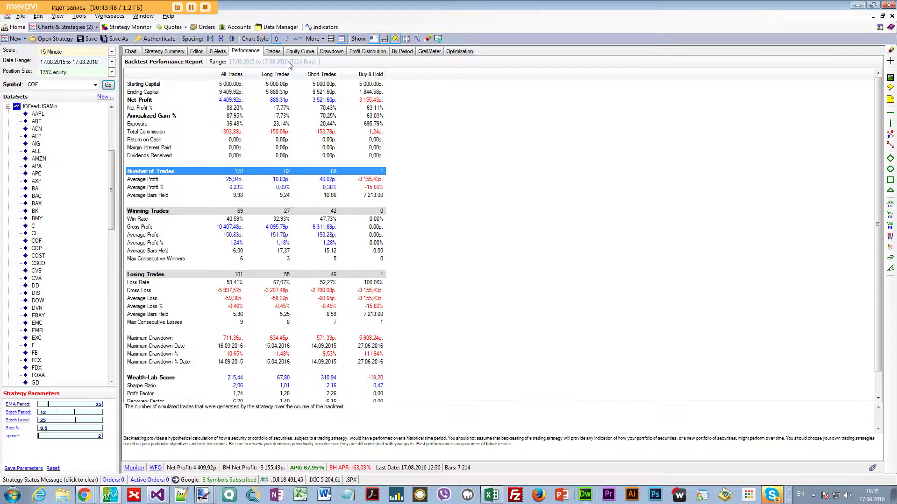
Step: Open the strategy's drawdown charts and show the drawdown curve in percent instead of dollars
click(292, 52)
click(340, 53)
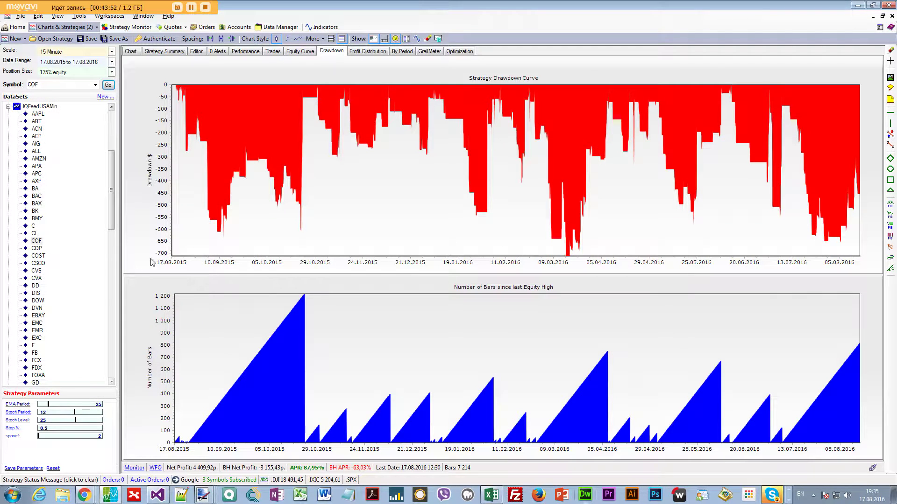
right_click(138, 125)
click(200, 133)
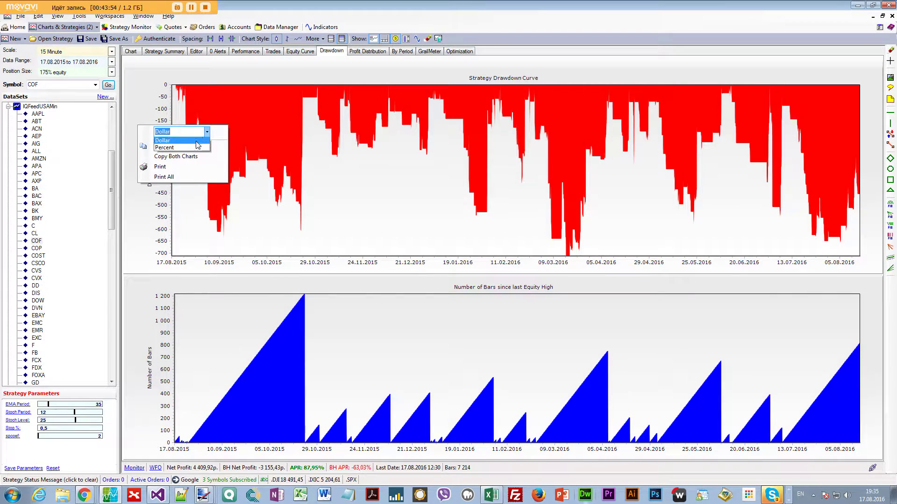
click(173, 140)
click(165, 259)
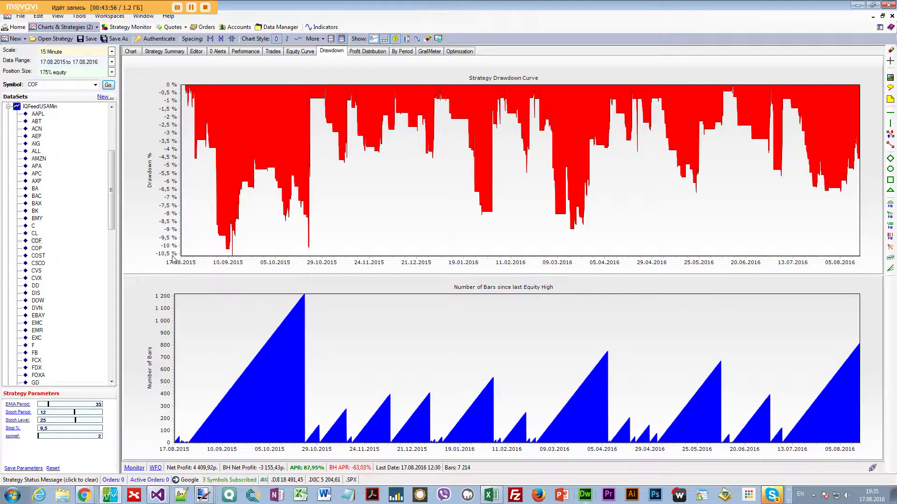
Step: Switch to Excel and compare the green summary percentage with the percentages of the 17/08/14-17/08/15 test and the recent year
key(alt+Tab)
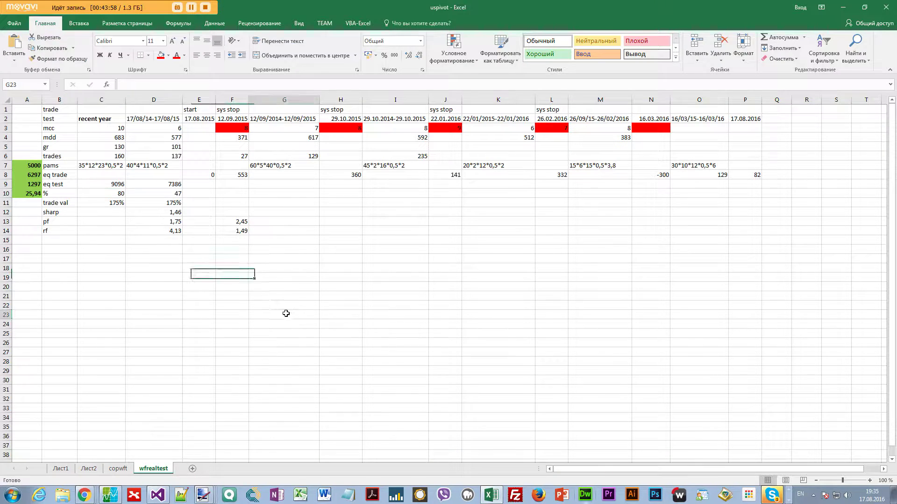
click(31, 193)
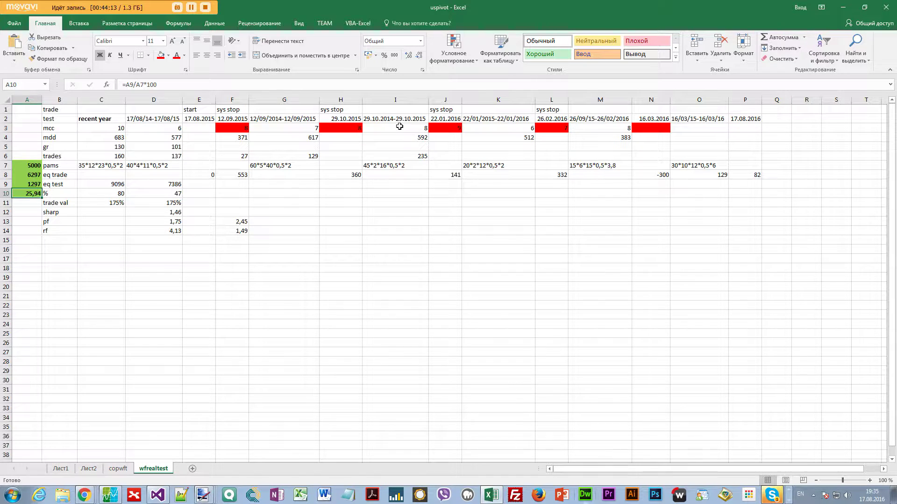
click(138, 120)
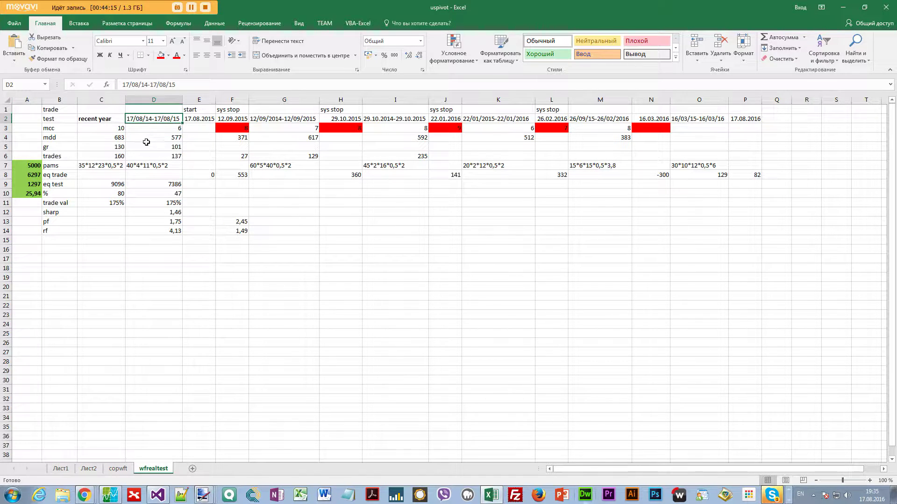
key(alt+Tab)
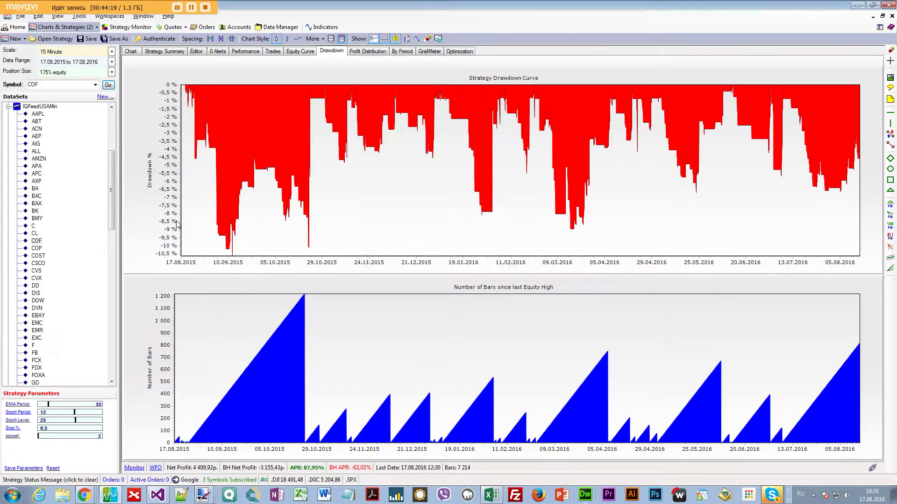
key(alt+Tab)
drag(176, 231, 174, 130)
click(161, 186)
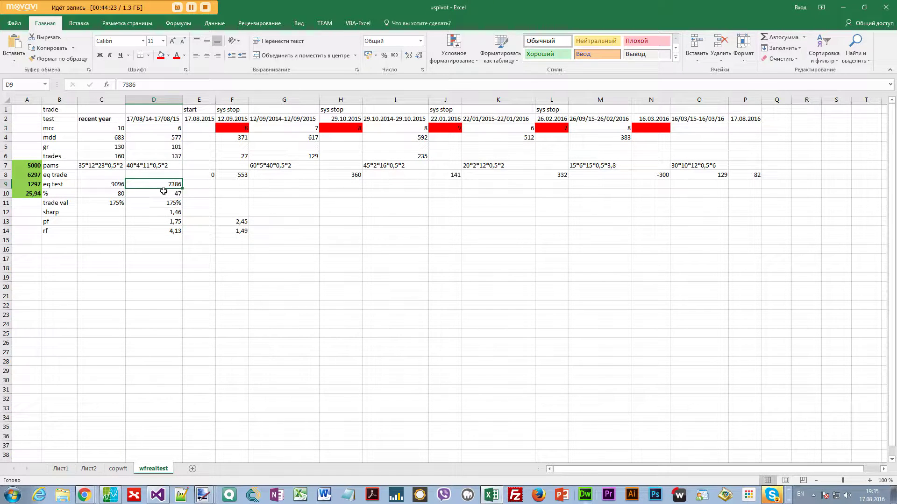
click(171, 196)
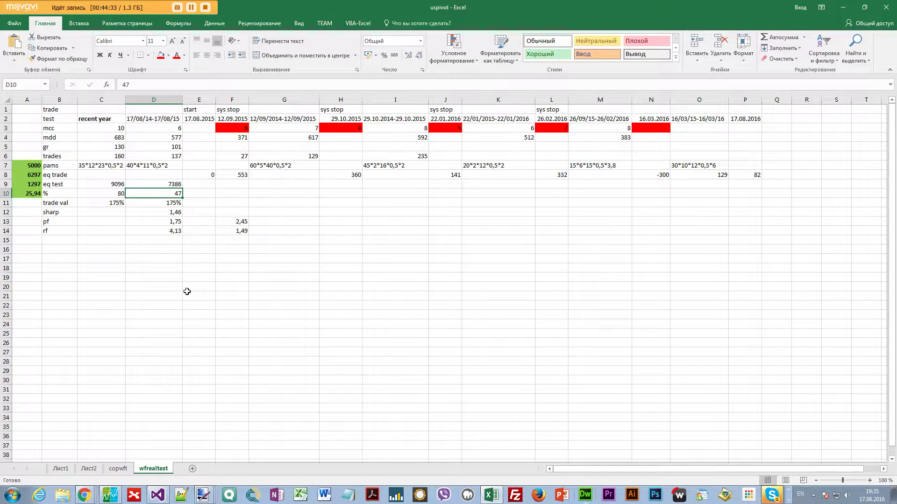
key(Left)
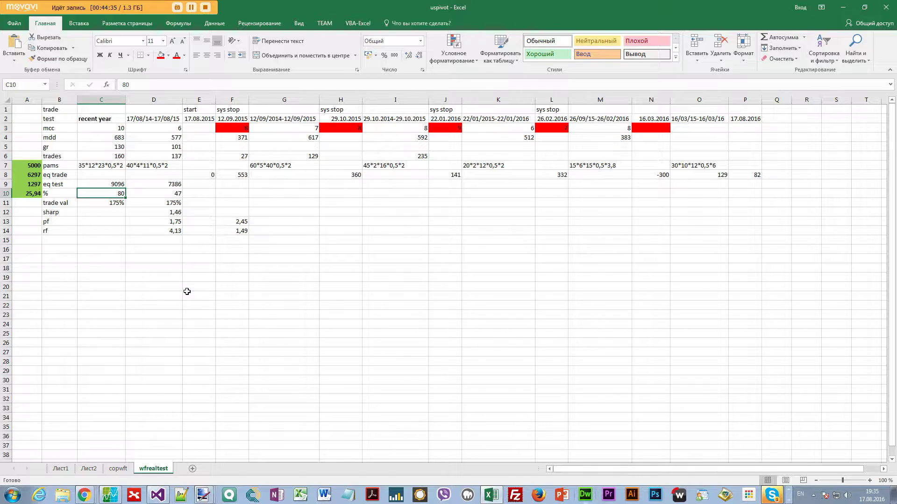
key(Left)
key(Left)
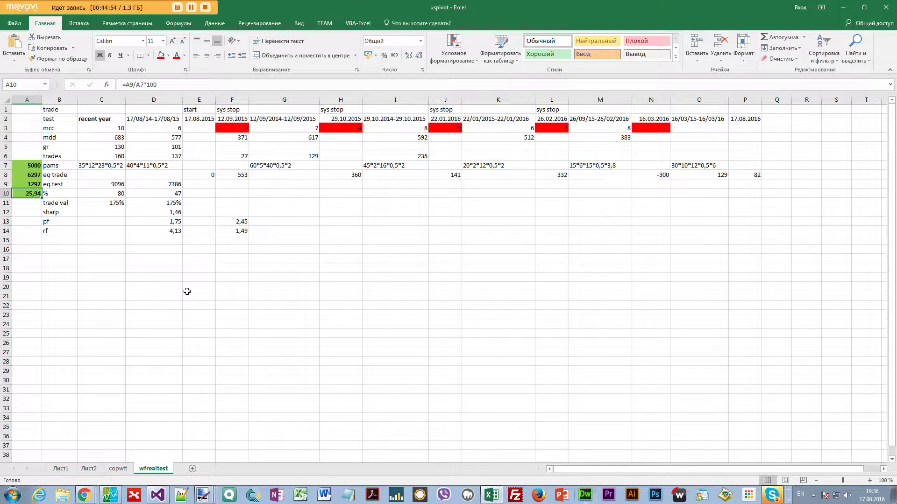
Step: Review the eq trade row value by value, from the 12.09.2015 system stop through the last traded periods
key(Right)
key(Up)
key(Up)
key(Down)
key(Down)
key(Up)
key(Up)
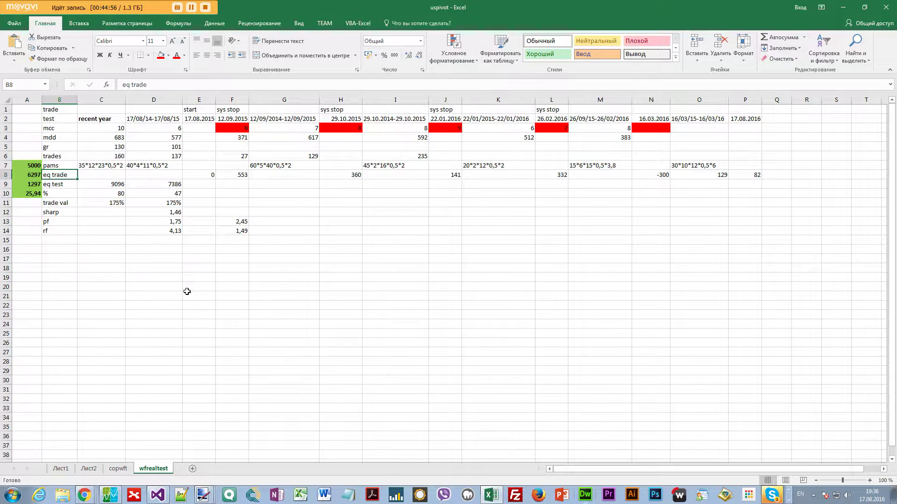
key(Right)
key(Right)
key(Right)
key(Right)
key(Right)
key(Right)
key(Right)
key(Right)
key(Right)
key(Right)
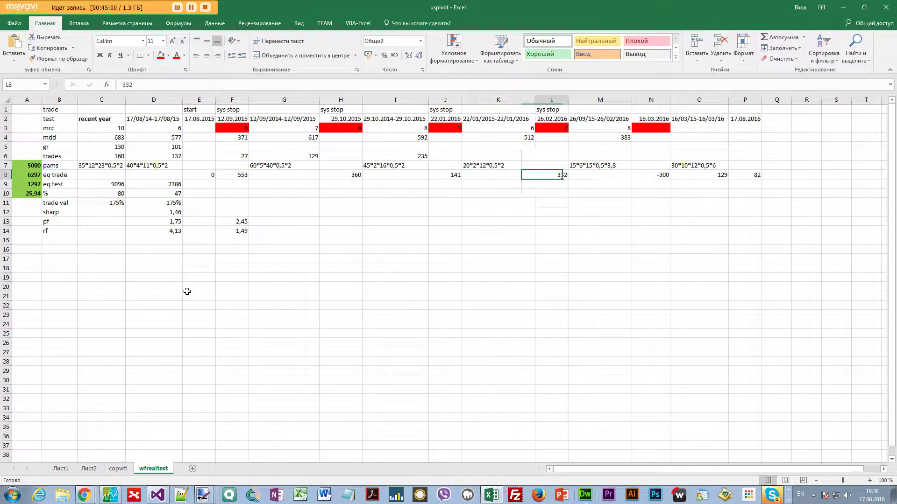
drag(227, 177, 734, 176)
click(164, 223)
click(238, 177)
click(355, 176)
click(454, 176)
click(558, 178)
click(639, 175)
click(698, 175)
click(654, 268)
click(656, 278)
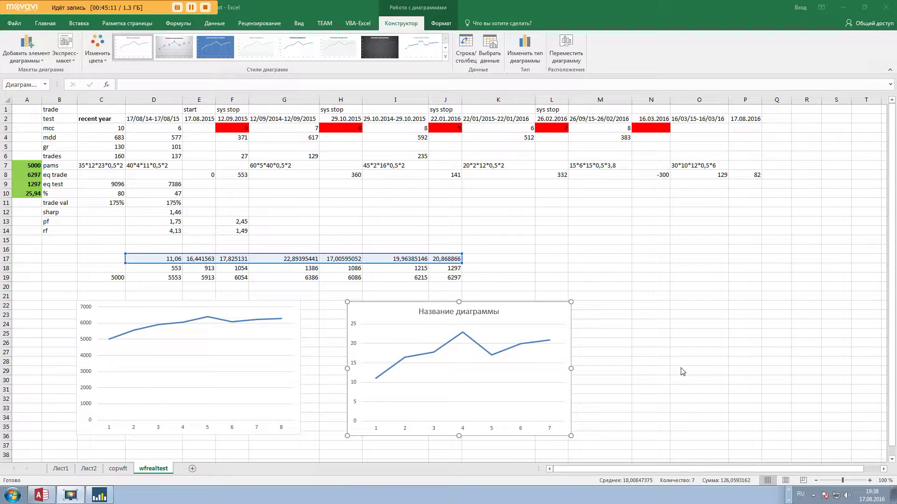
Step: Replace the placeholder title of the line chart built from row 17 with "%"
double_click(474, 311)
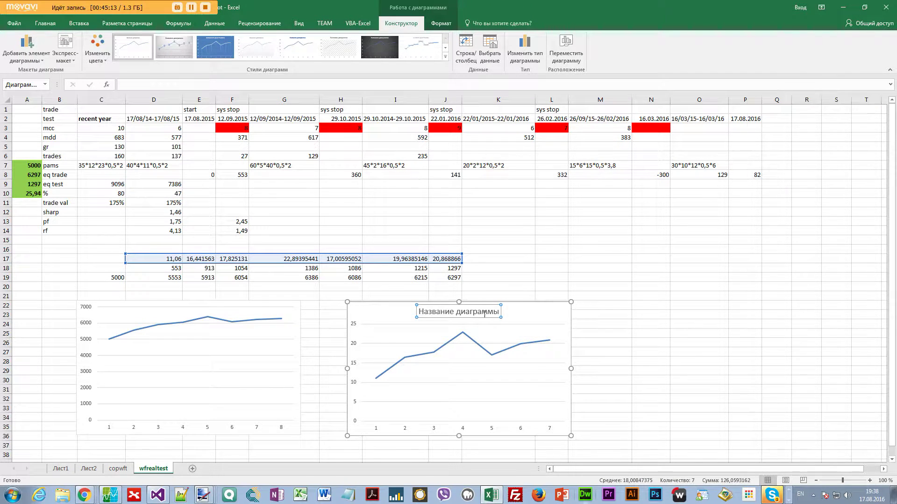
drag(499, 312, 429, 315)
text(%)
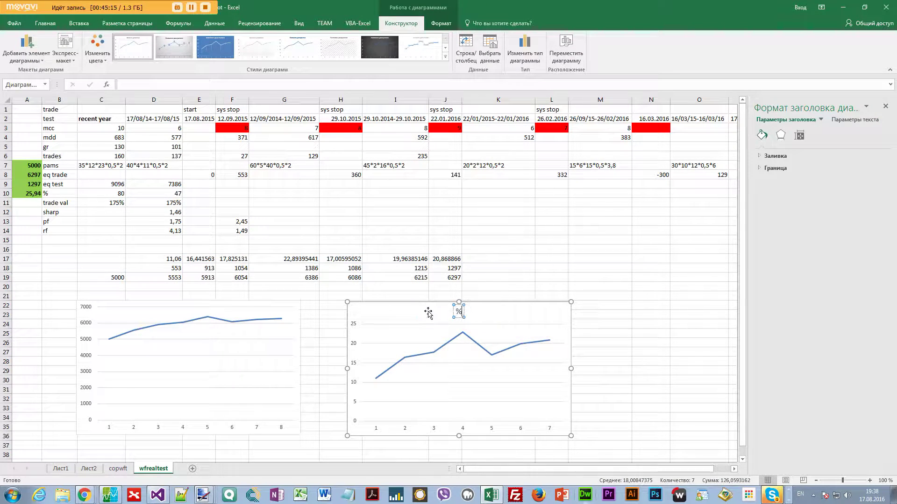
click(533, 231)
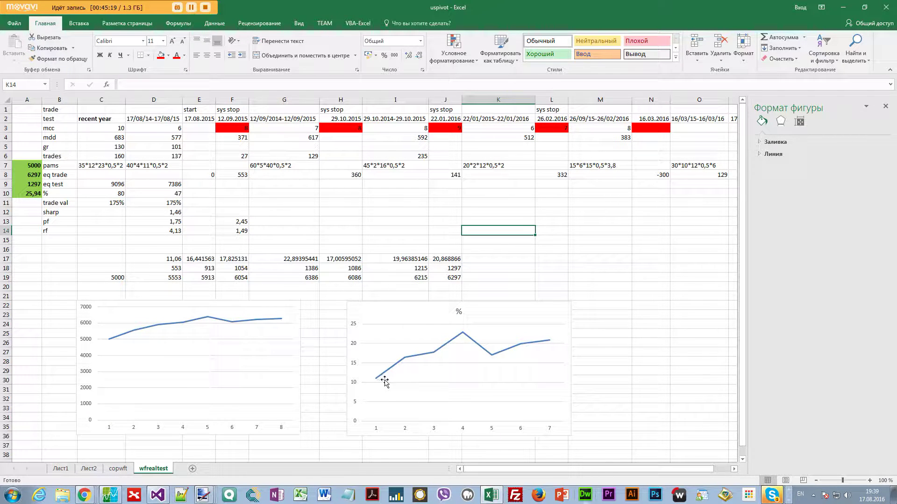
Step: Move the % chart right next to the equity chart and examine both curves
mouse_move(377, 382)
mouse_move(551, 341)
click(516, 317)
drag(516, 316, 489, 316)
click(290, 318)
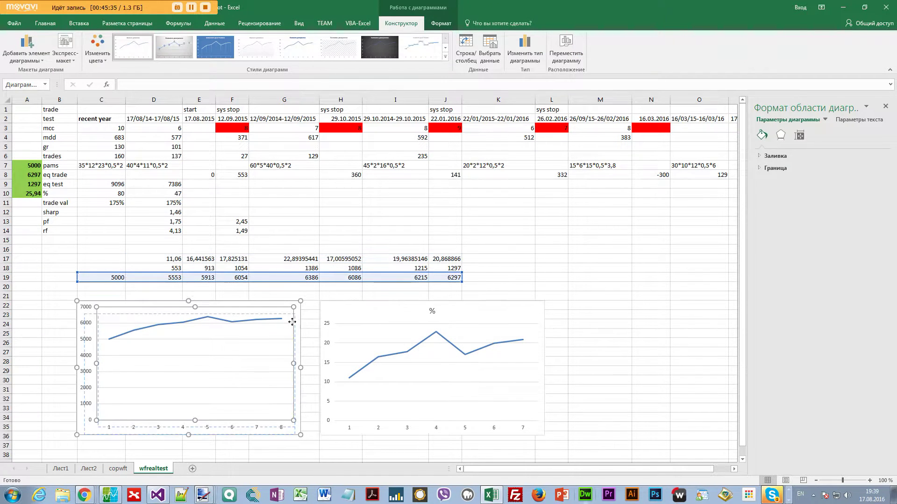
click(293, 321)
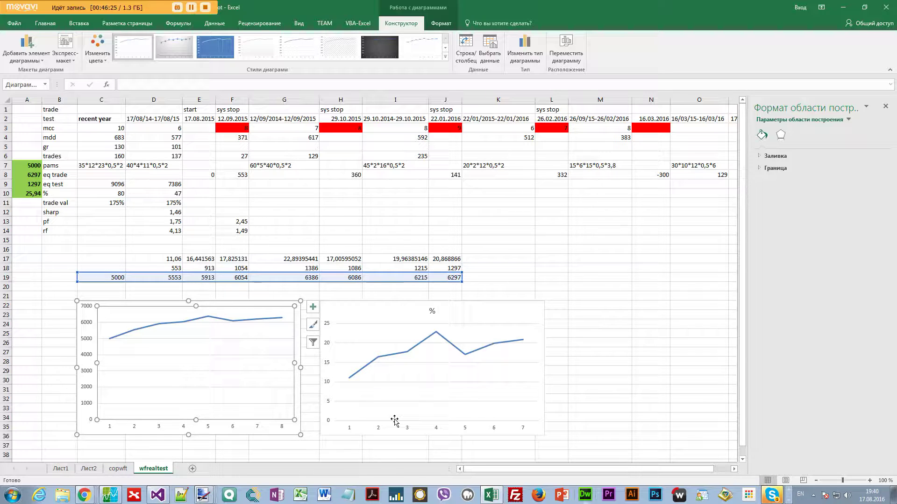
Step: Switch to Wealth-Lab, open the walk-forward optimization, and review its interval and out-of-sample settings along with the drawdown charts
click(113, 501)
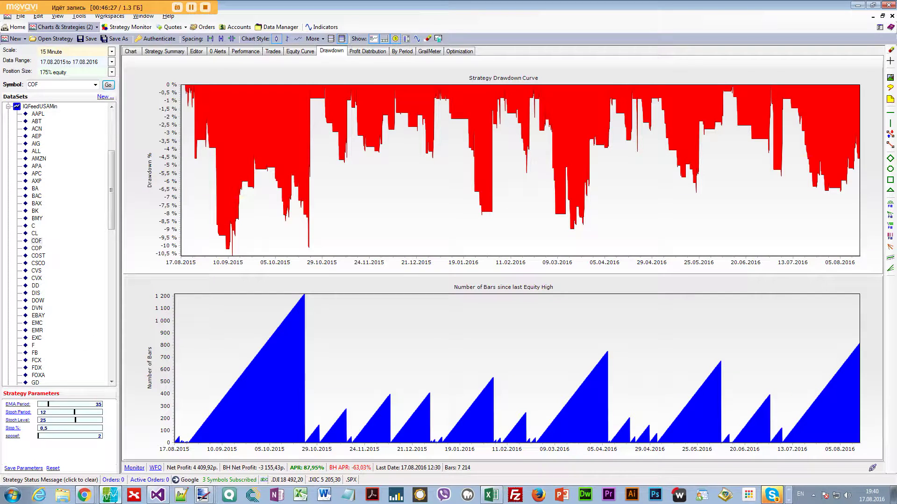
click(155, 469)
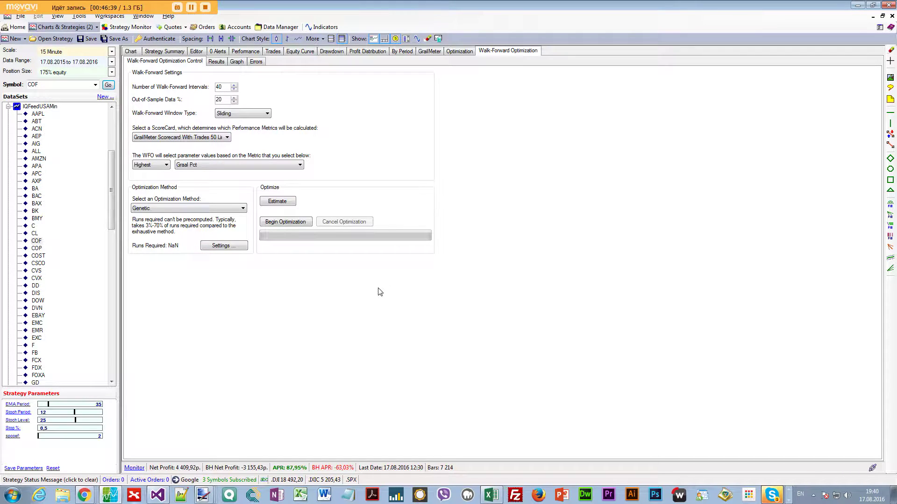
click(228, 88)
key(Tab)
click(343, 57)
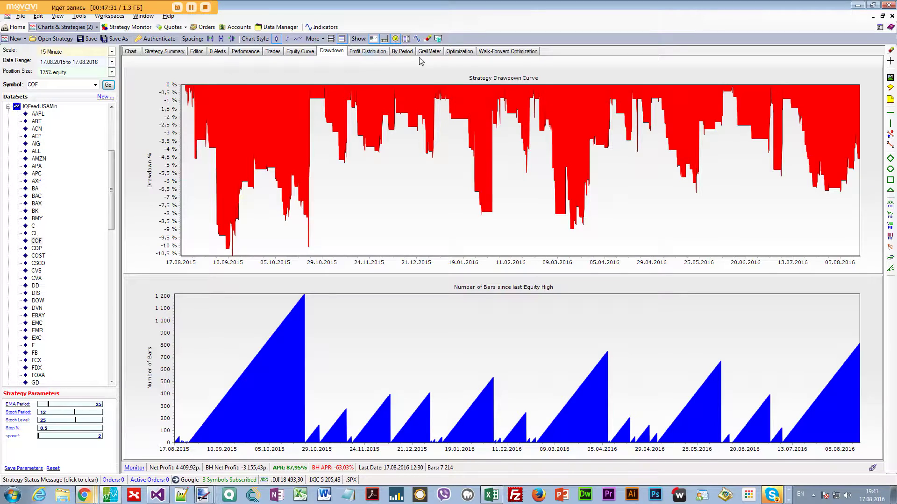
click(484, 53)
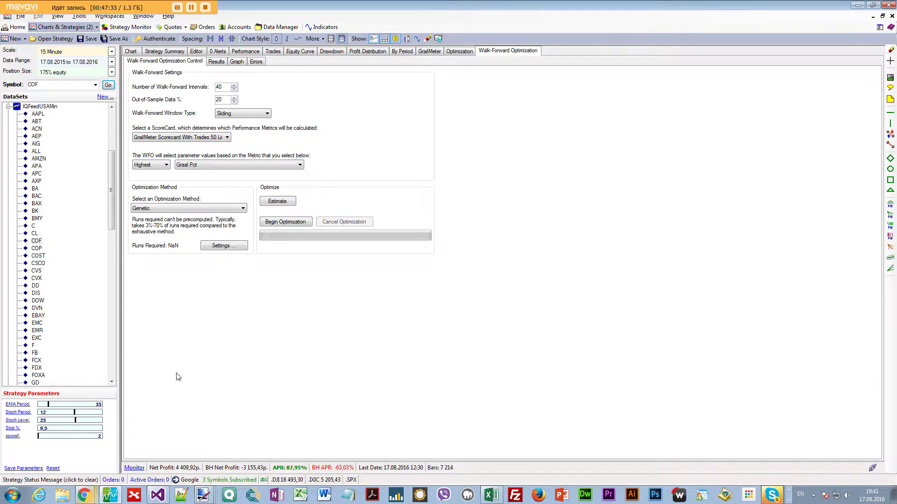